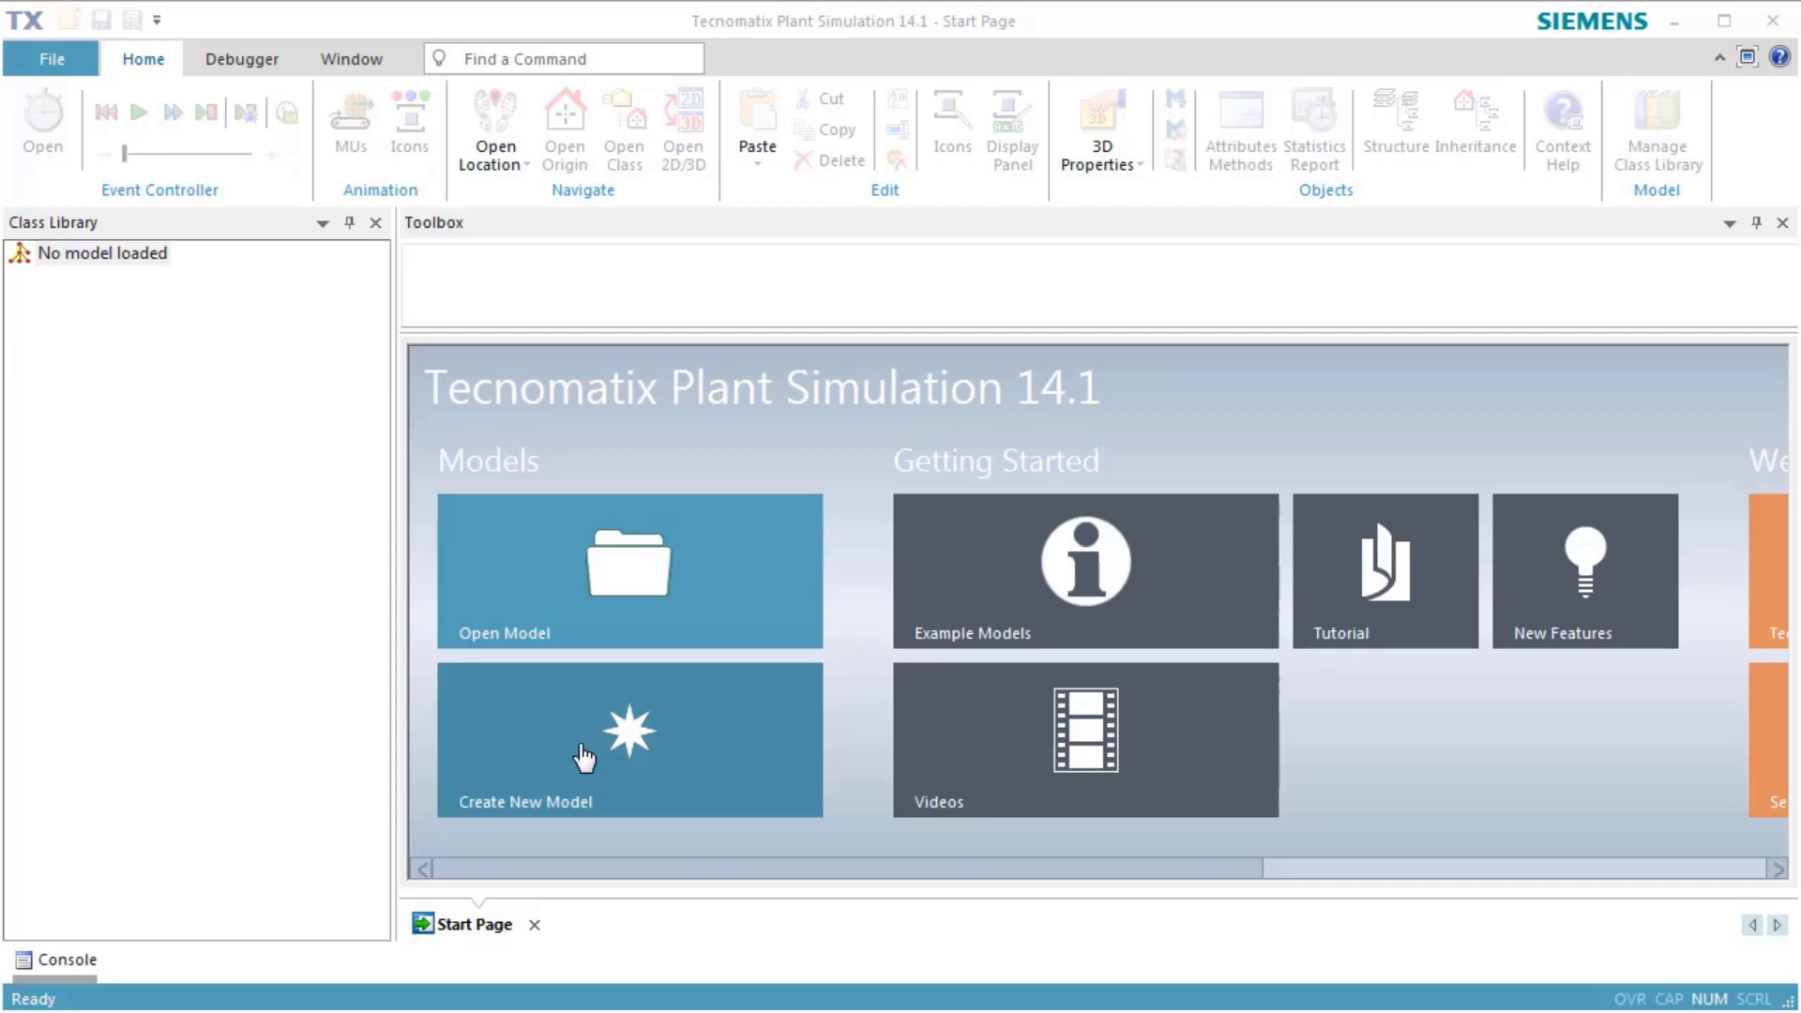
# - Create a new 3D model and show its maximised Frame in top-down Planning View
pyautogui.click(579, 746)
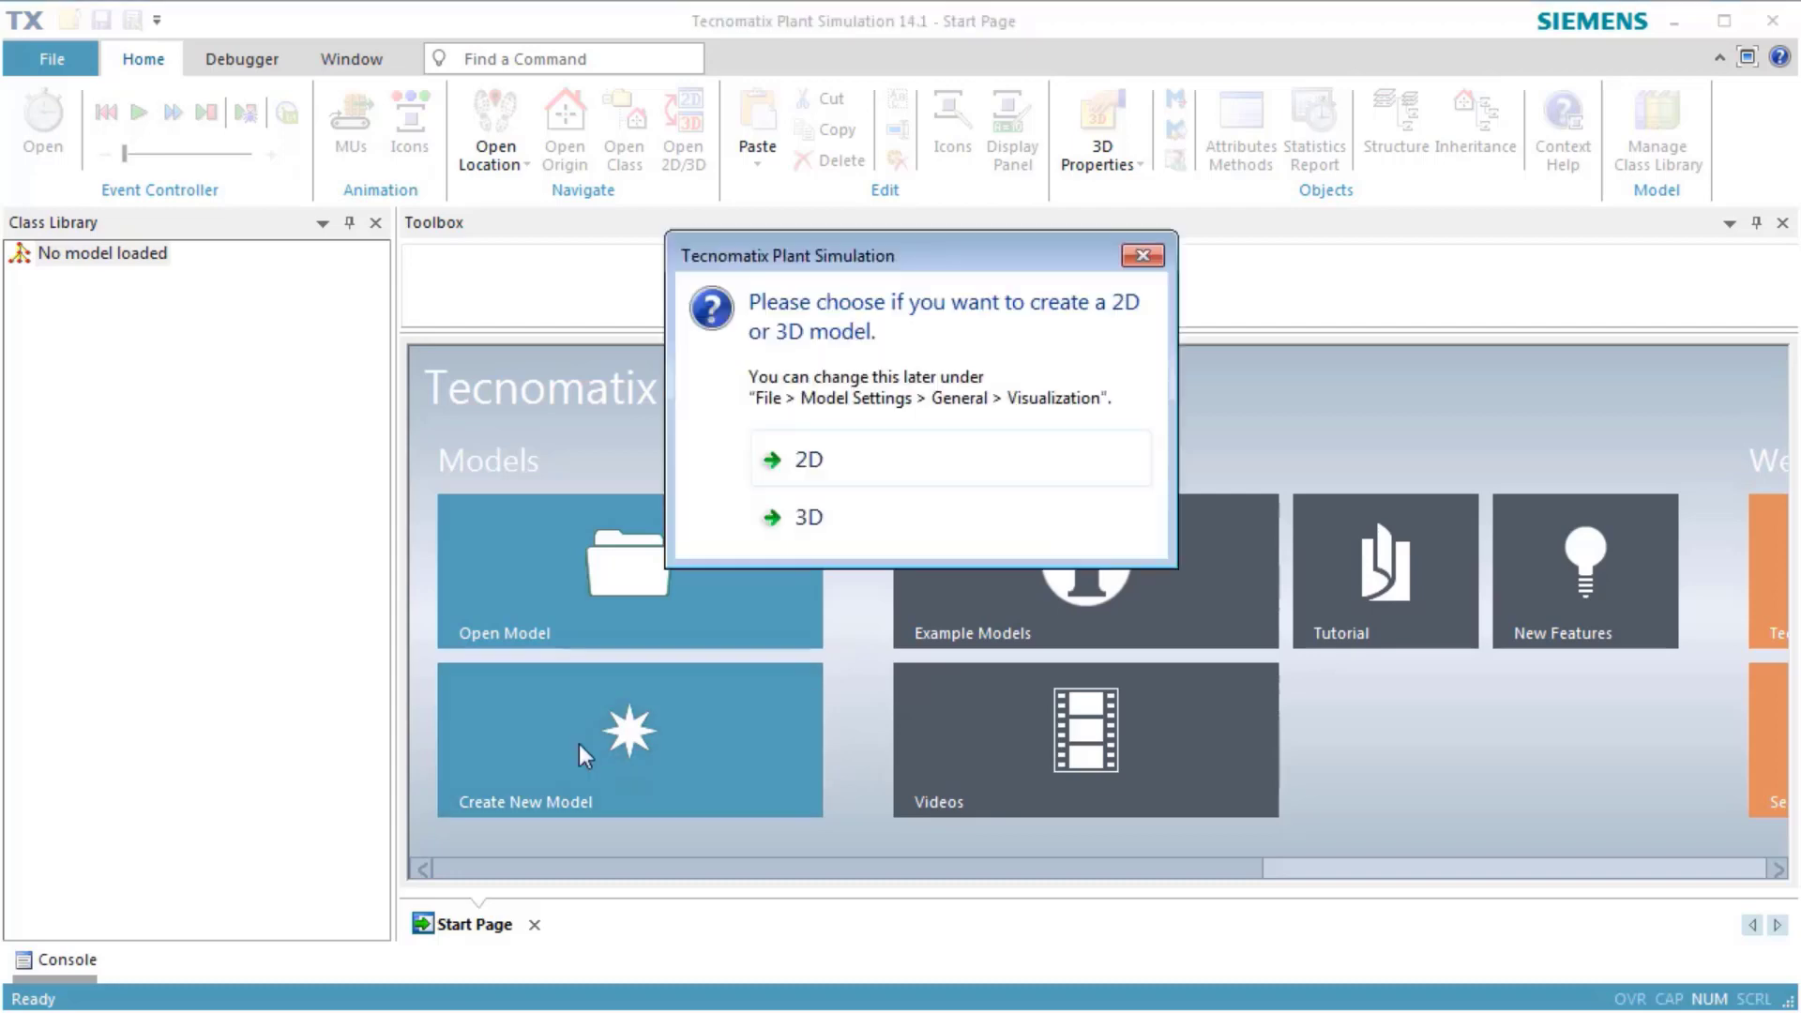
pyautogui.click(785, 514)
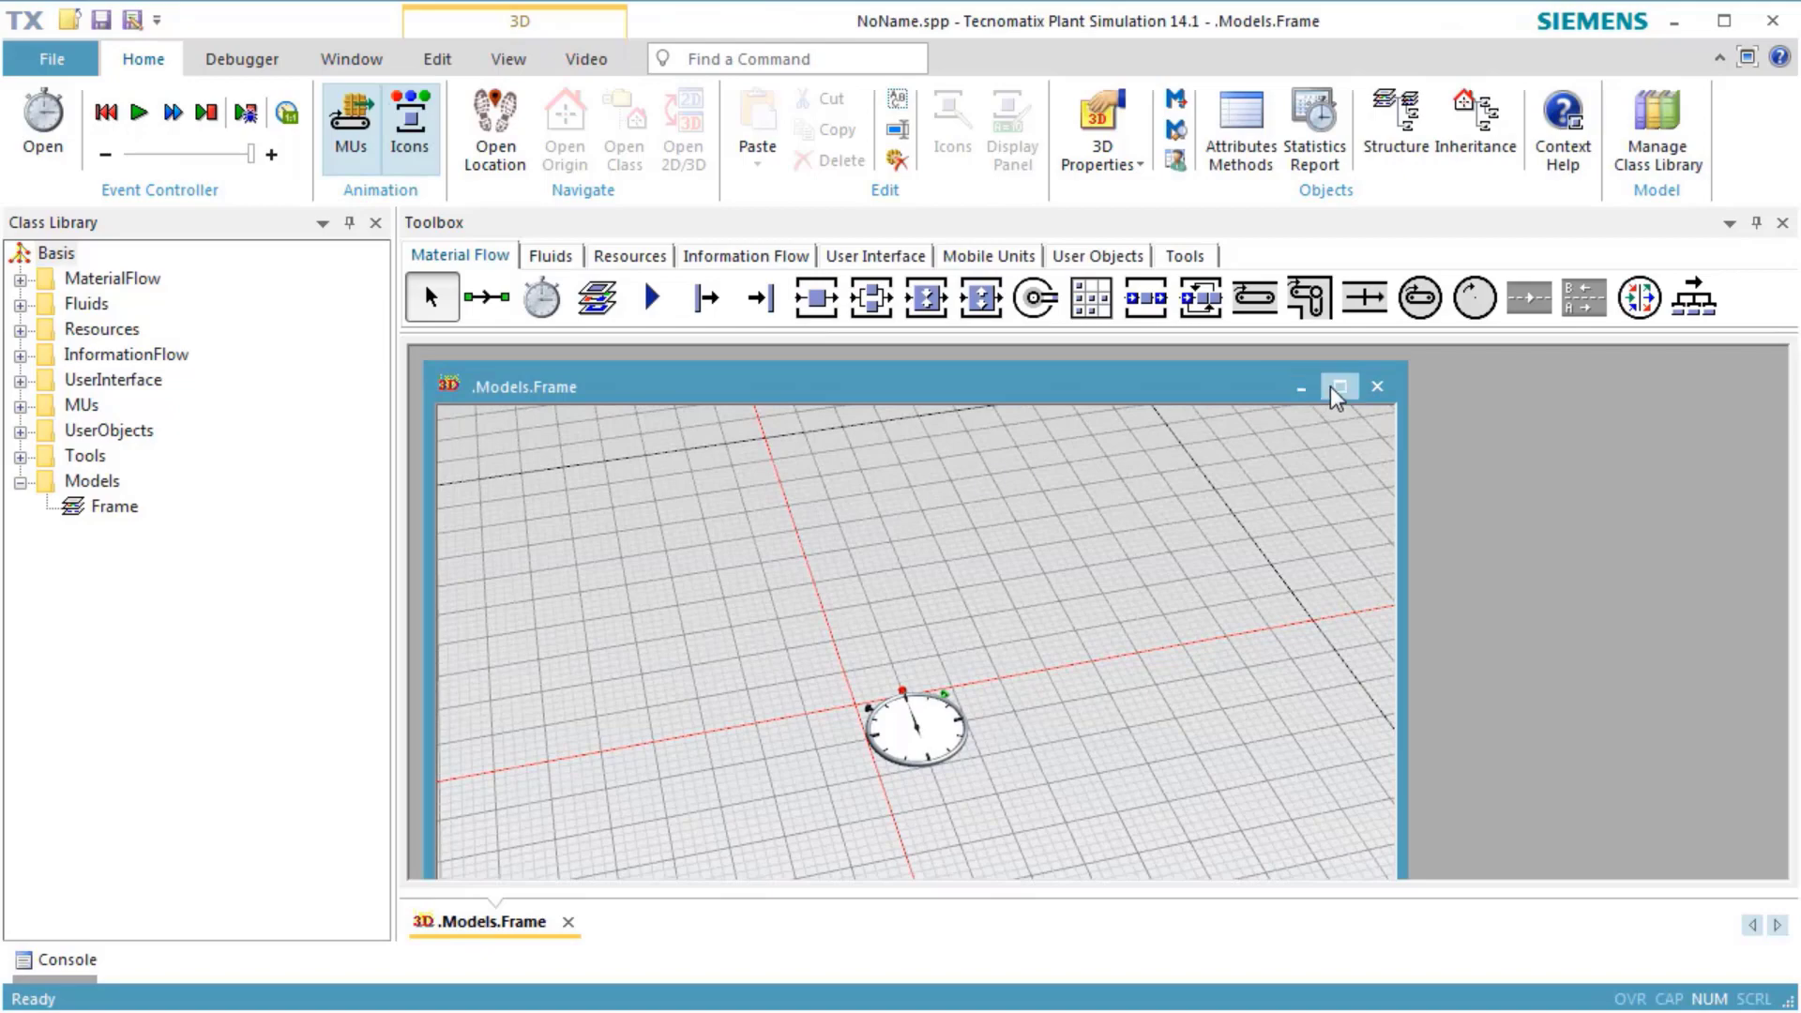
pyautogui.click(1341, 392)
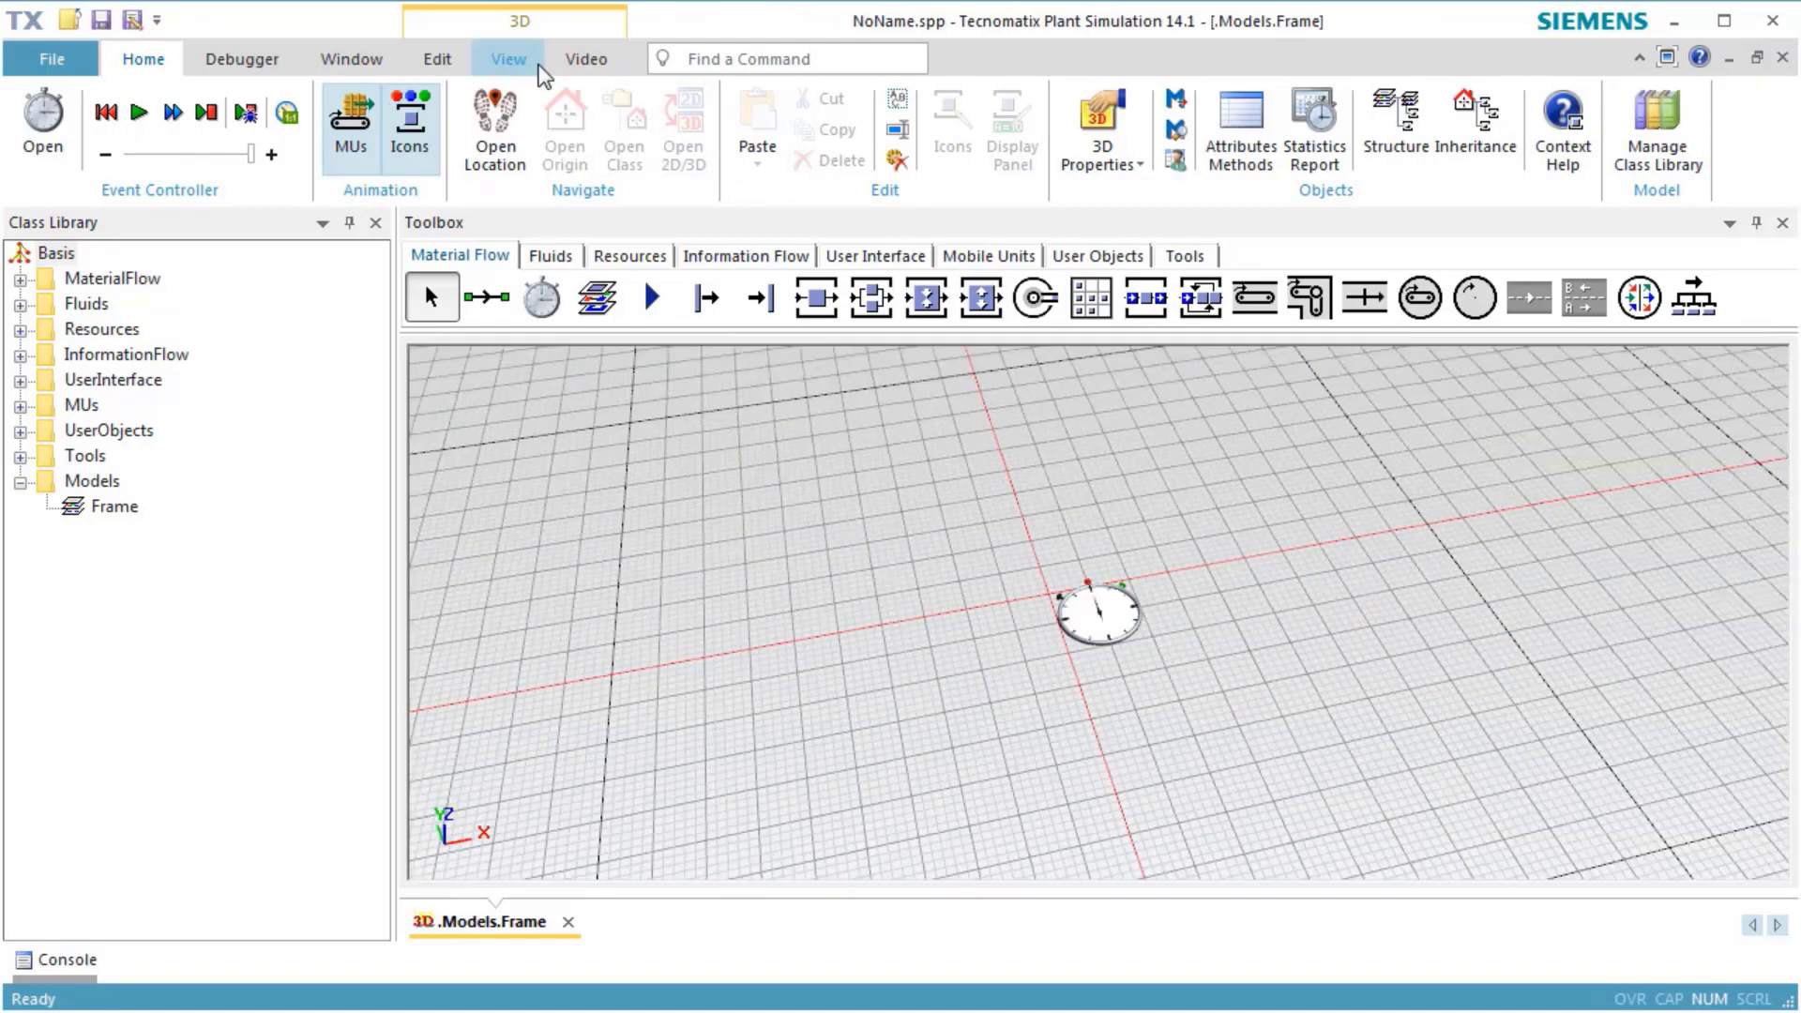
pyautogui.click(507, 59)
pyautogui.click(808, 141)
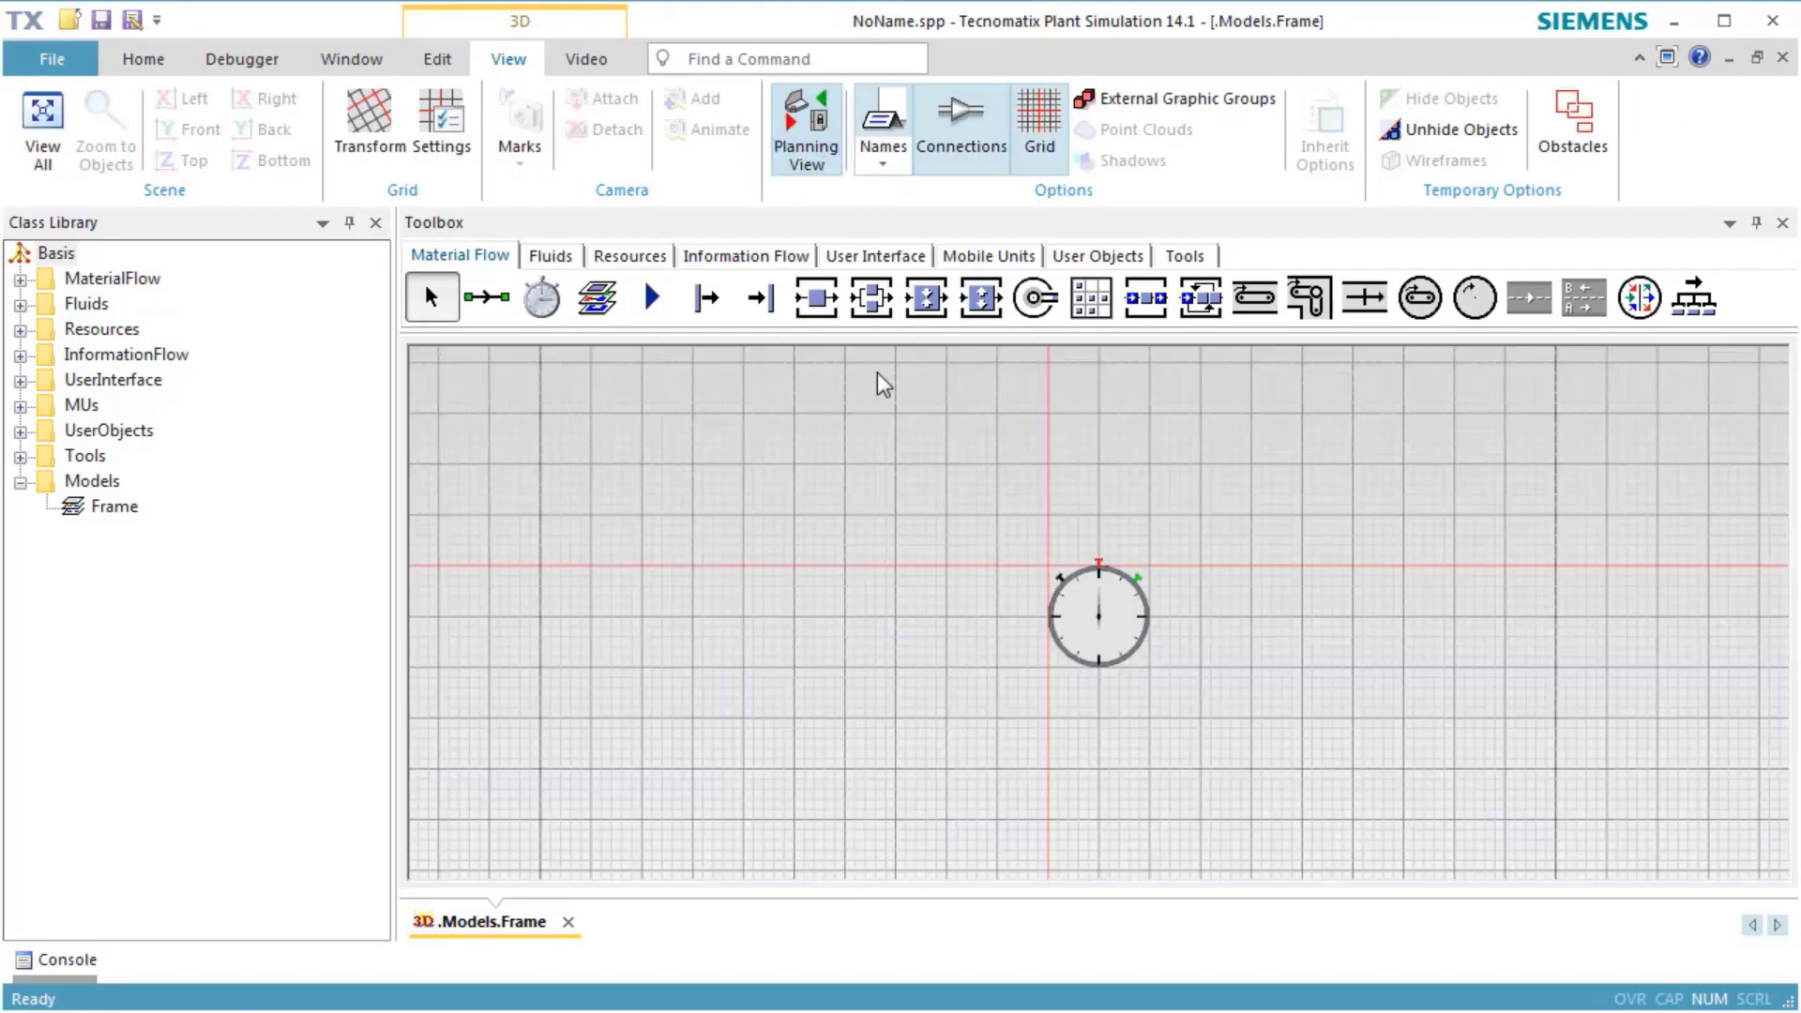
pyautogui.moveTo(1477, 765); pyautogui.dragTo(832, 534)
# - Place a Source and a Station on the left, and a second Station and a Drain on the right
pyautogui.click(707, 298)
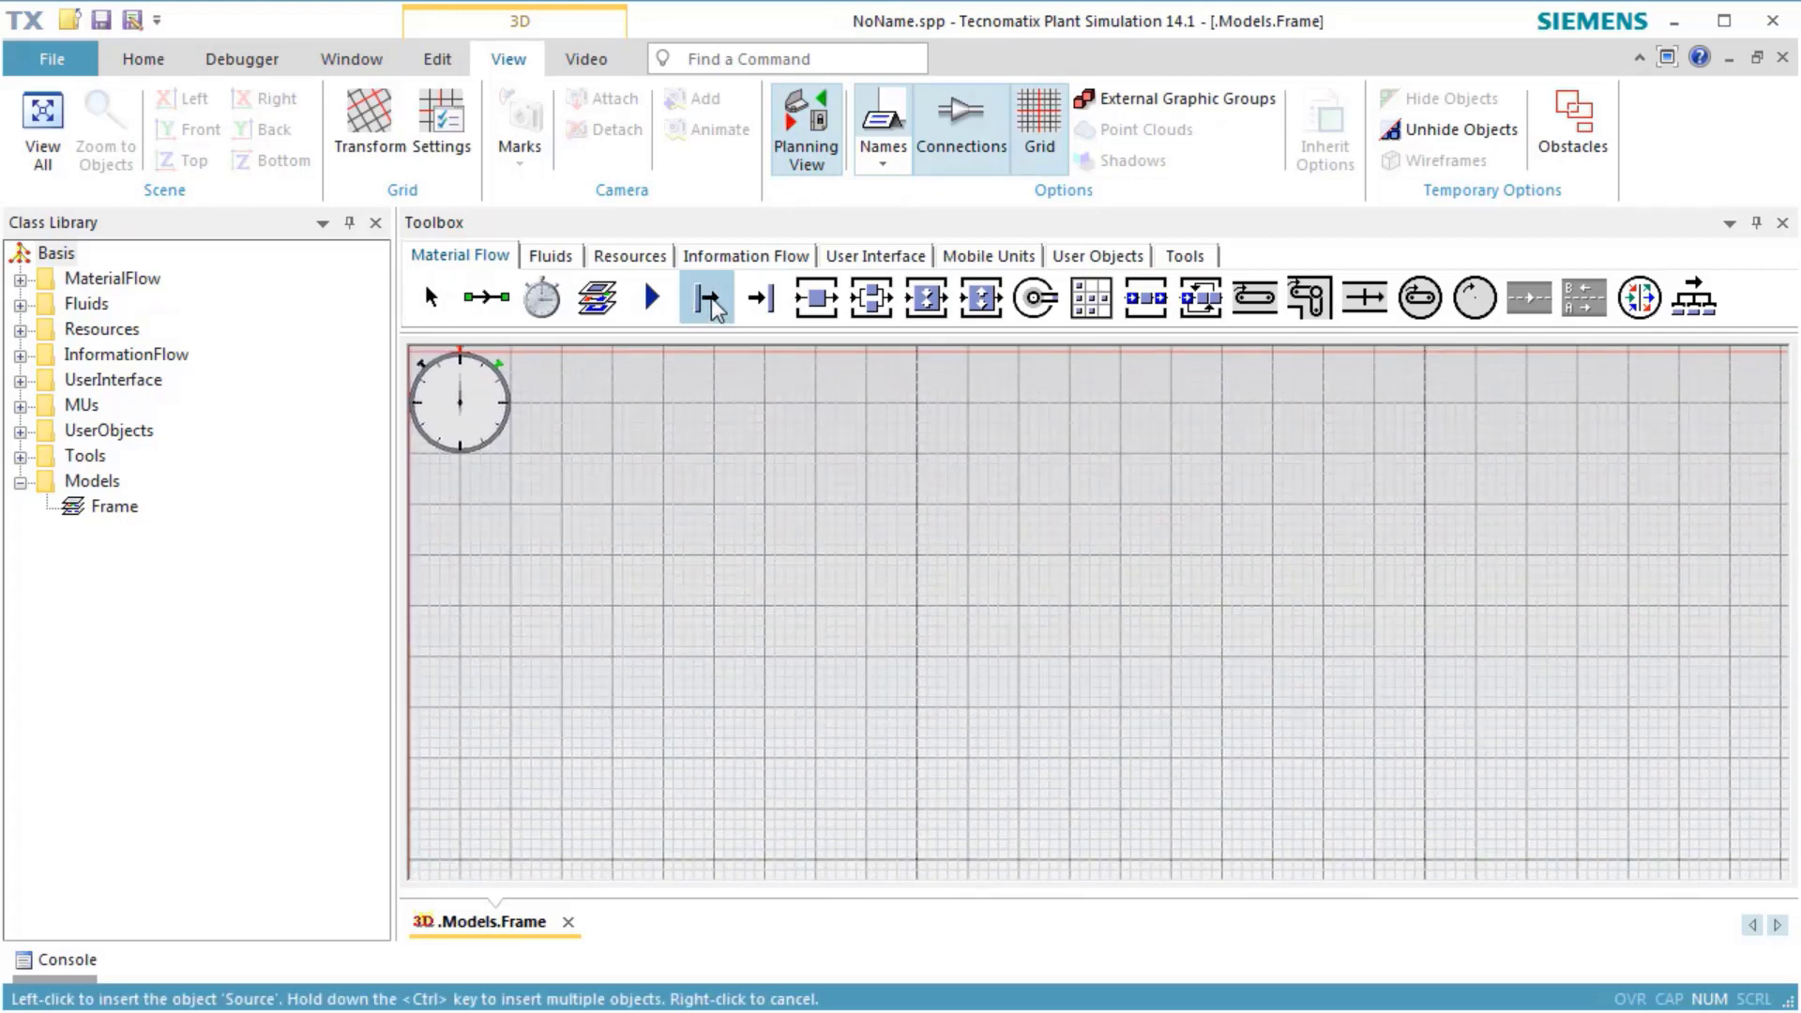
pyautogui.click(437, 656)
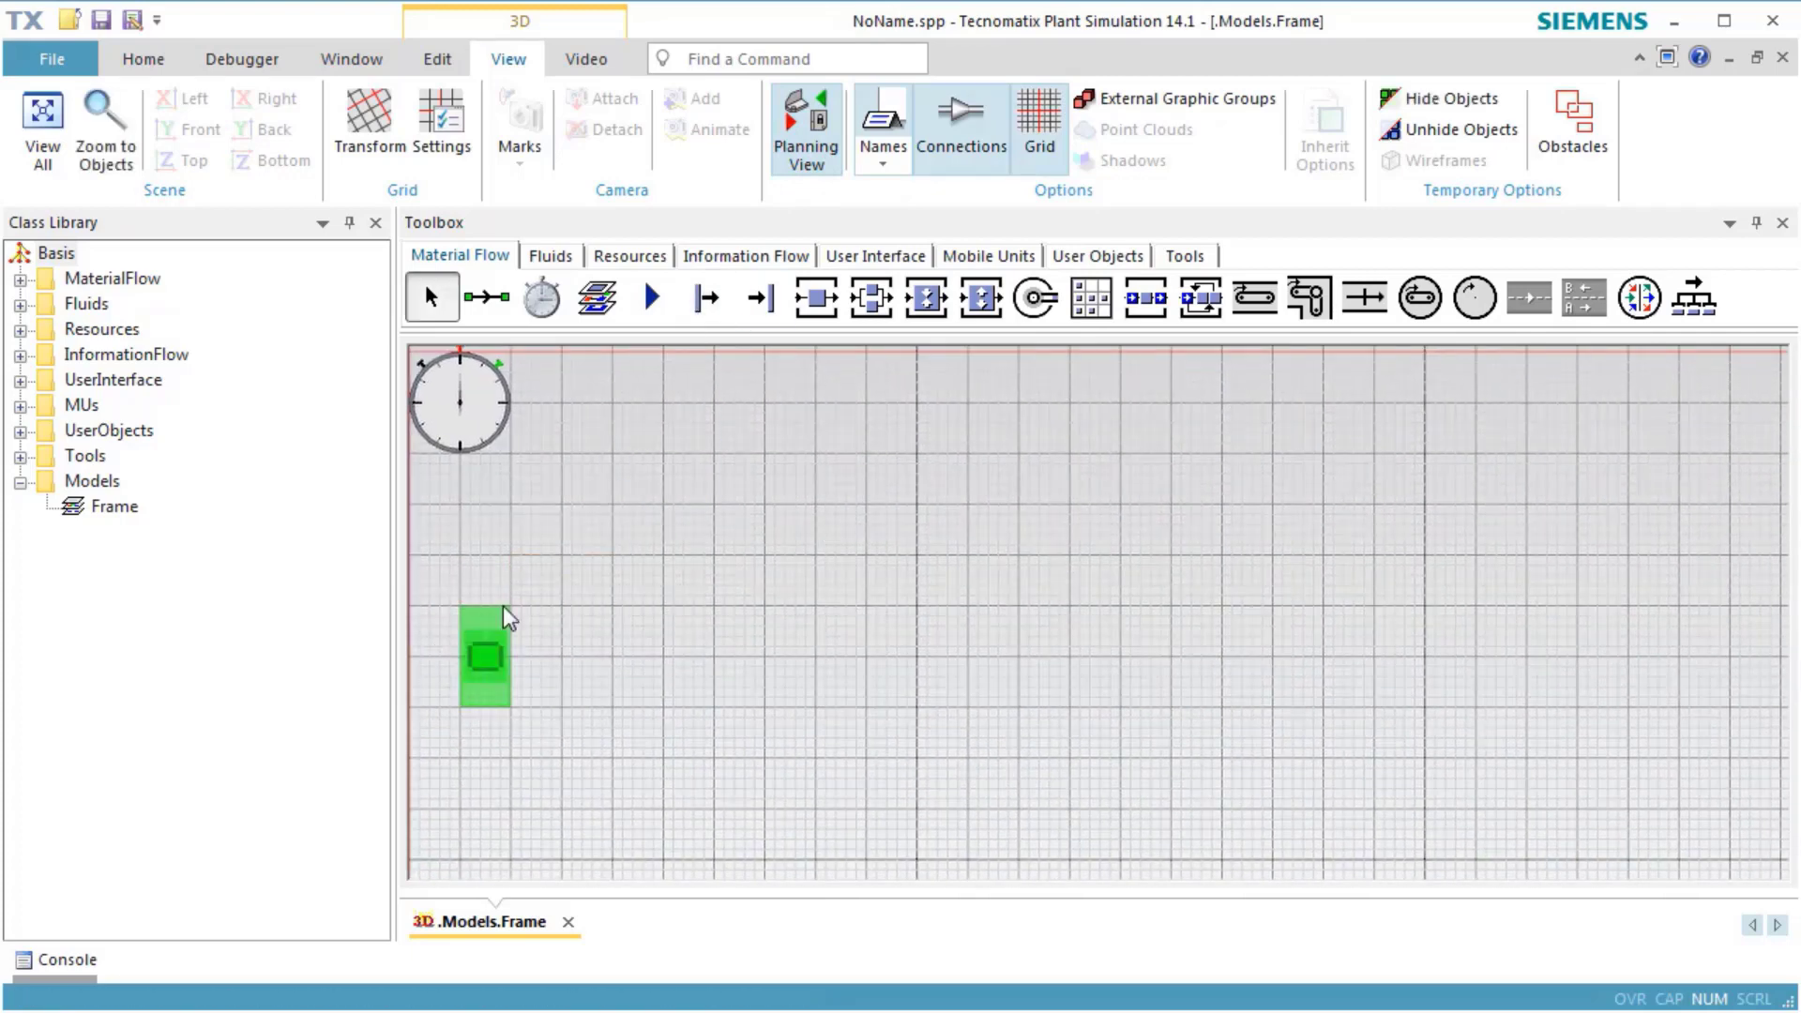
pyautogui.click(812, 302)
pyautogui.click(562, 655)
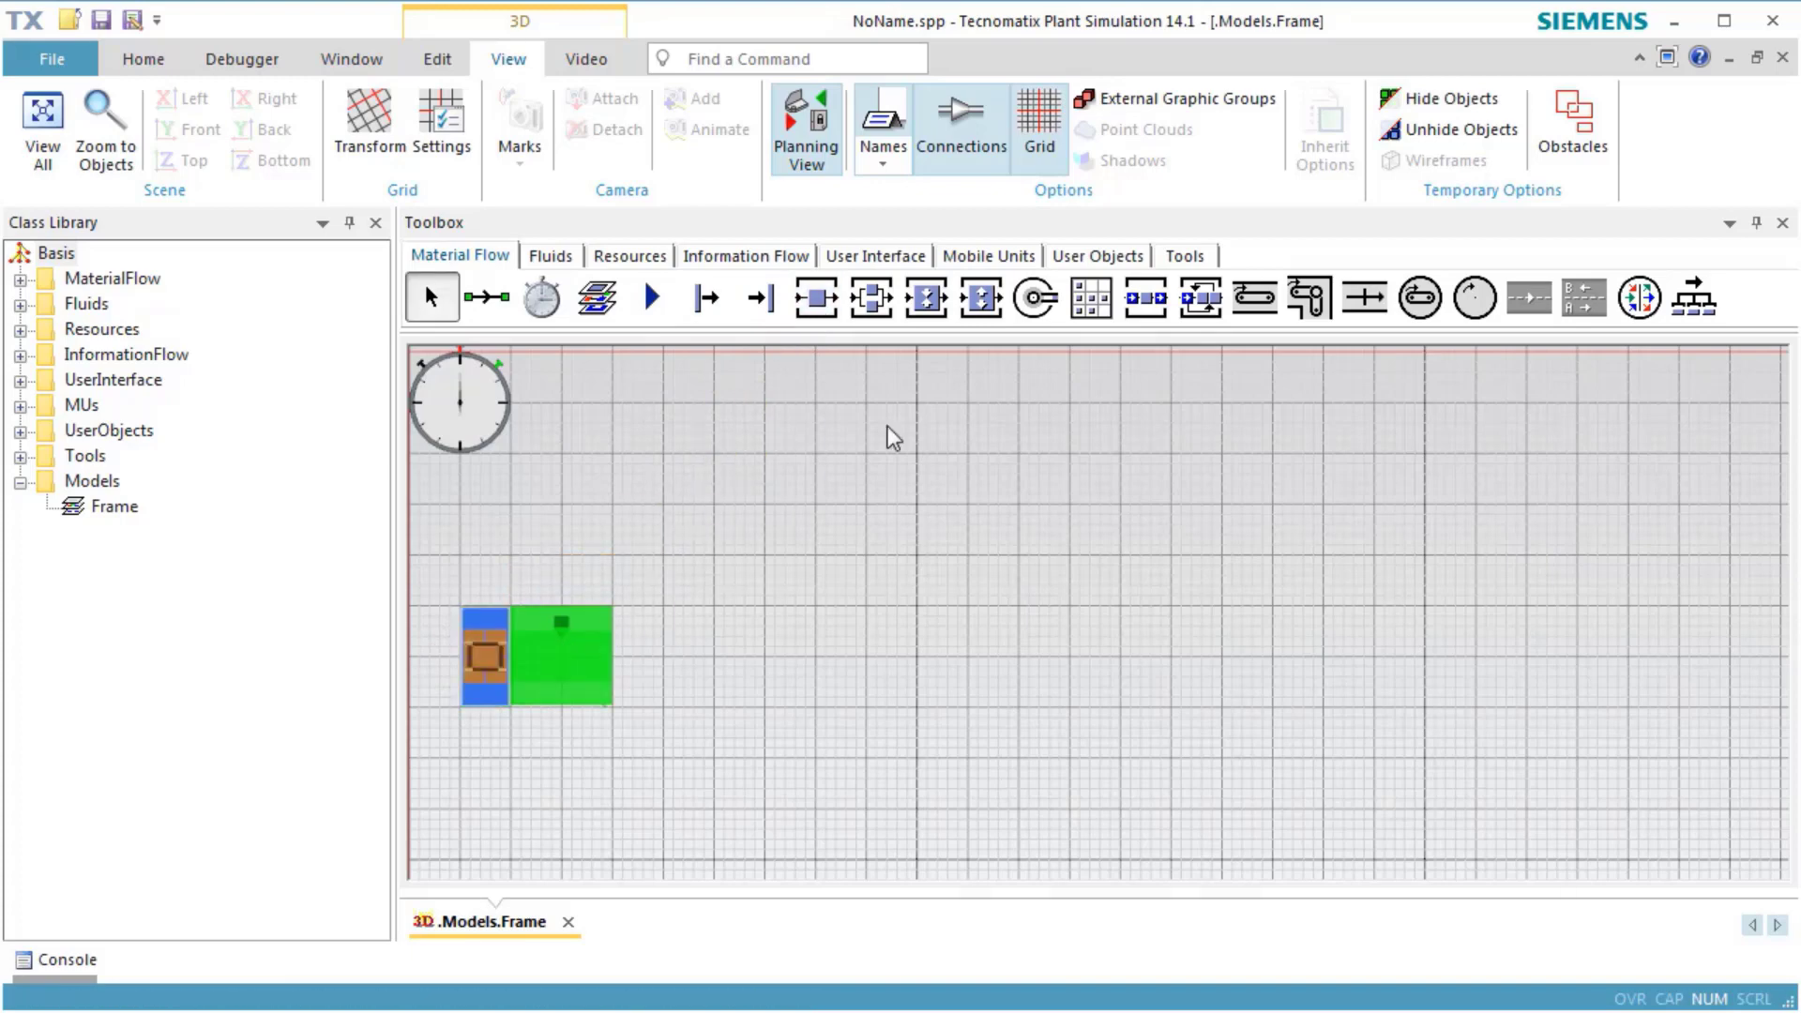
pyautogui.click(825, 305)
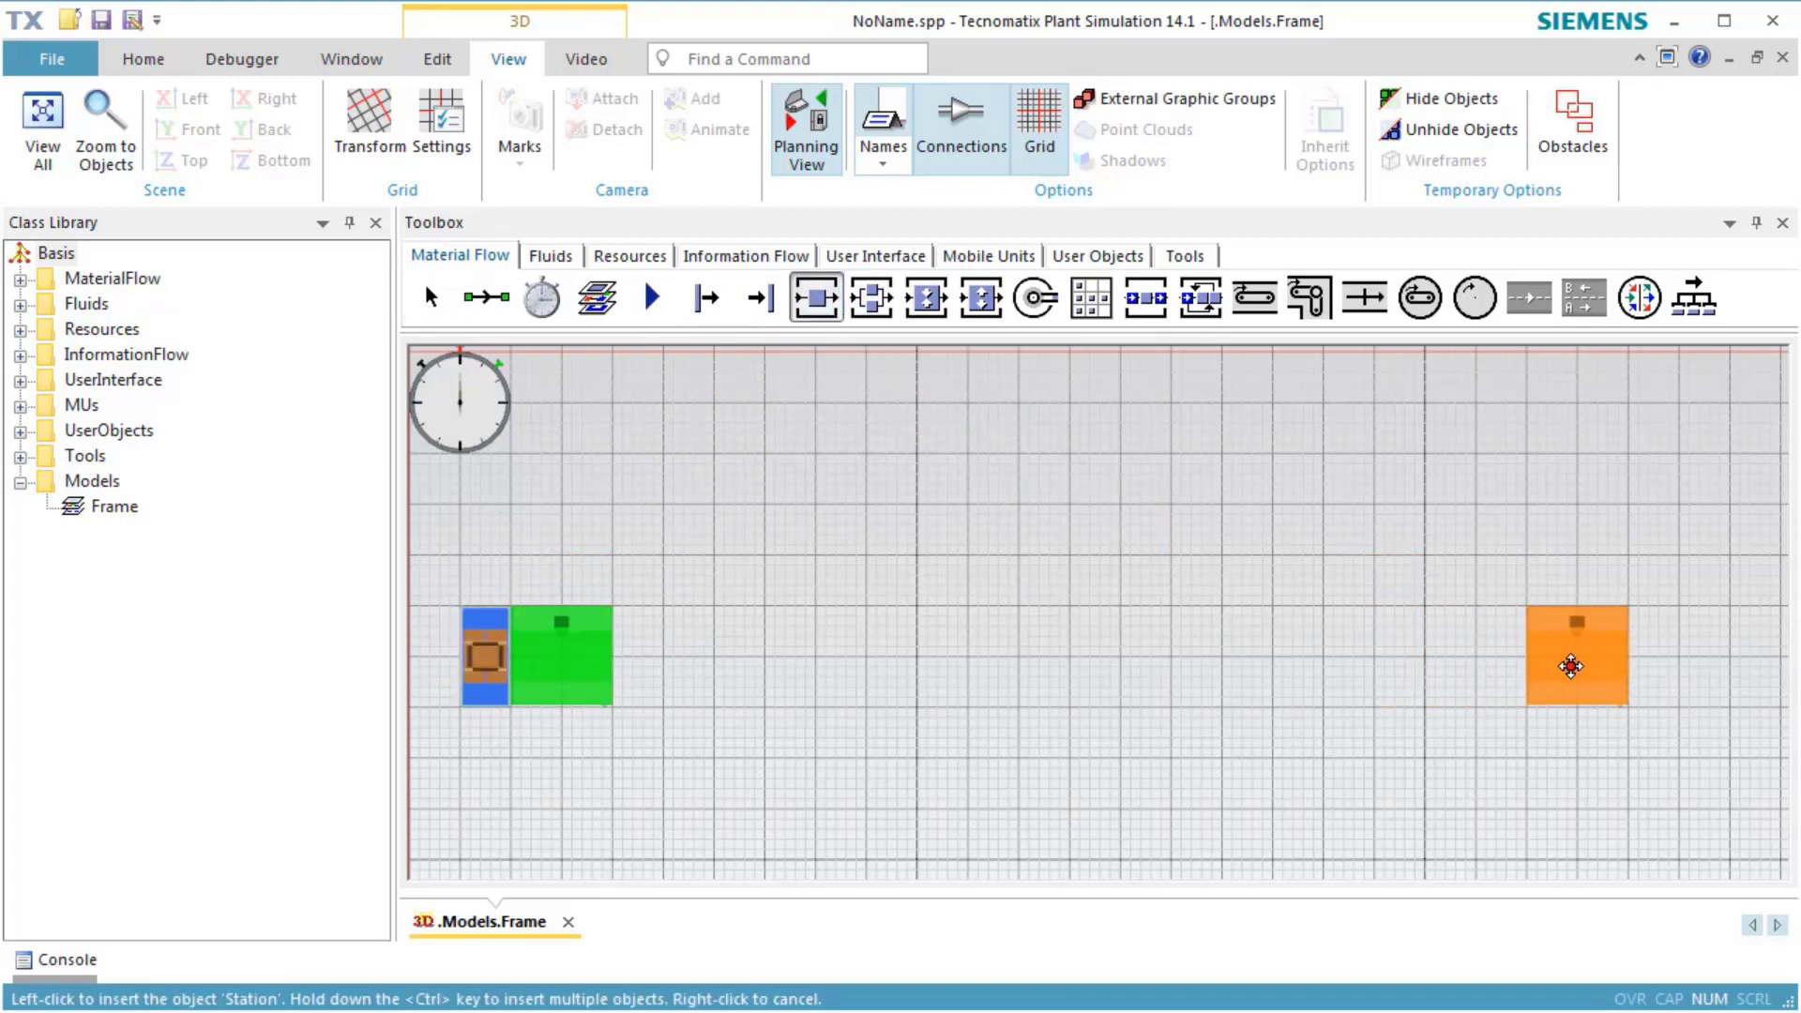
pyautogui.click(1501, 677)
pyautogui.click(761, 298)
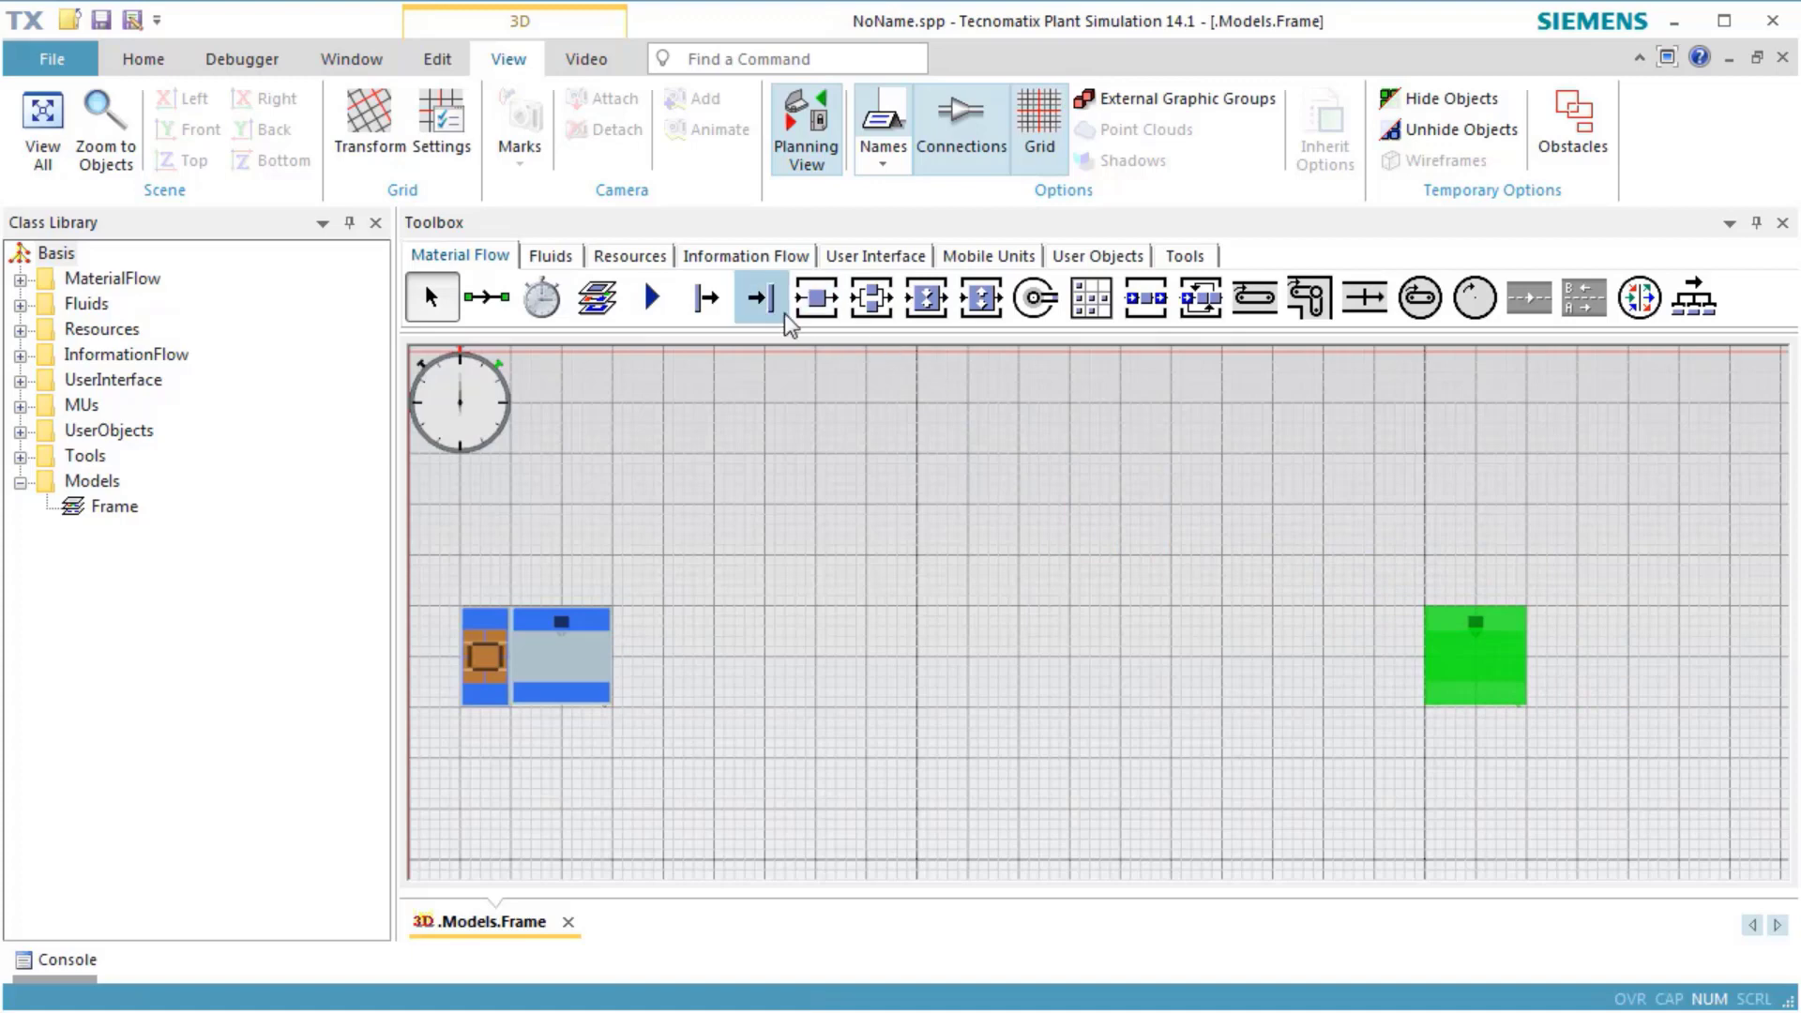
pyautogui.click(1577, 668)
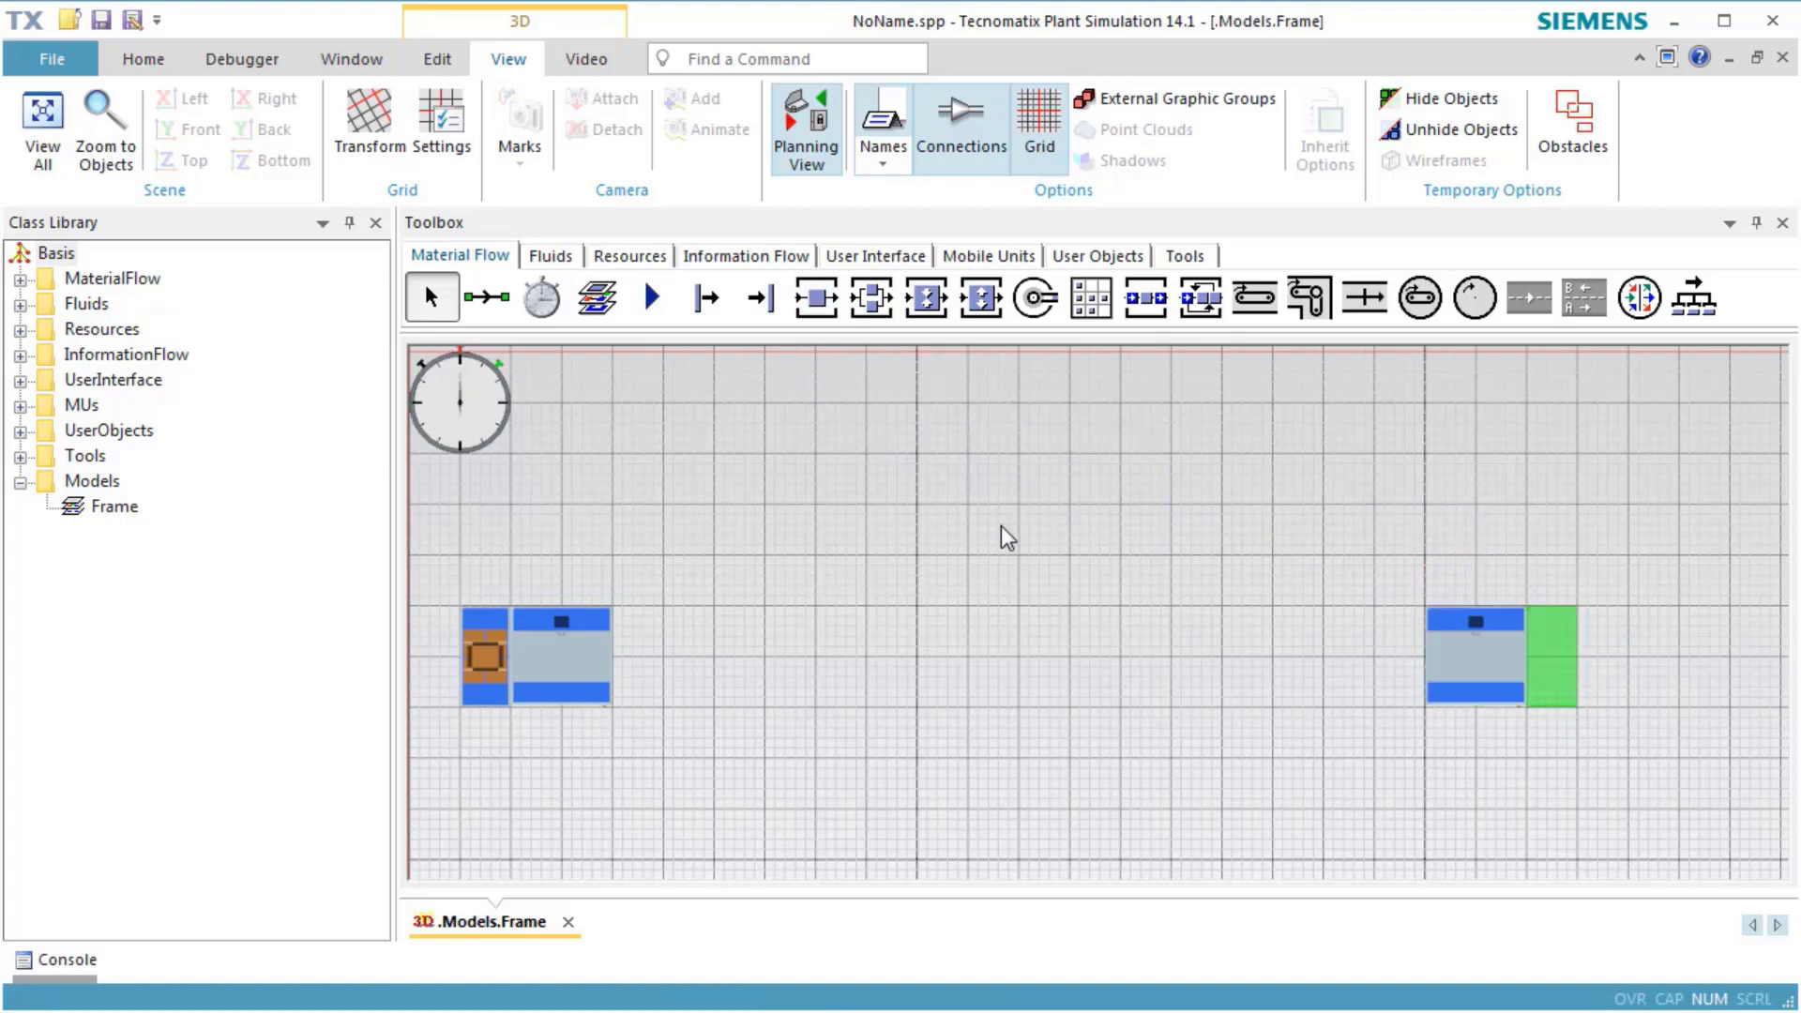
# - Place four Workplaces beside and below the two Stations
pyautogui.click(629, 256)
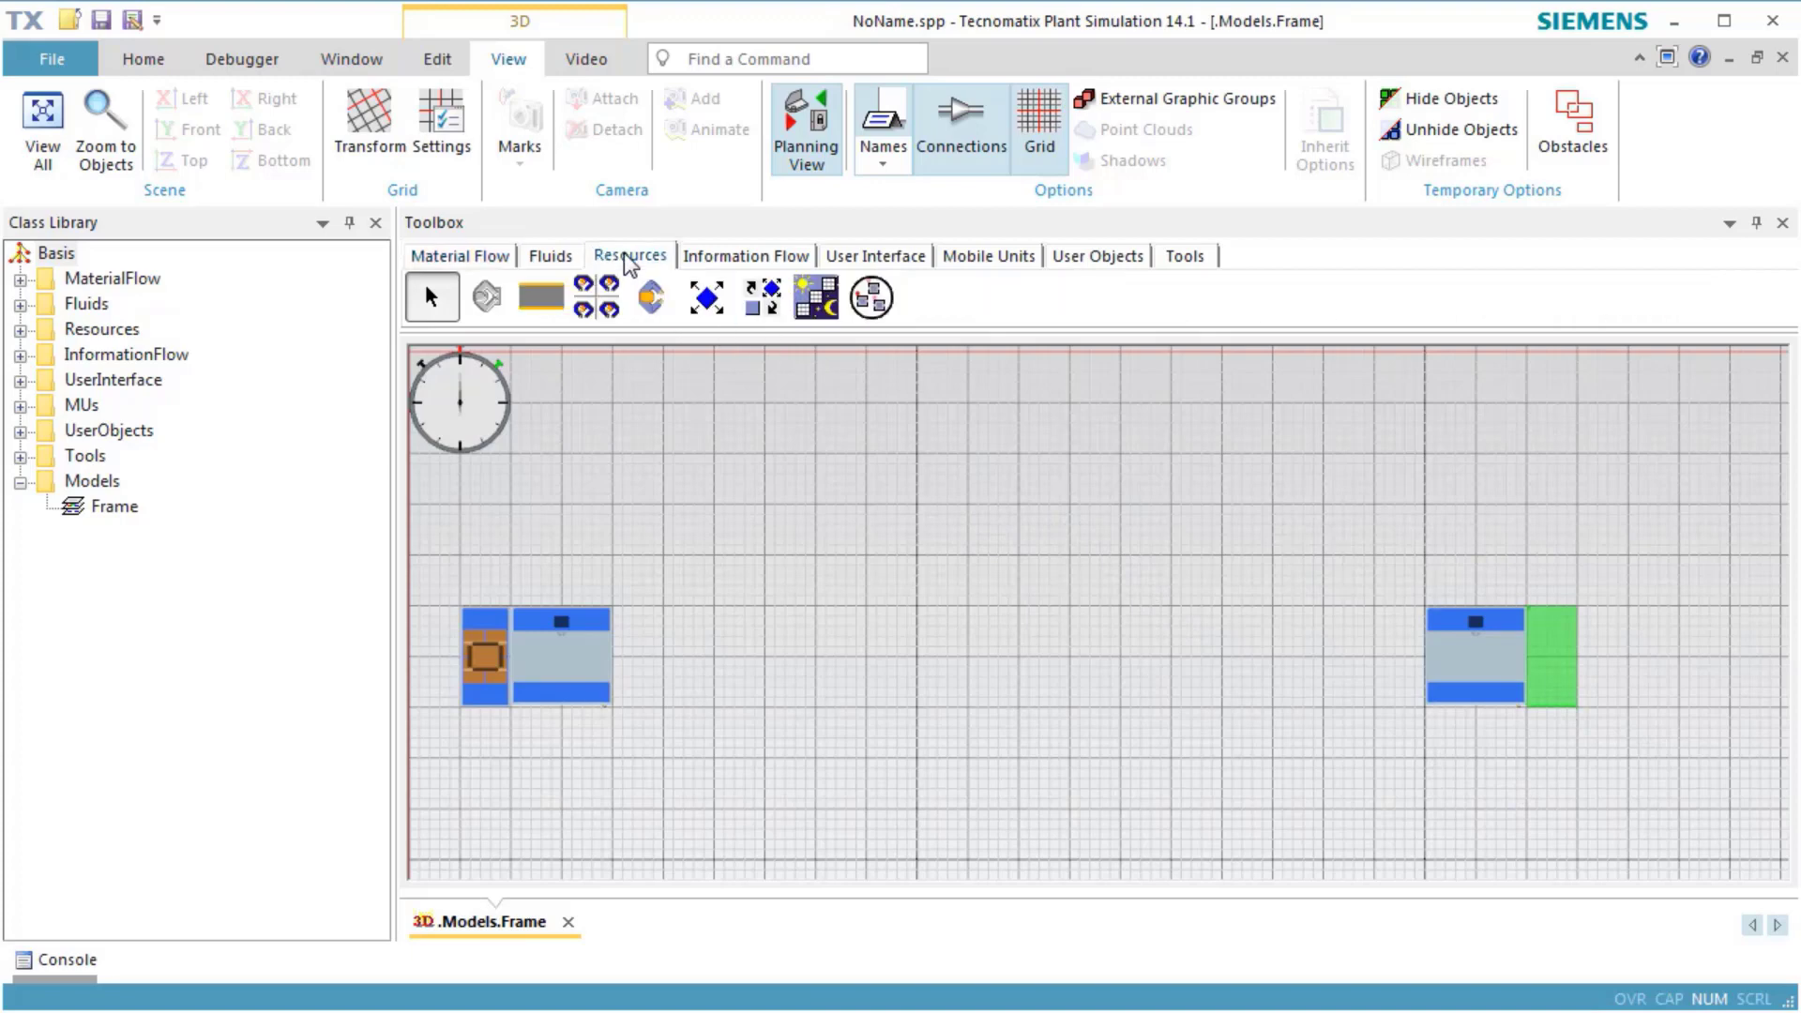
pyautogui.click(486, 297)
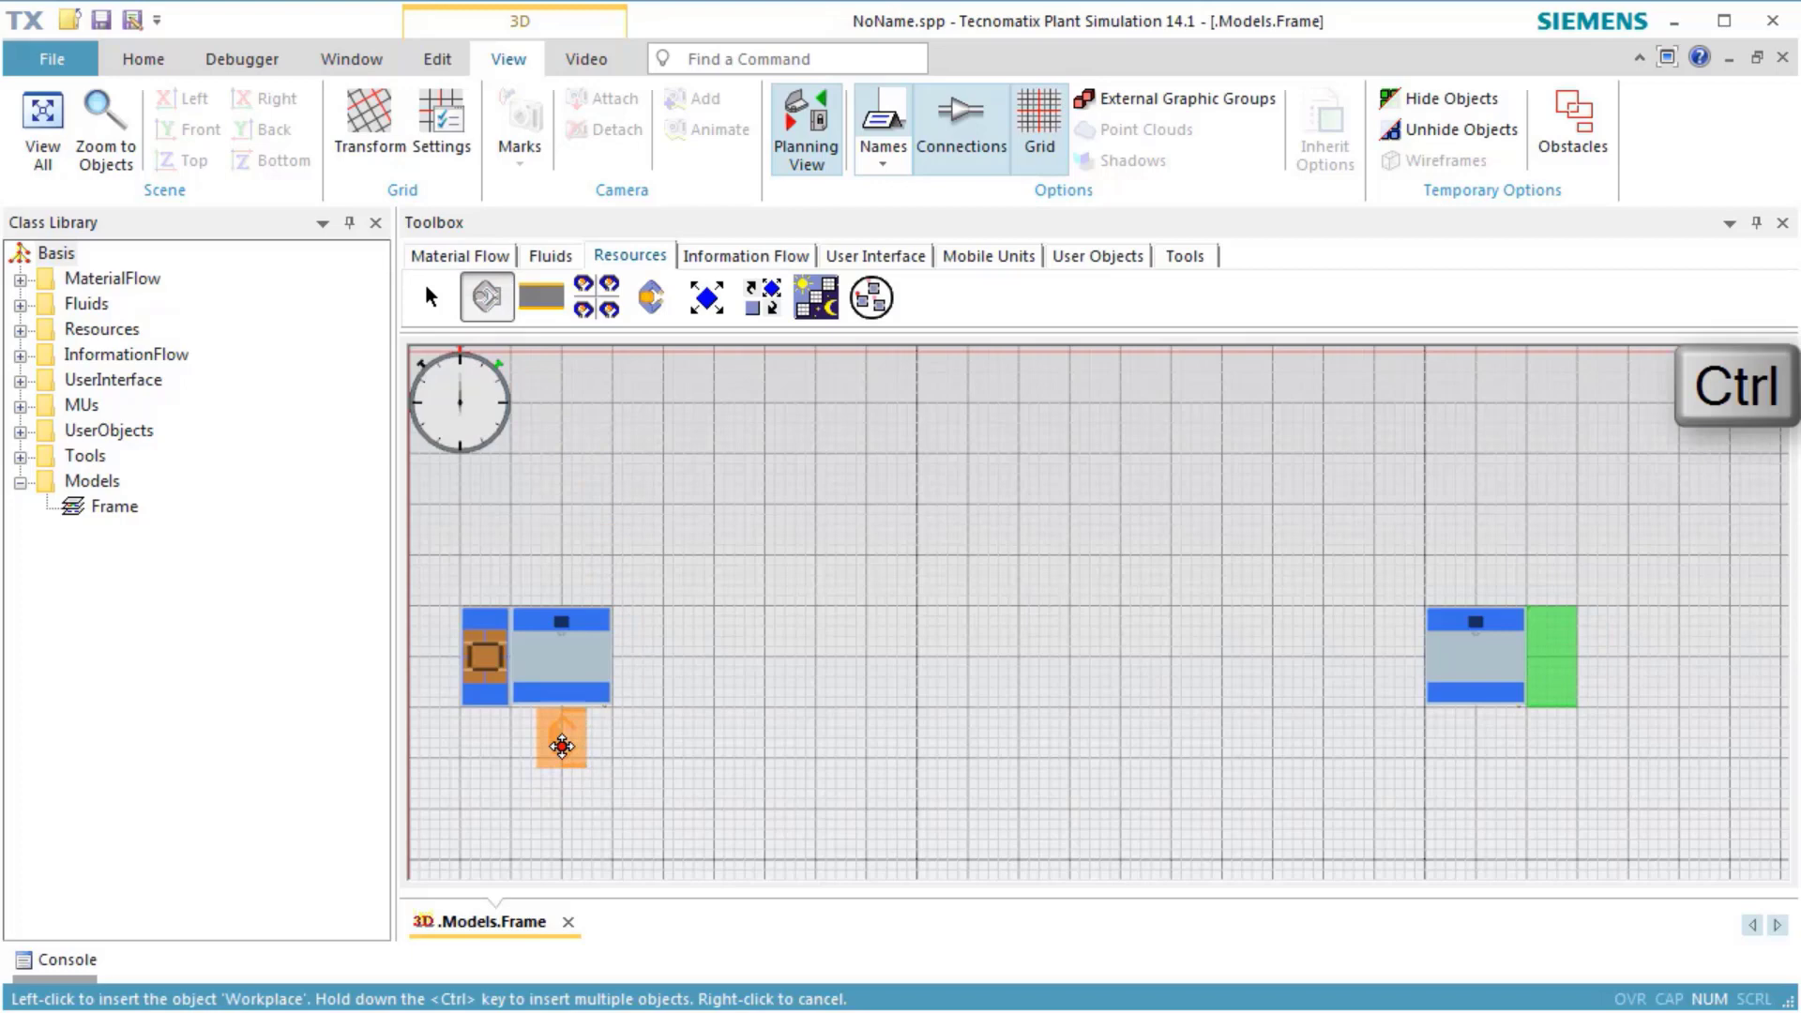
pyautogui.keyDown('ctrl'); pyautogui.click(563, 739); pyautogui.keyUp('ctrl')
pyautogui.keyDown('ctrl'); pyautogui.click(638, 656); pyautogui.keyUp('ctrl')
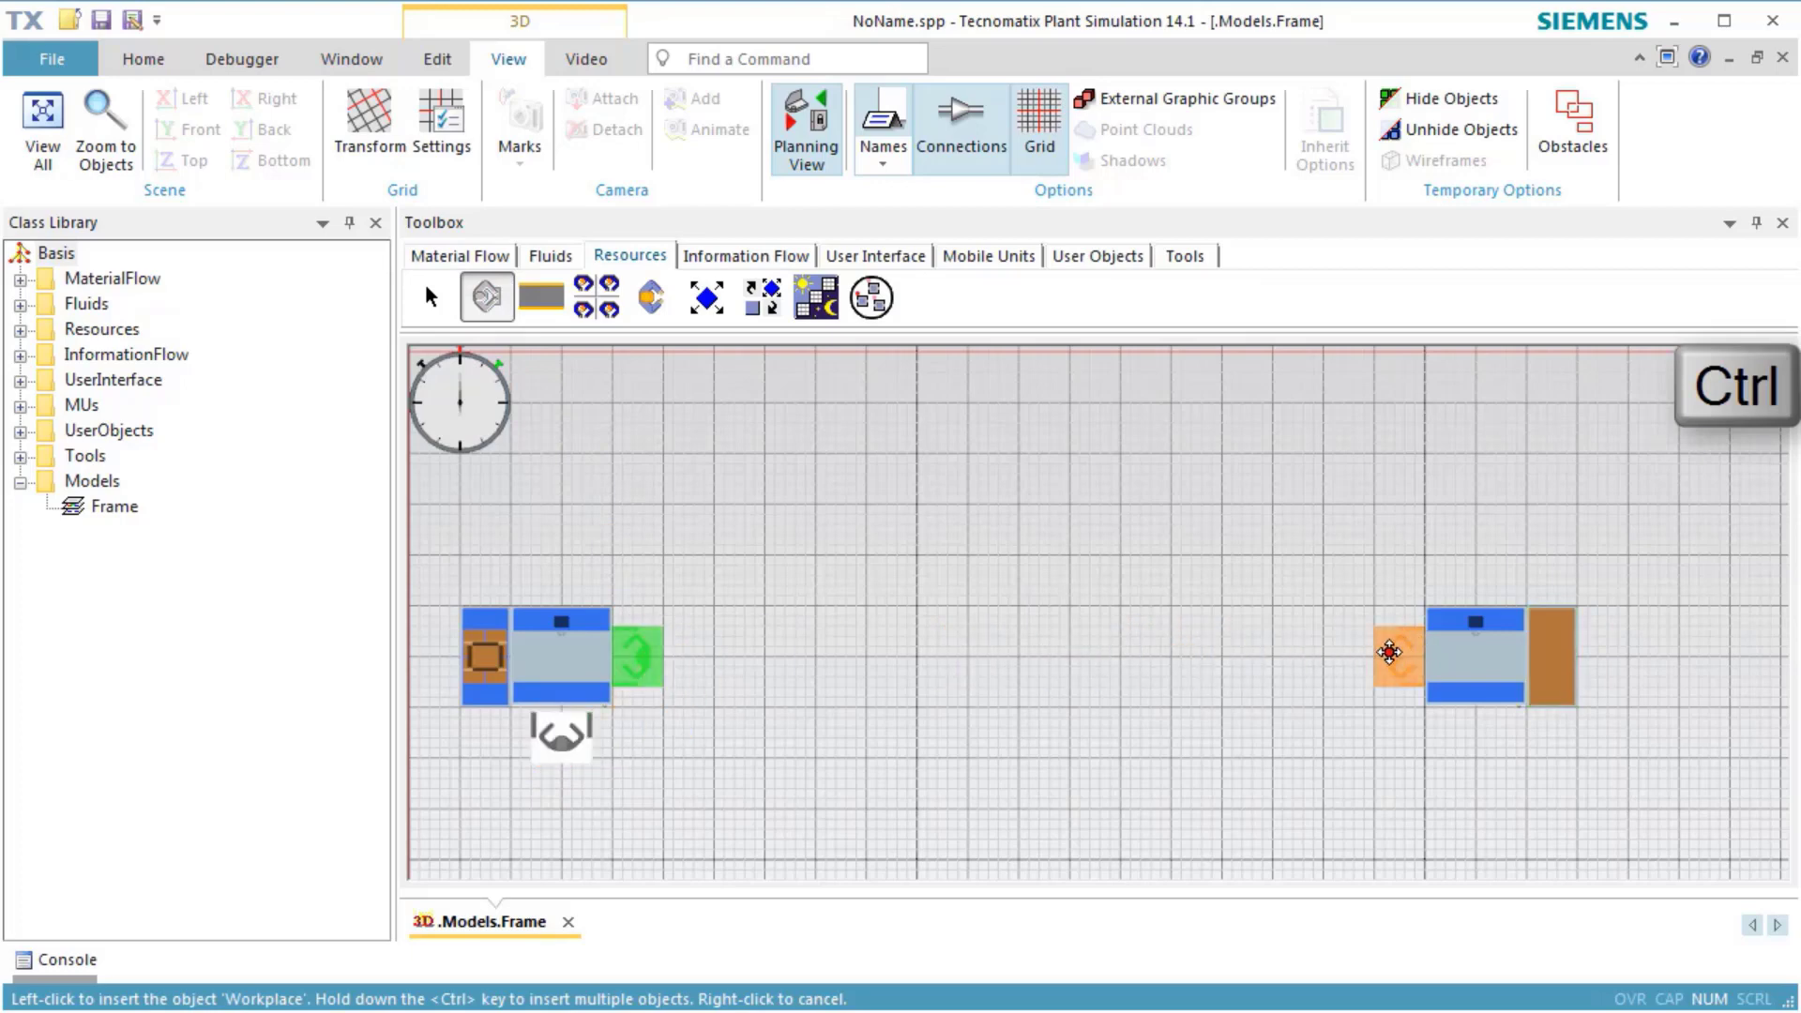
pyautogui.keyDown('ctrl'); pyautogui.click(1388, 651); pyautogui.keyUp('ctrl')
pyautogui.keyDown('ctrl'); pyautogui.click(1459, 729); pyautogui.keyUp('ctrl')
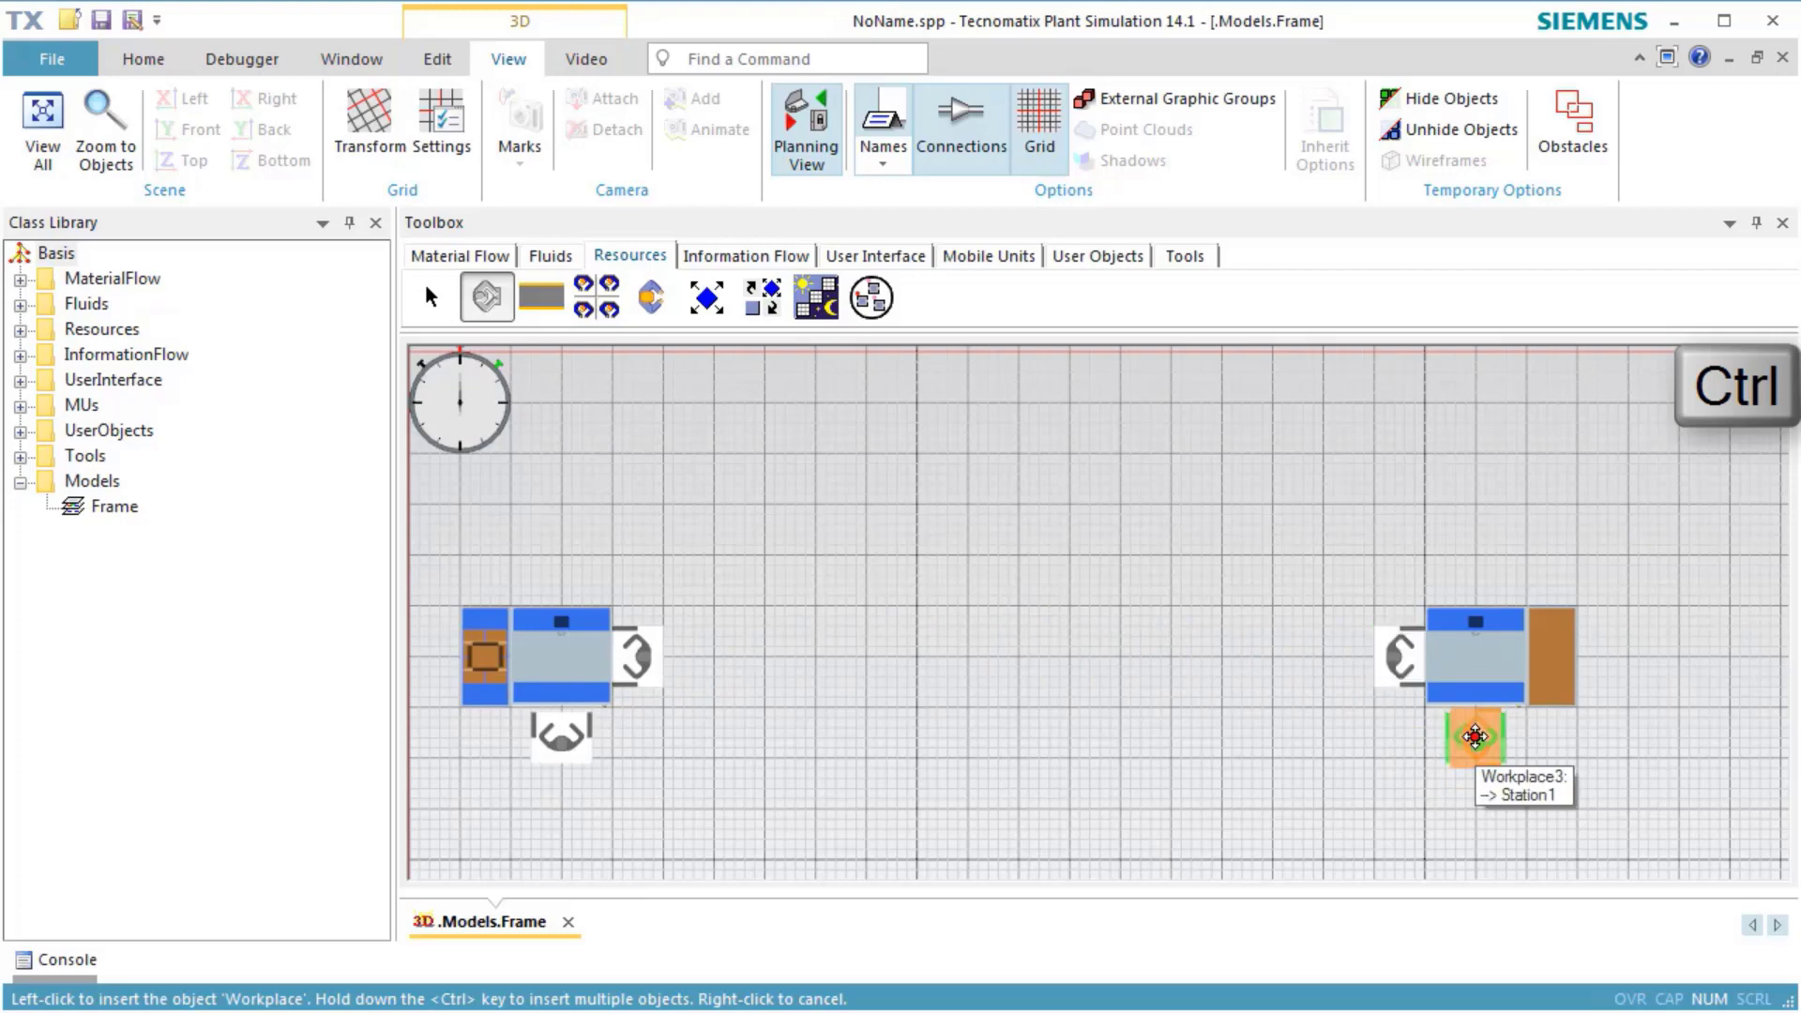
pyautogui.rightClick(1081, 803)
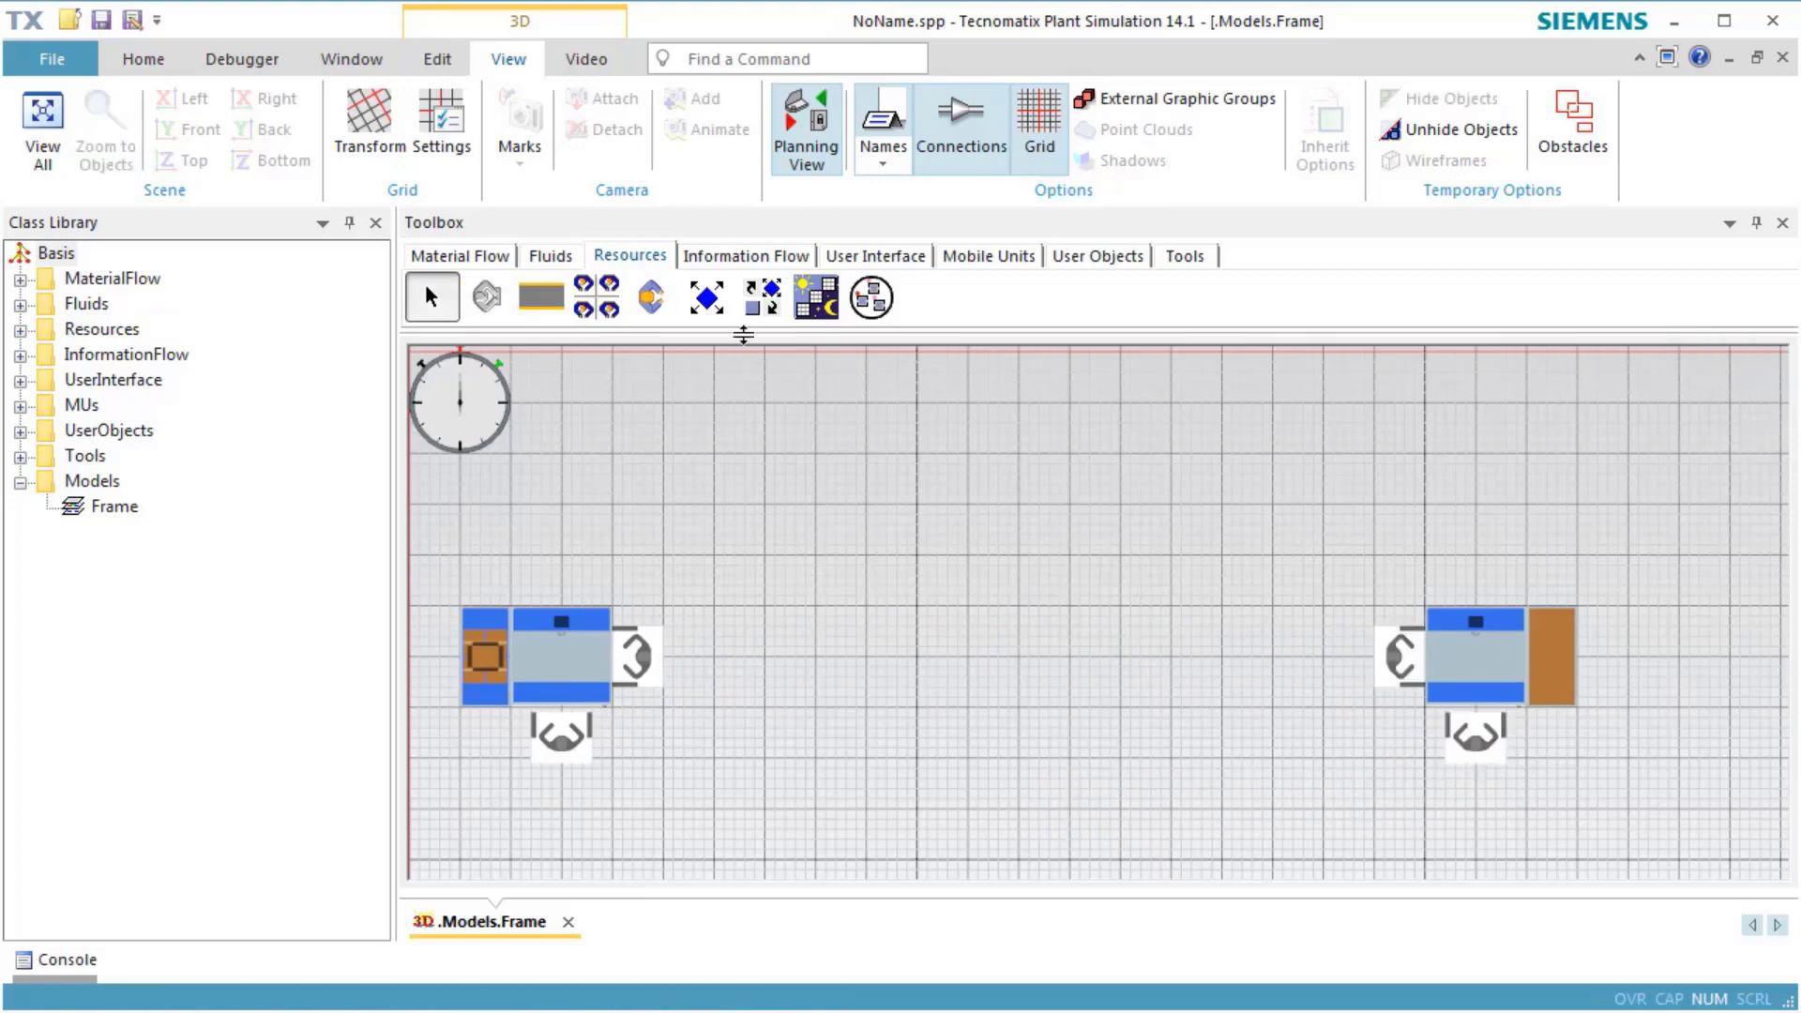
# - Place a WorkerPool above the line with a Broker next to it
pyautogui.click(596, 298)
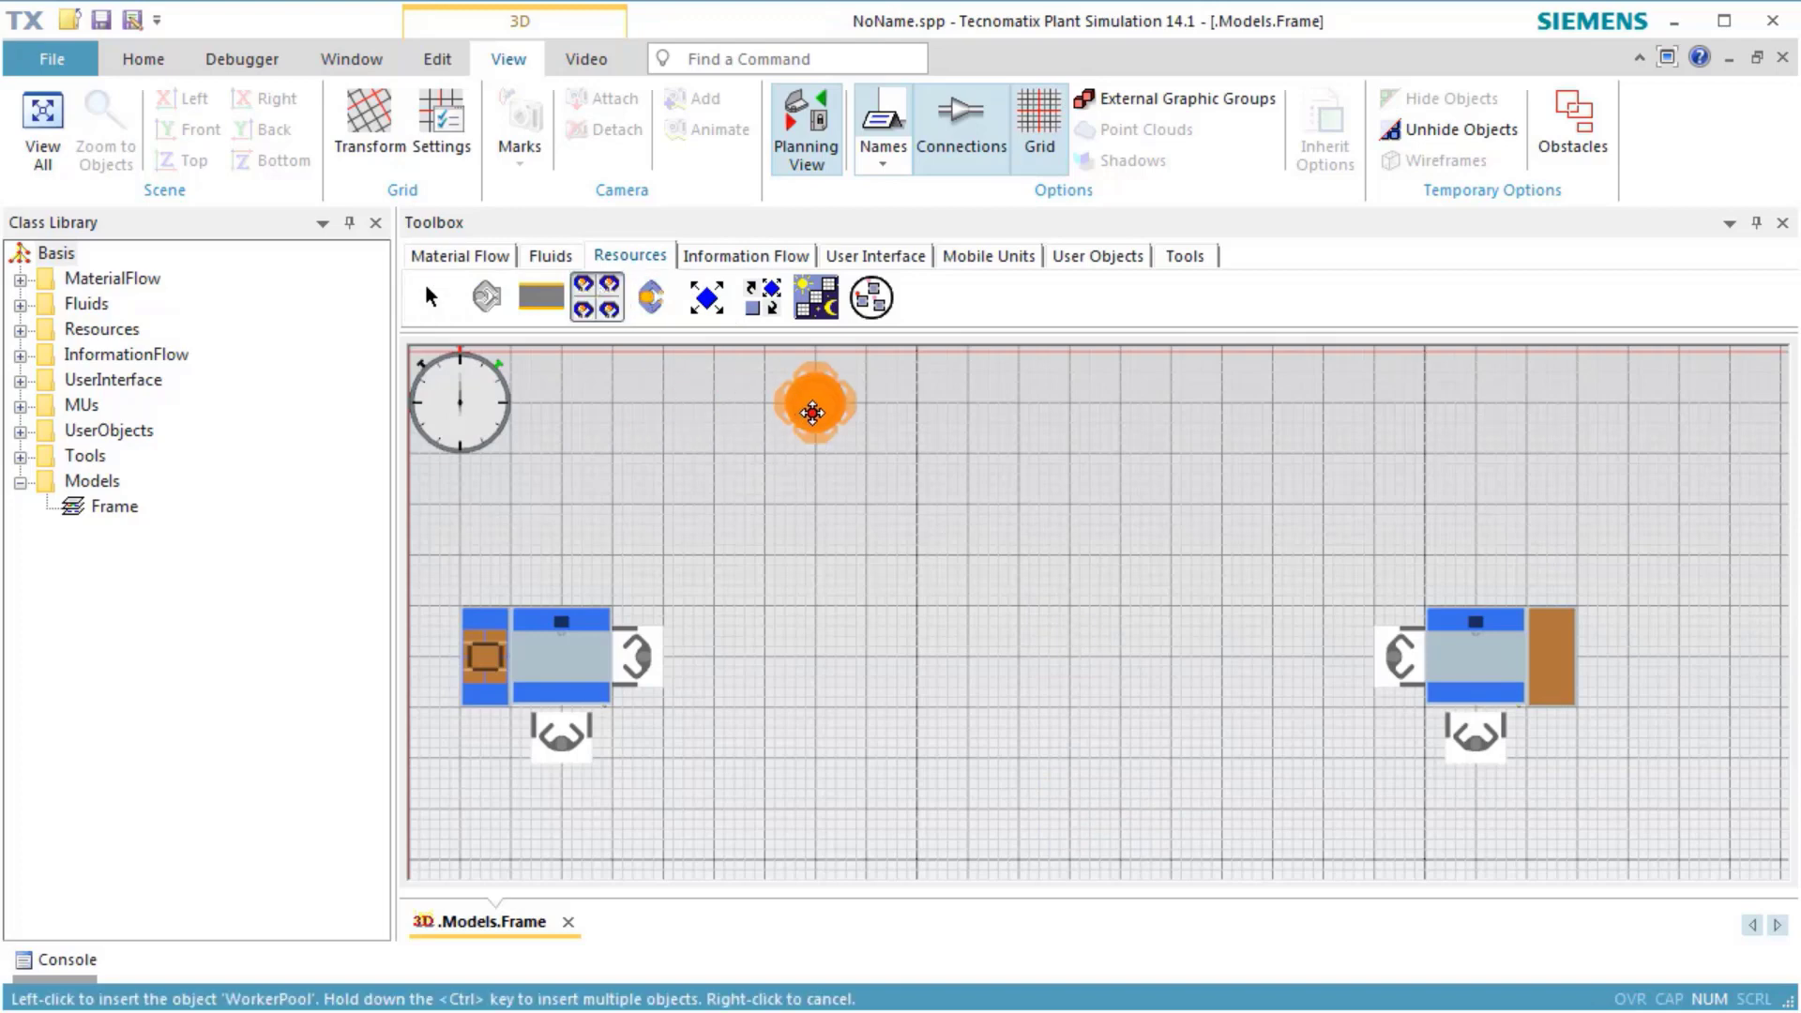
pyautogui.click(812, 413)
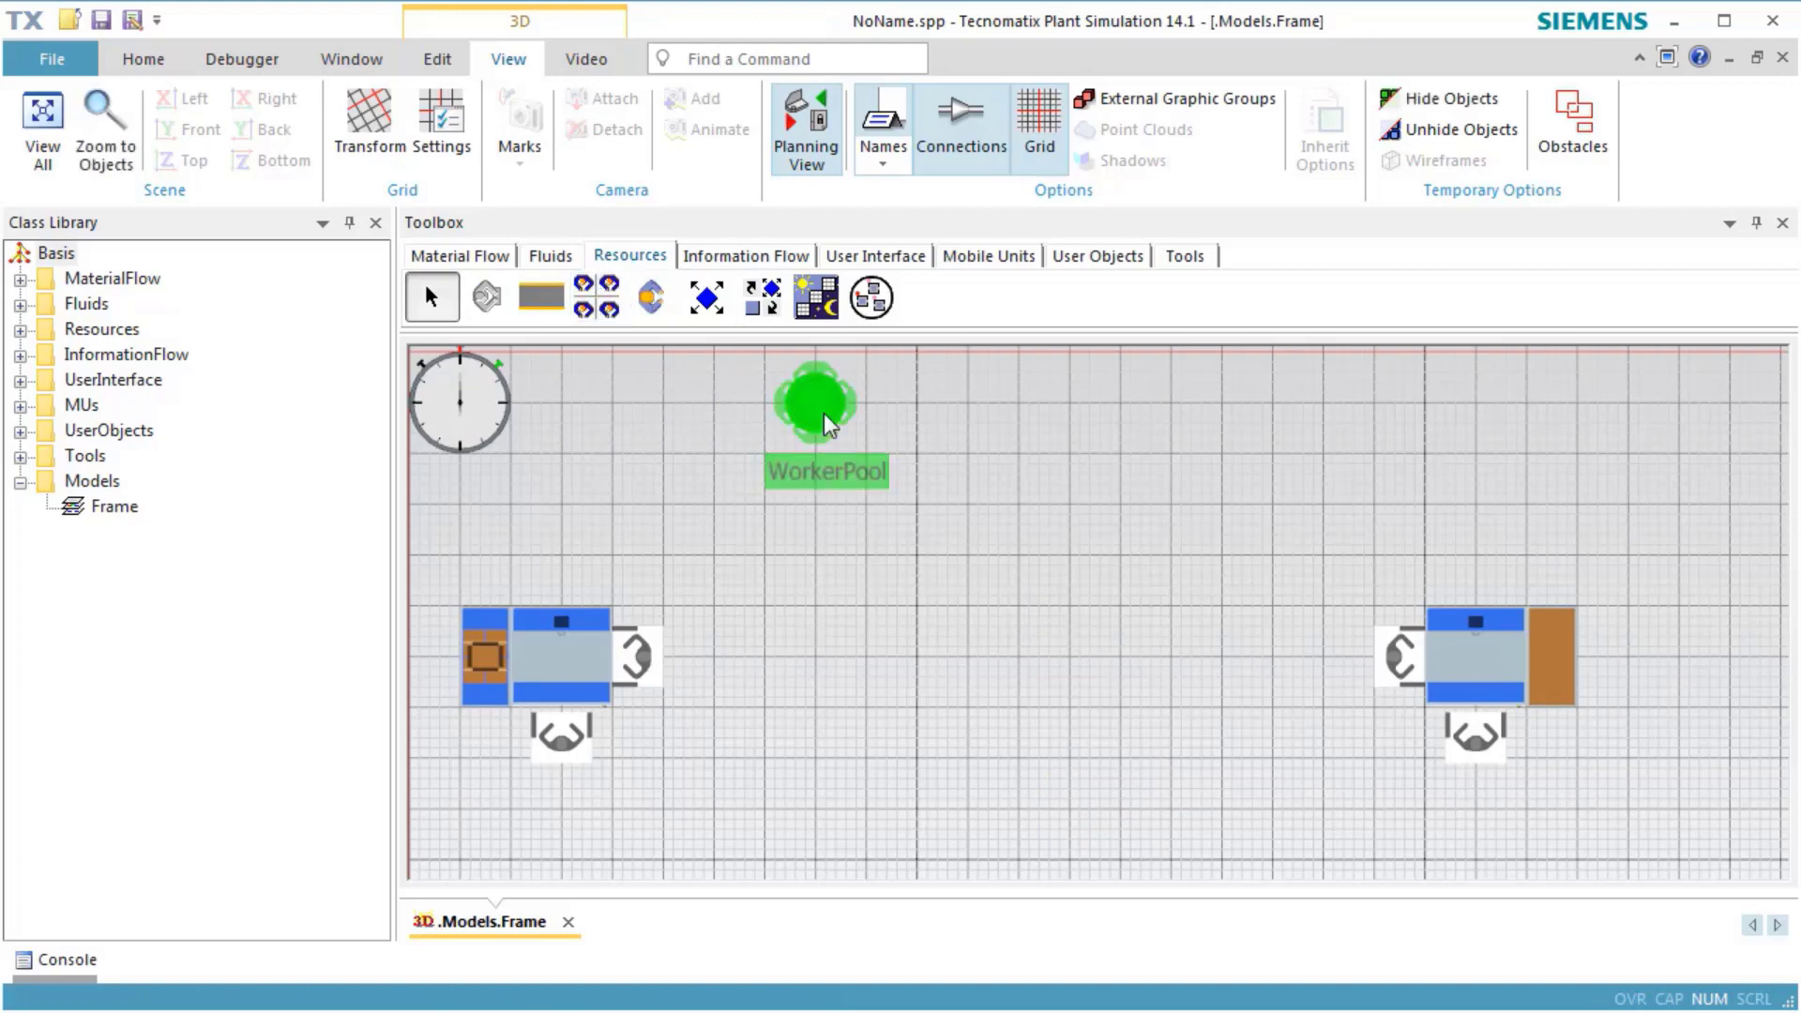
pyautogui.click(758, 309)
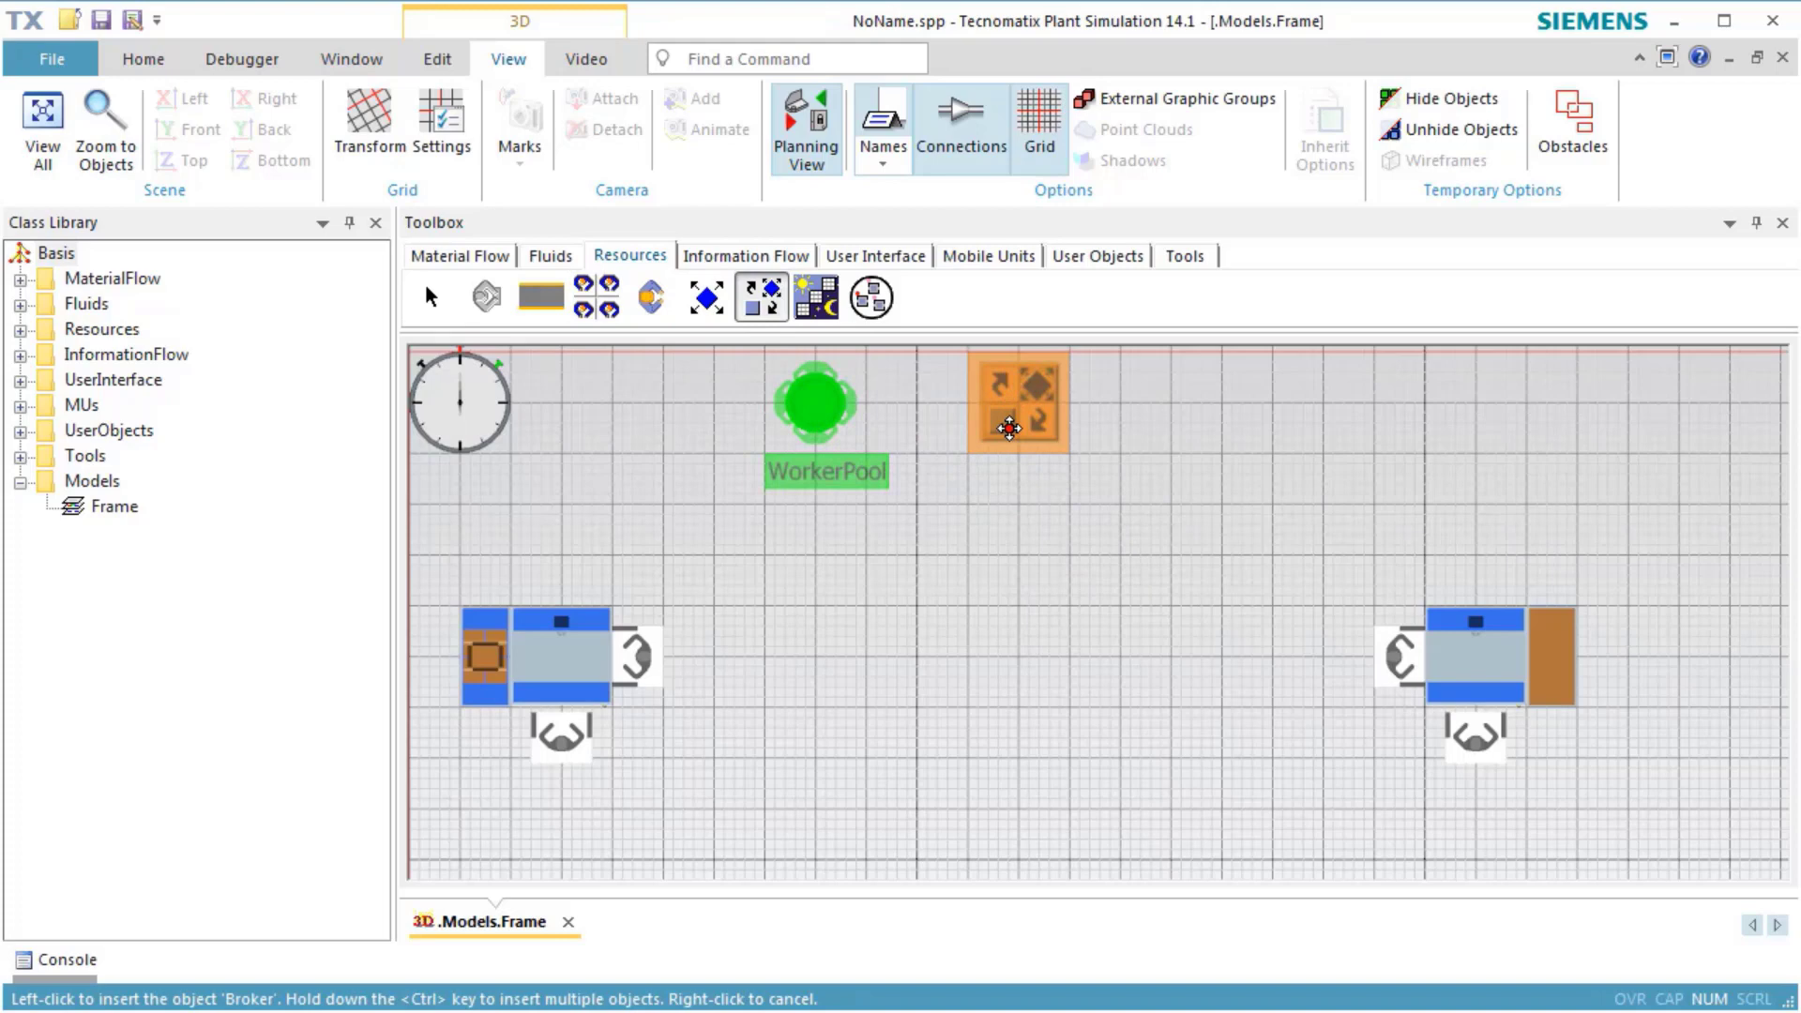
pyautogui.click(1008, 427)
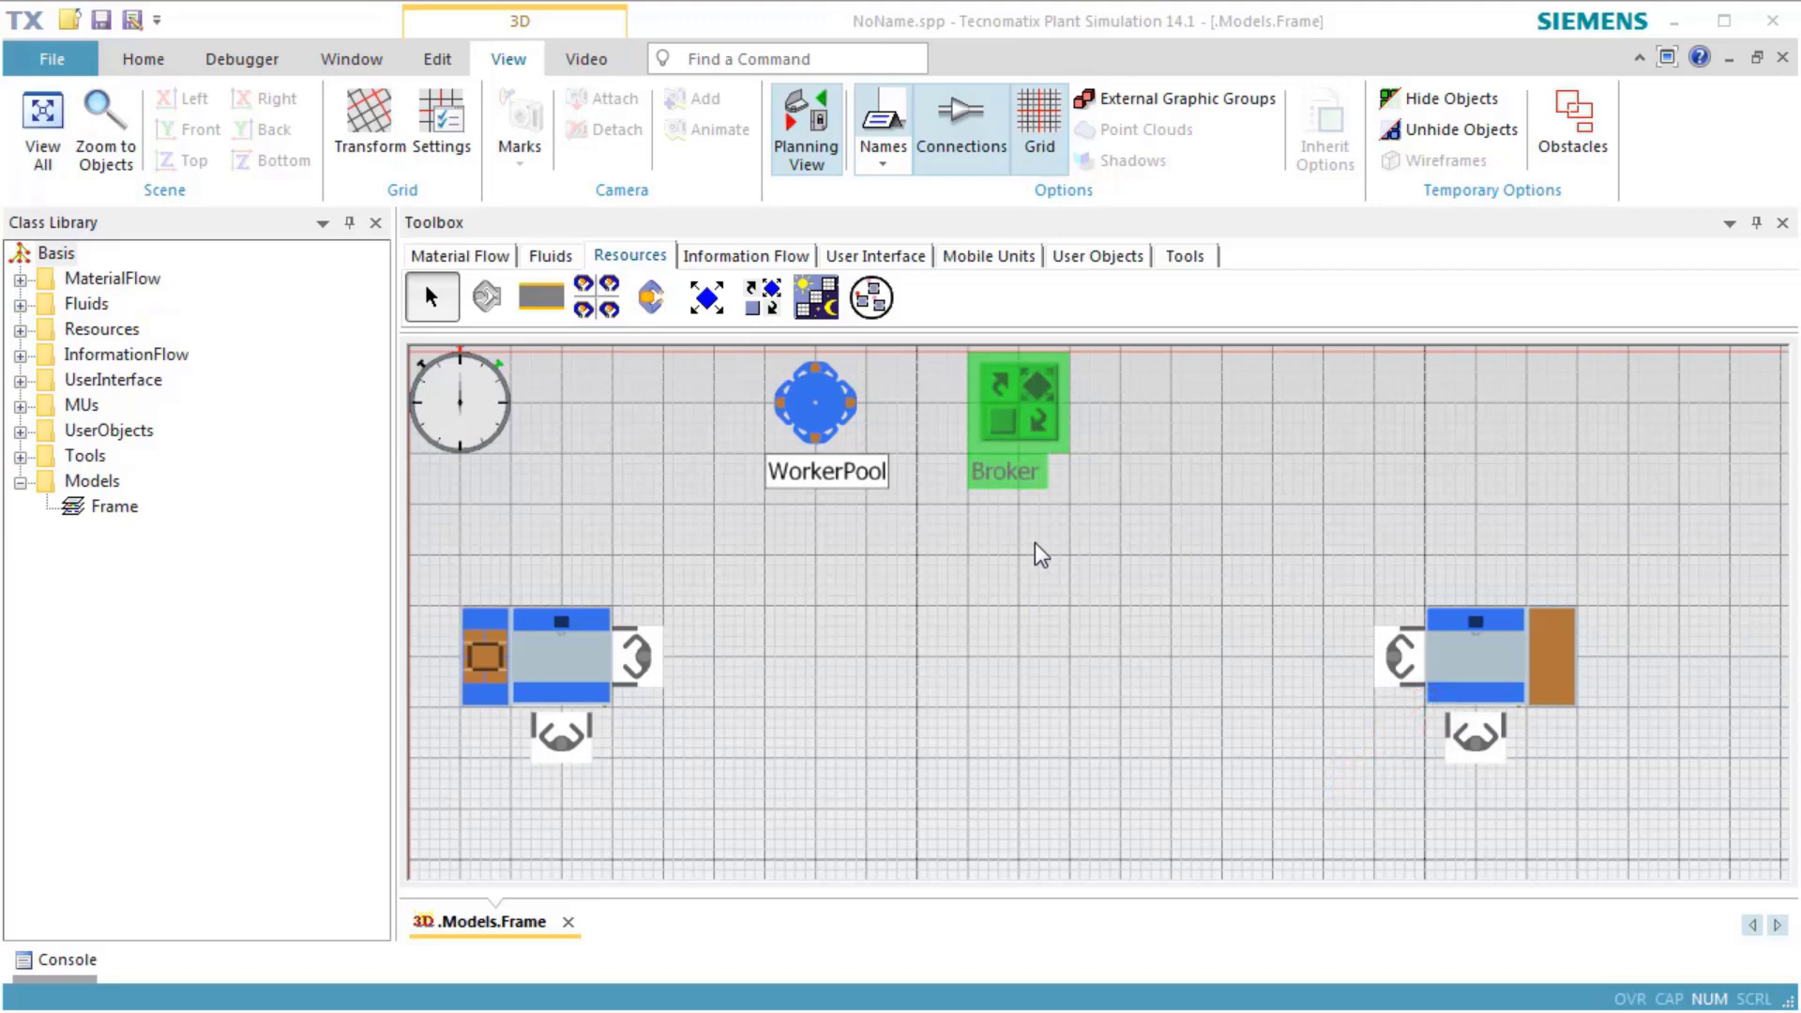
# - Activate the left Station's importer and apply Carry Part Away as its exit strategy
pyautogui.doubleClick(565, 667)
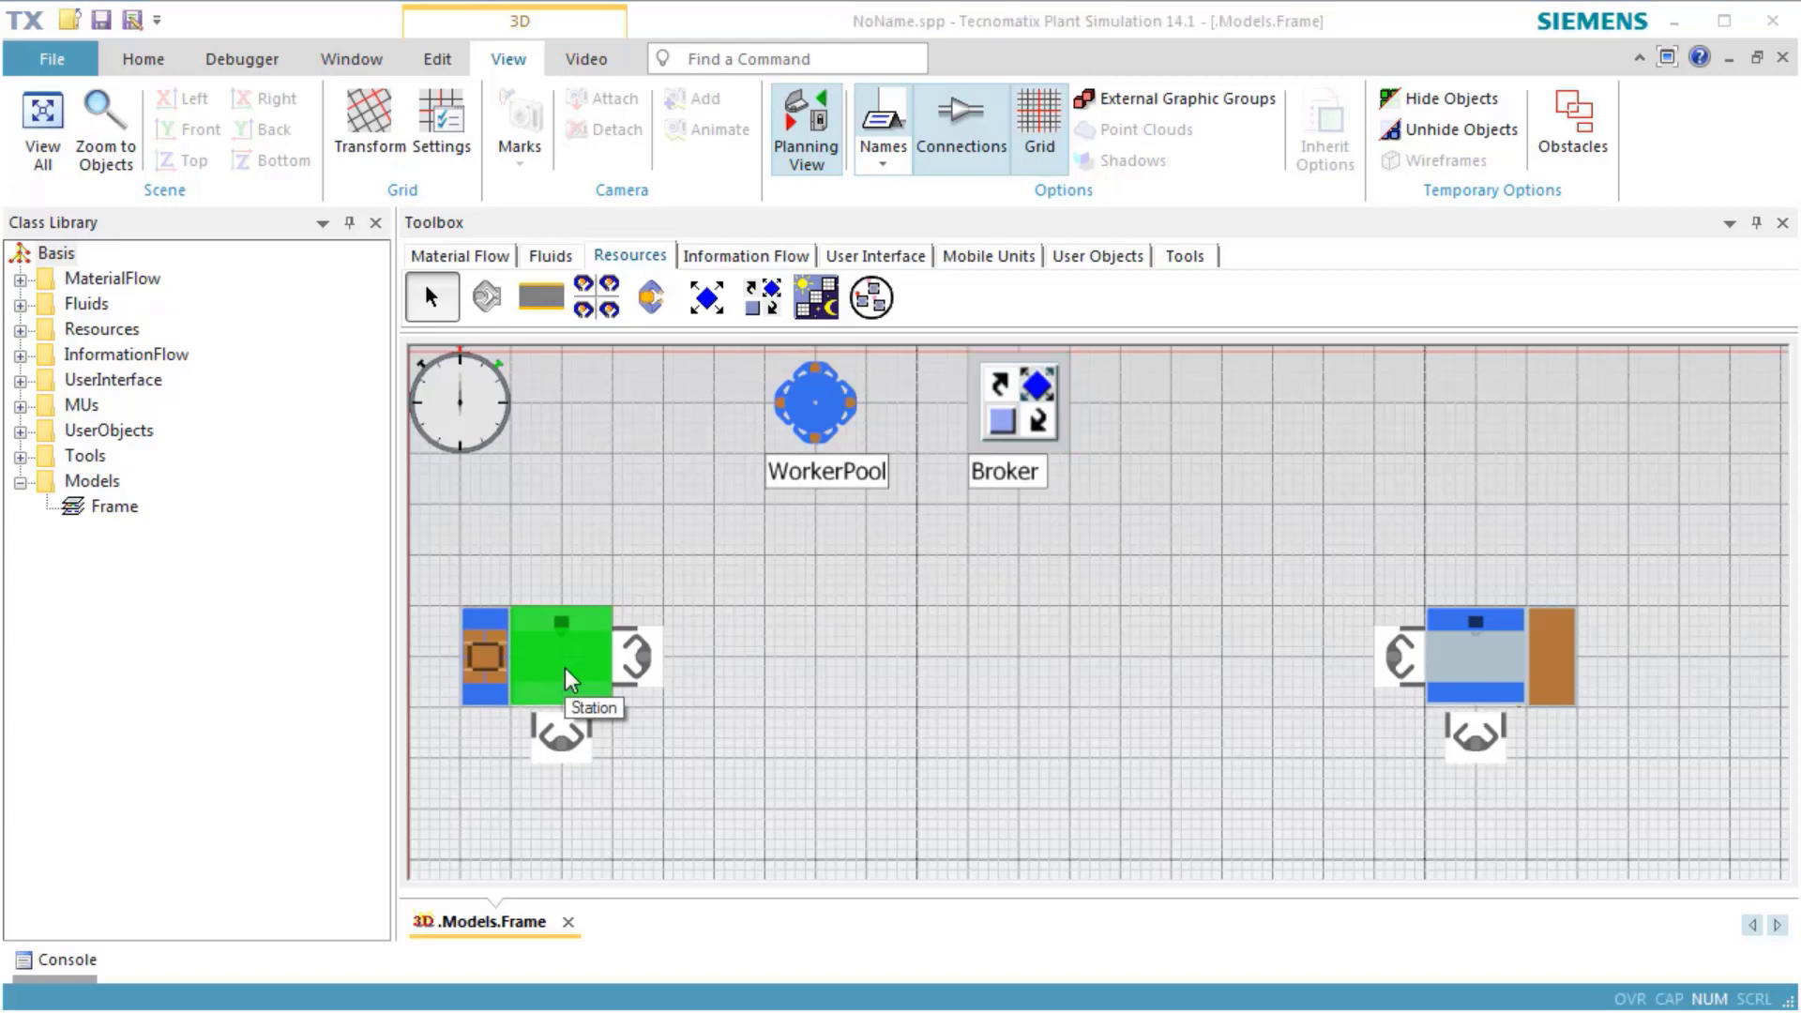
pyautogui.click(1002, 413)
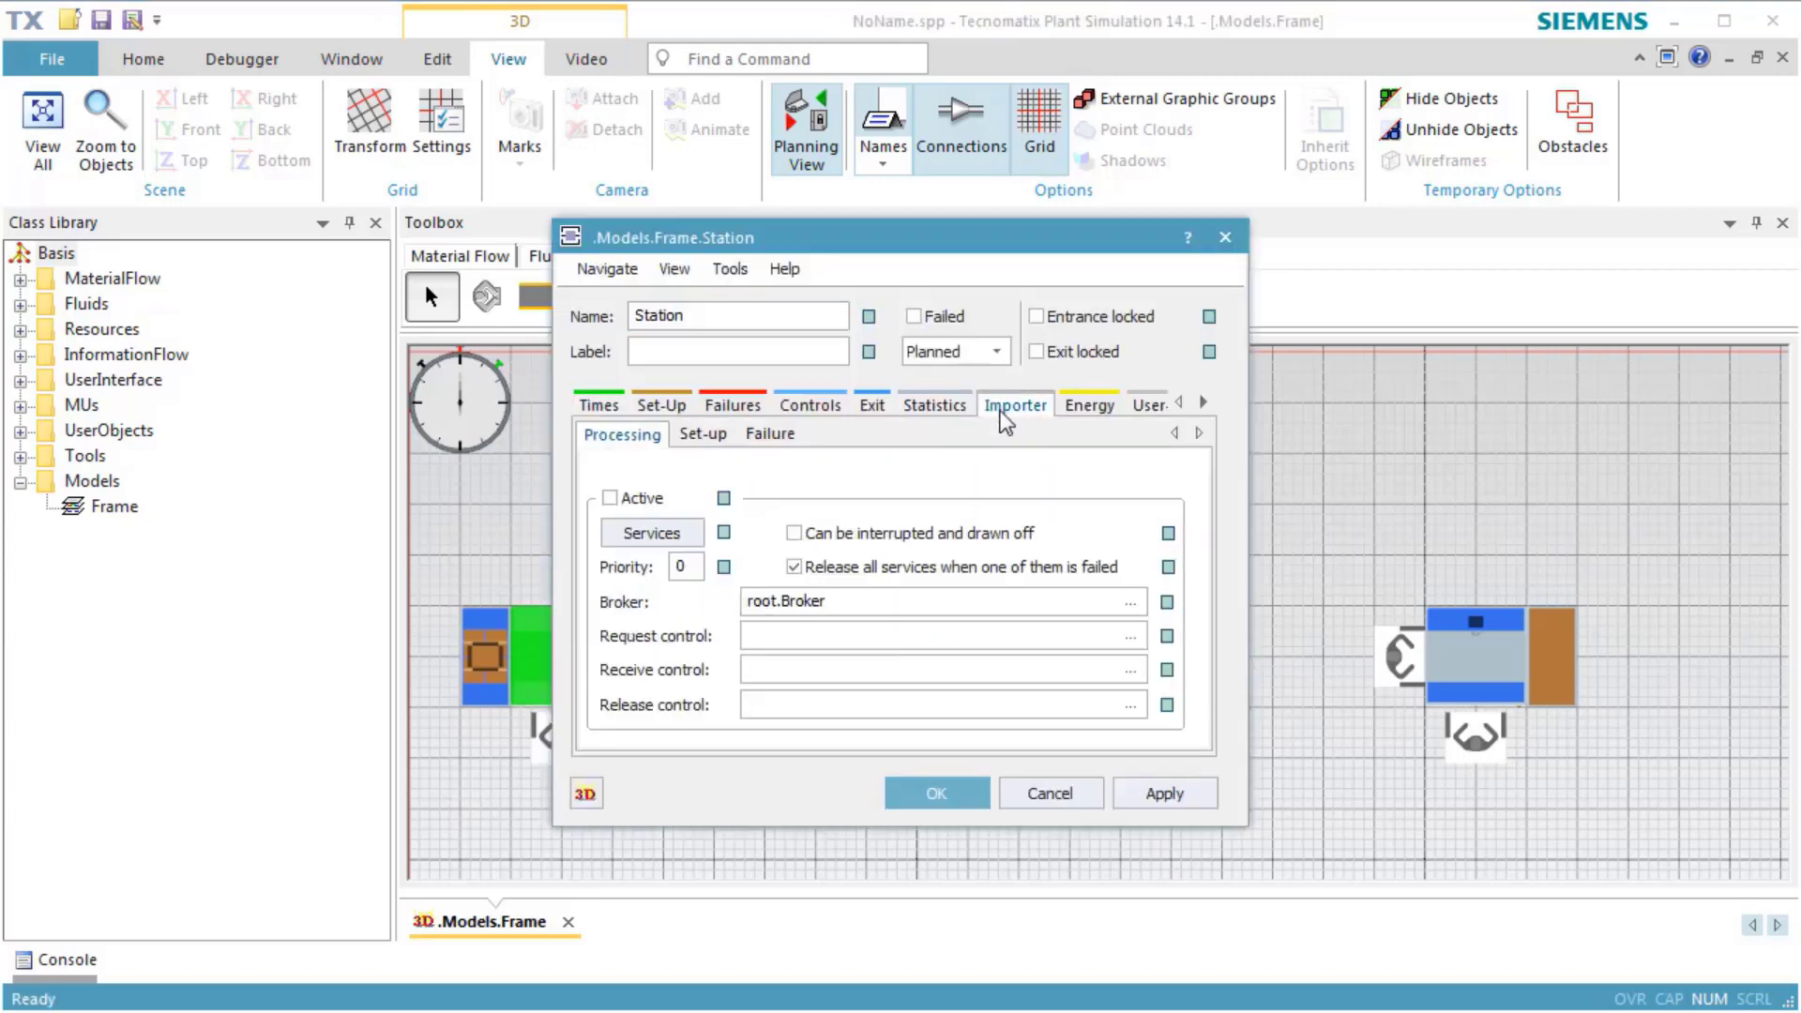
pyautogui.click(652, 504)
pyautogui.click(871, 409)
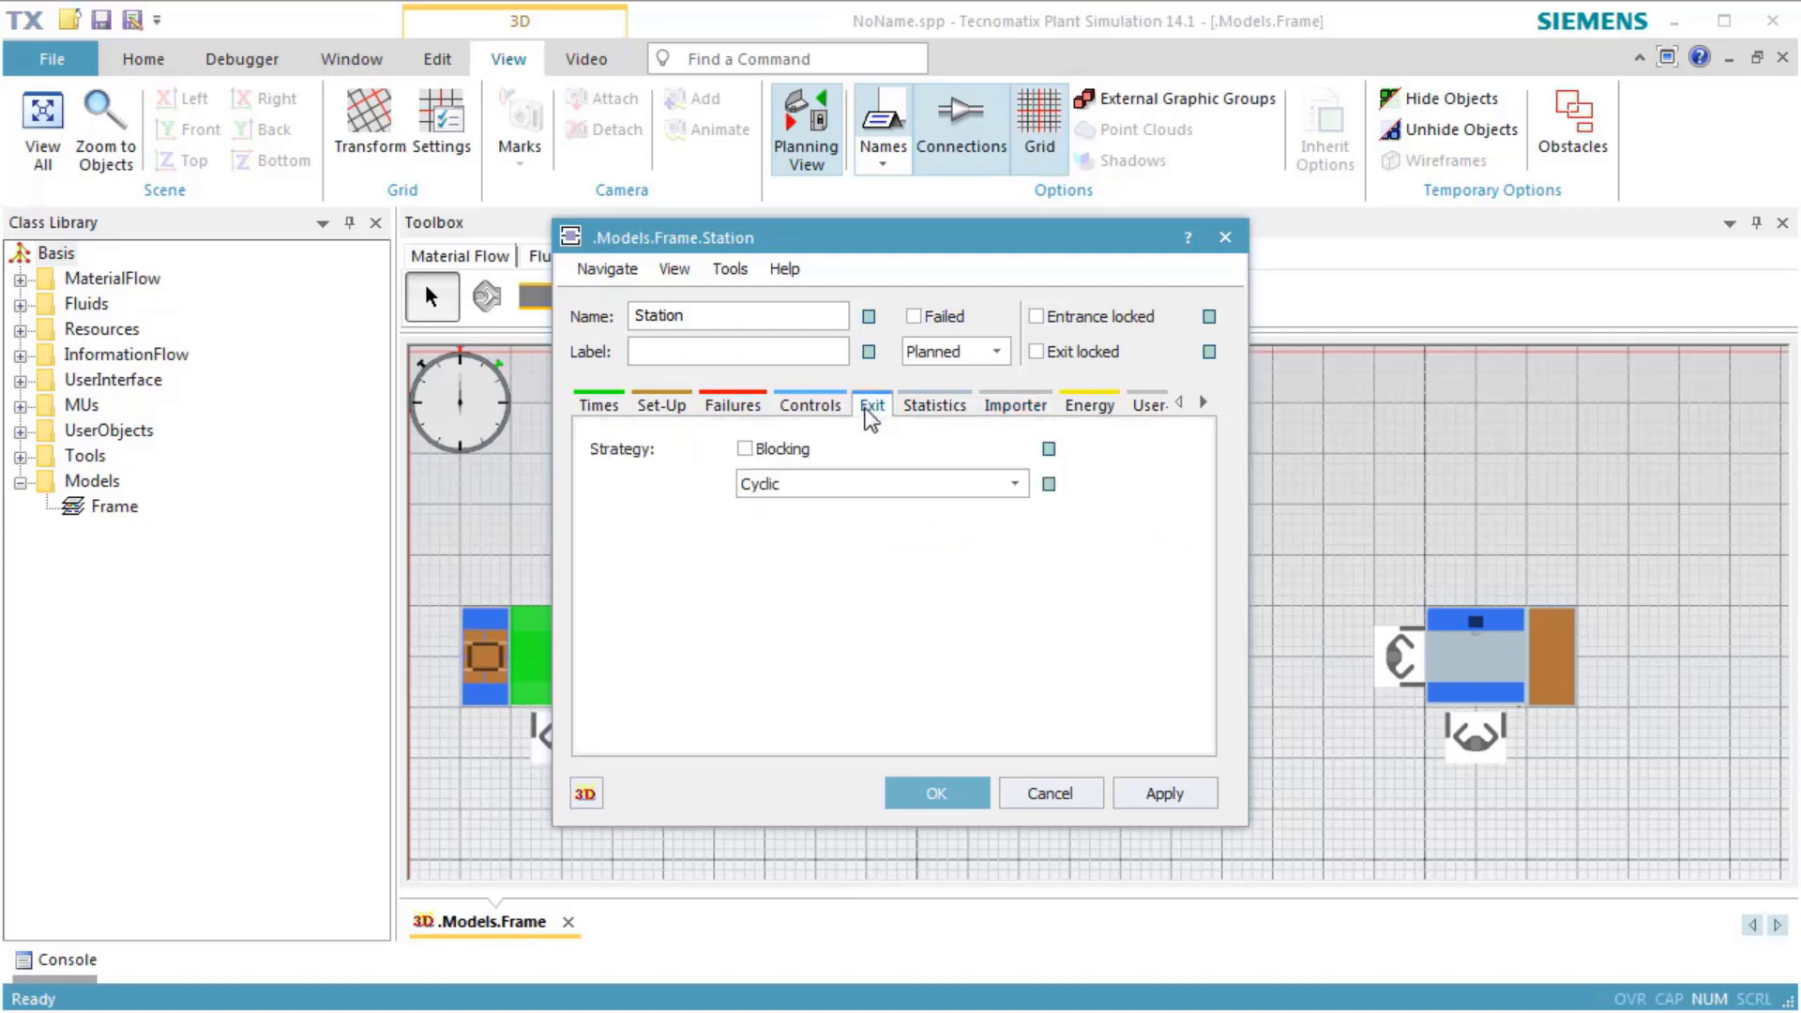
pyautogui.click(805, 484)
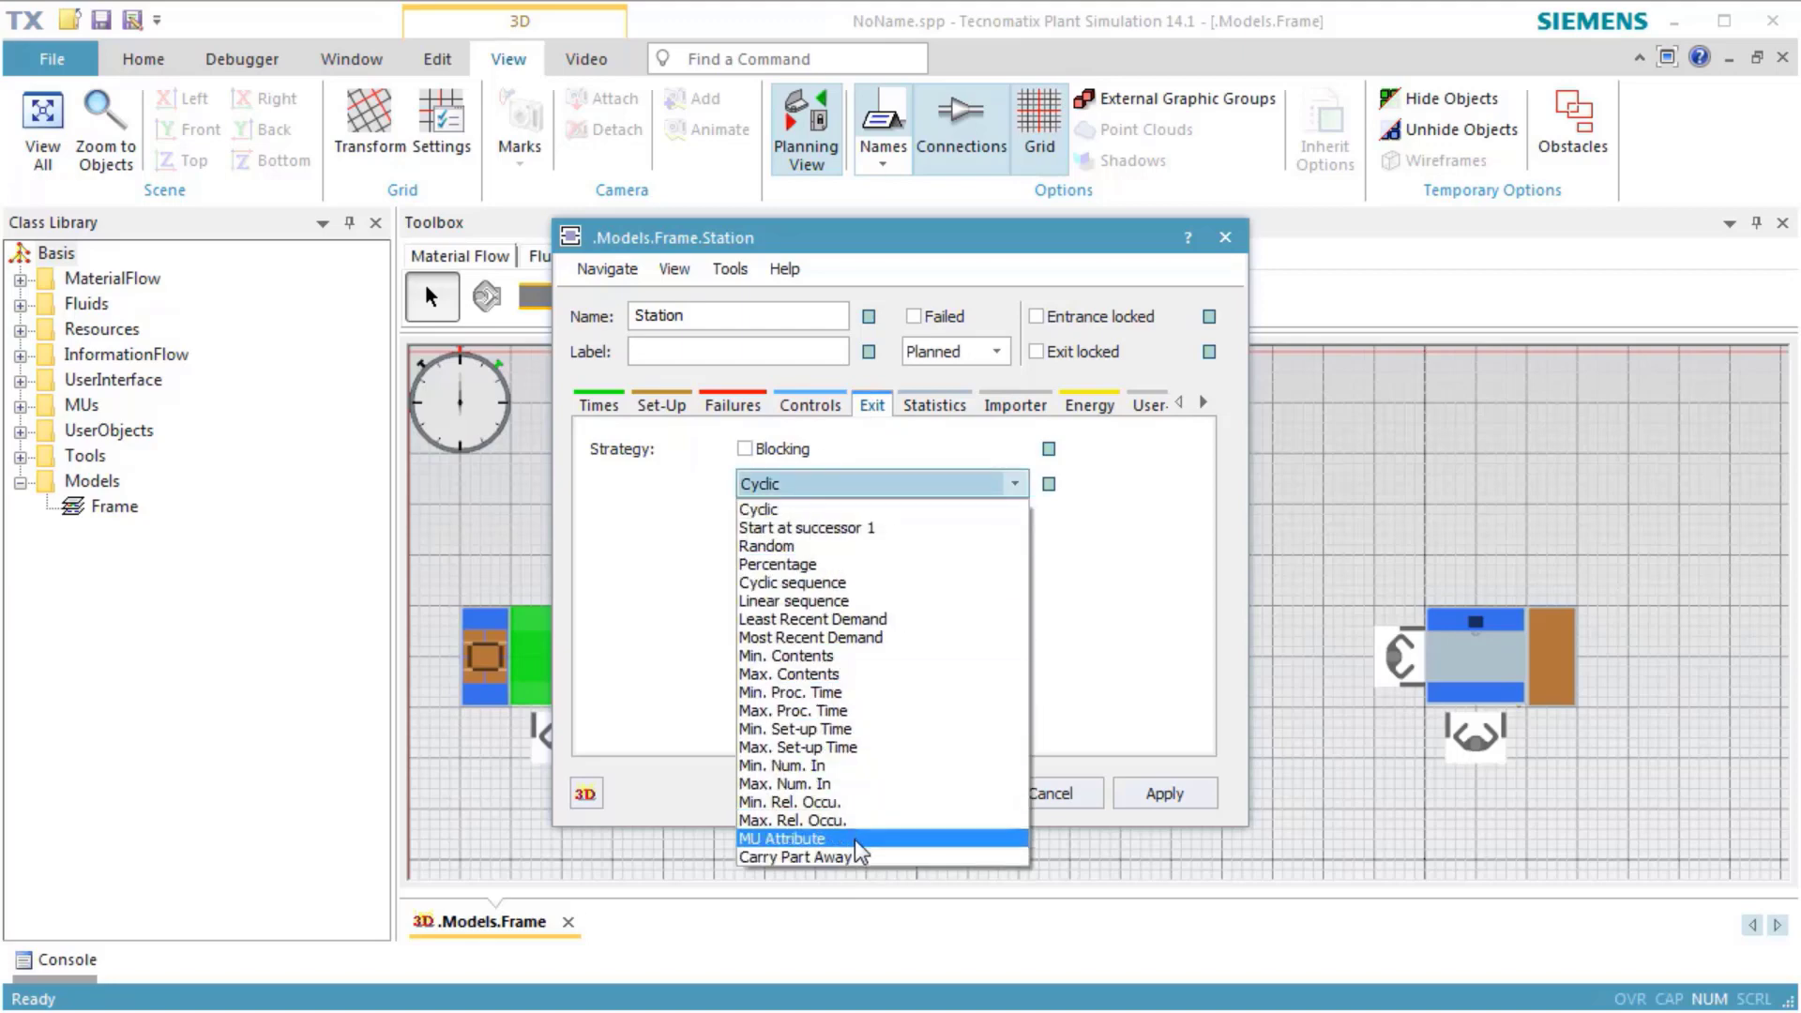
pyautogui.click(854, 855)
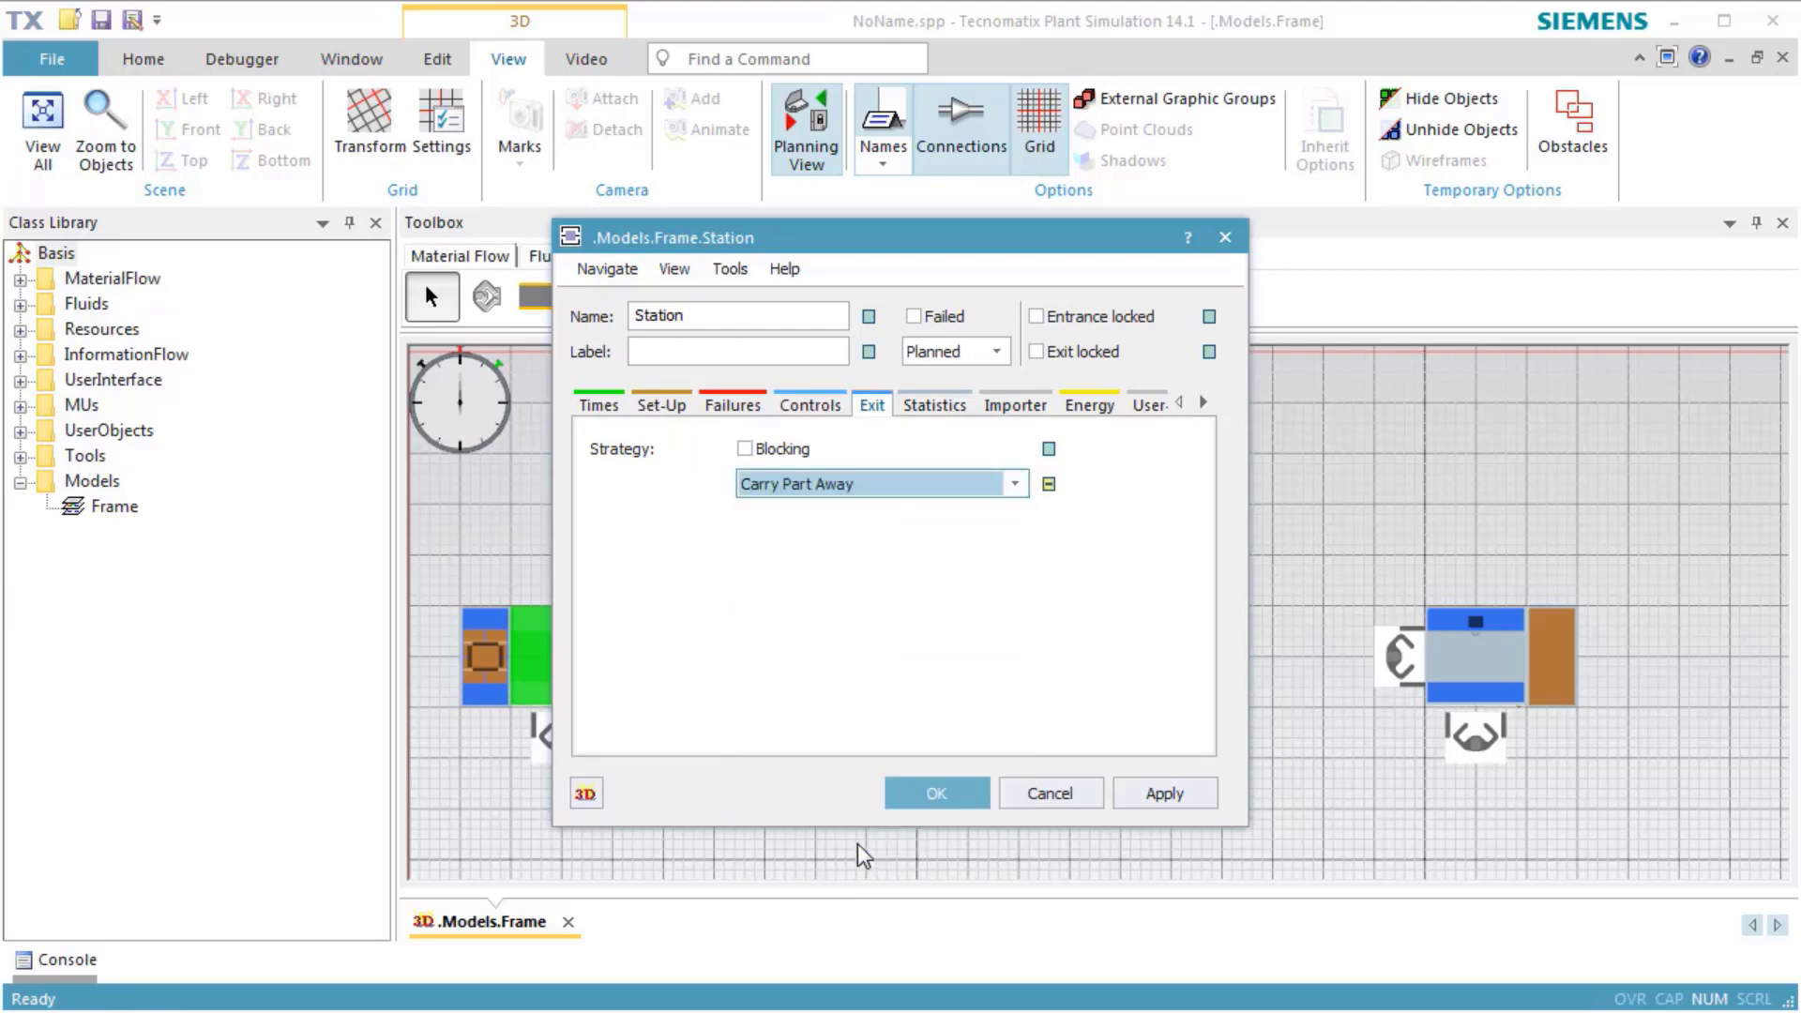
pyautogui.click(1120, 794)
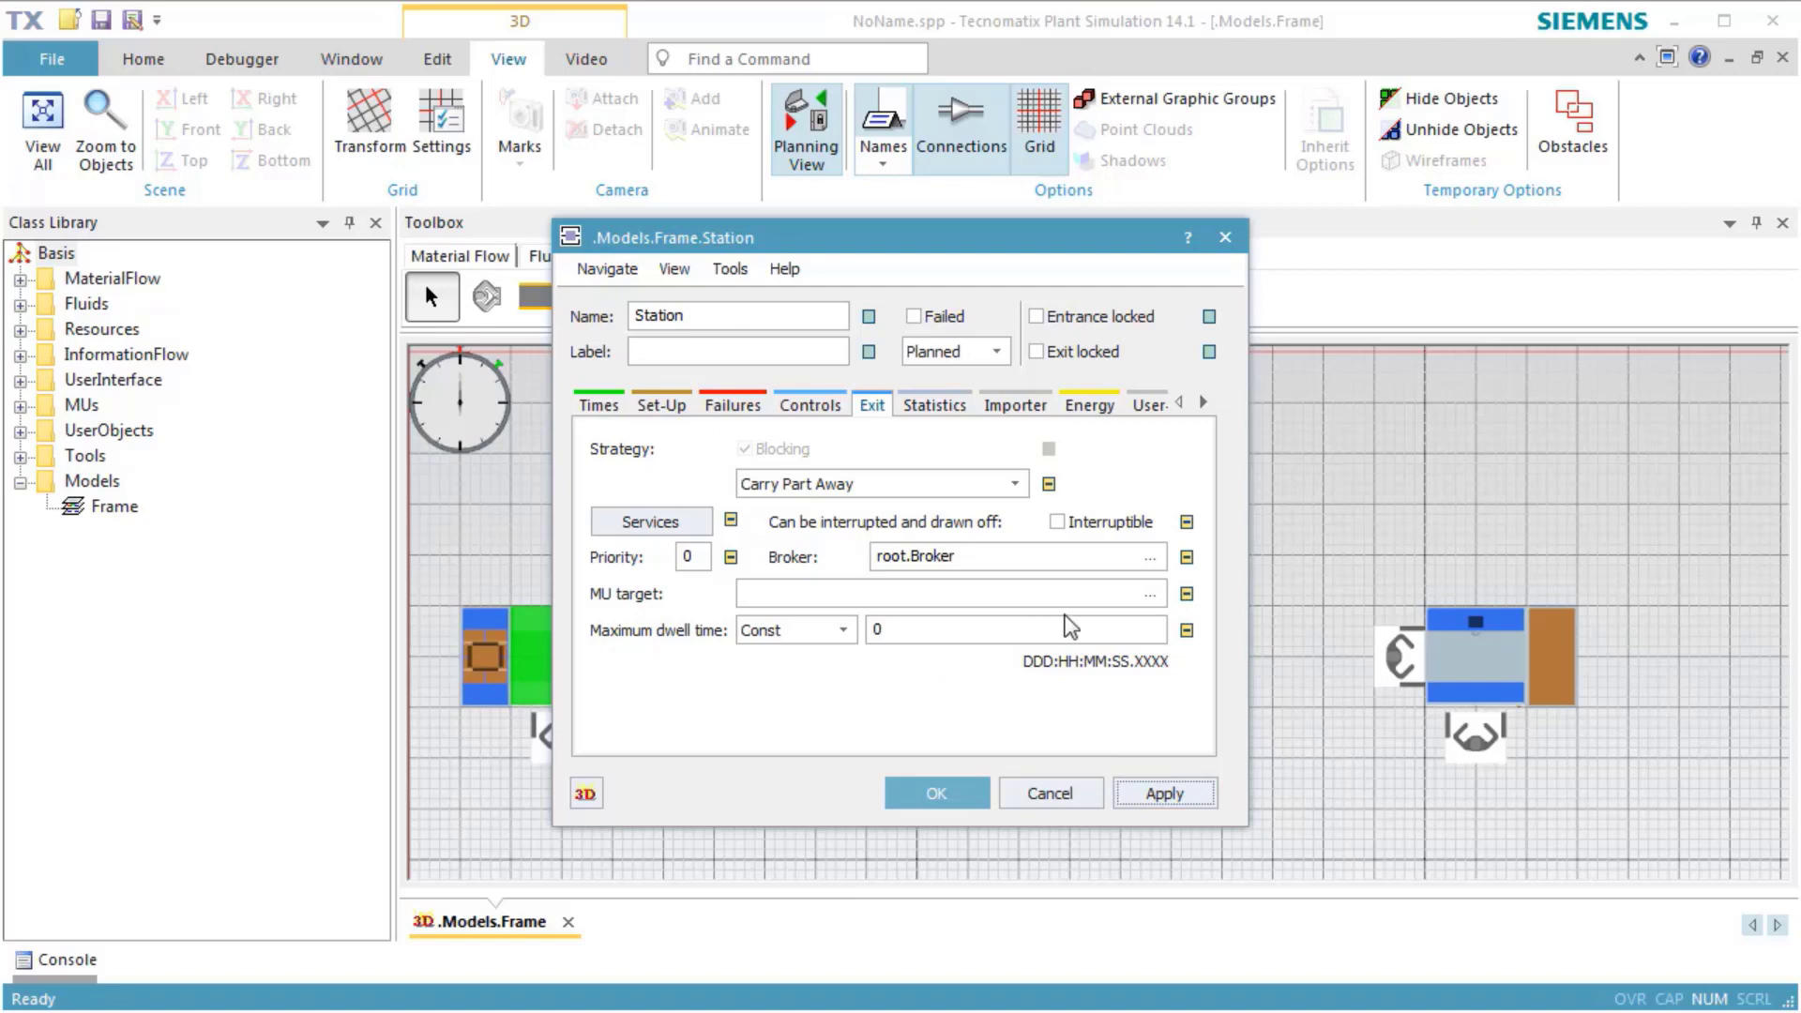
# - Set Workplace2 as the Station's MU target and close the Station dialog
pyautogui.click(1148, 598)
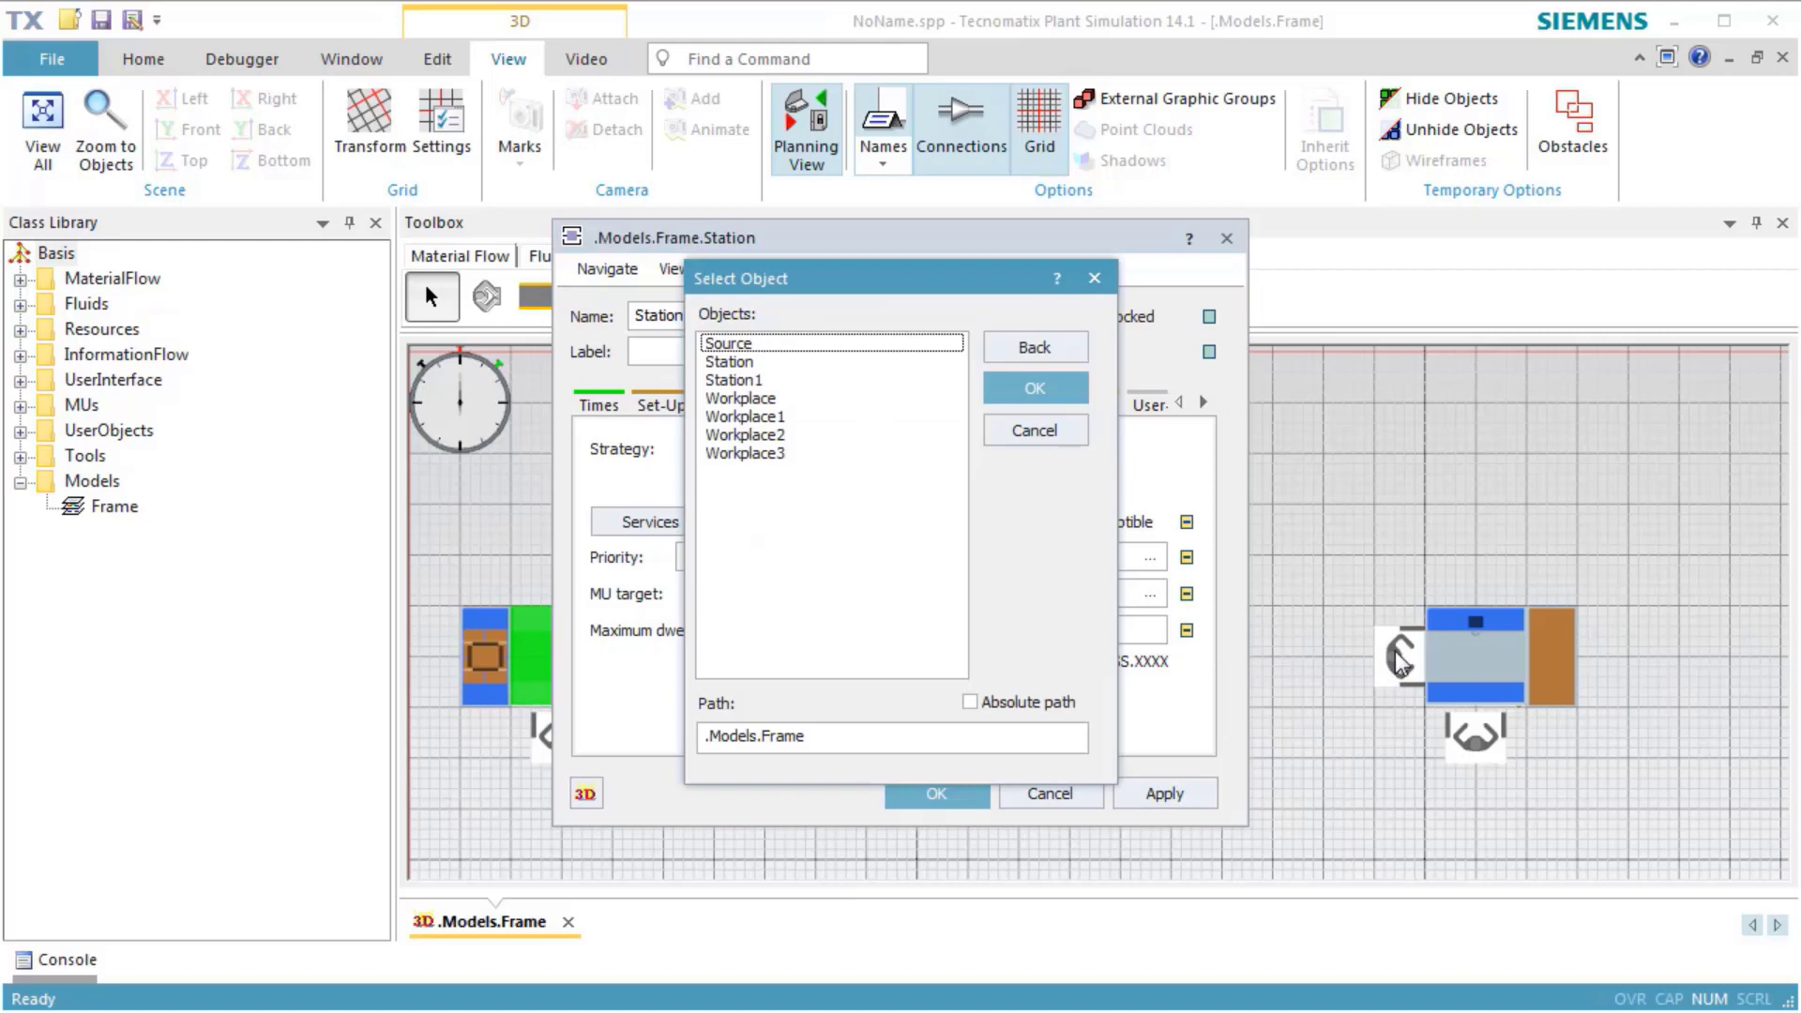
pyautogui.click(812, 434)
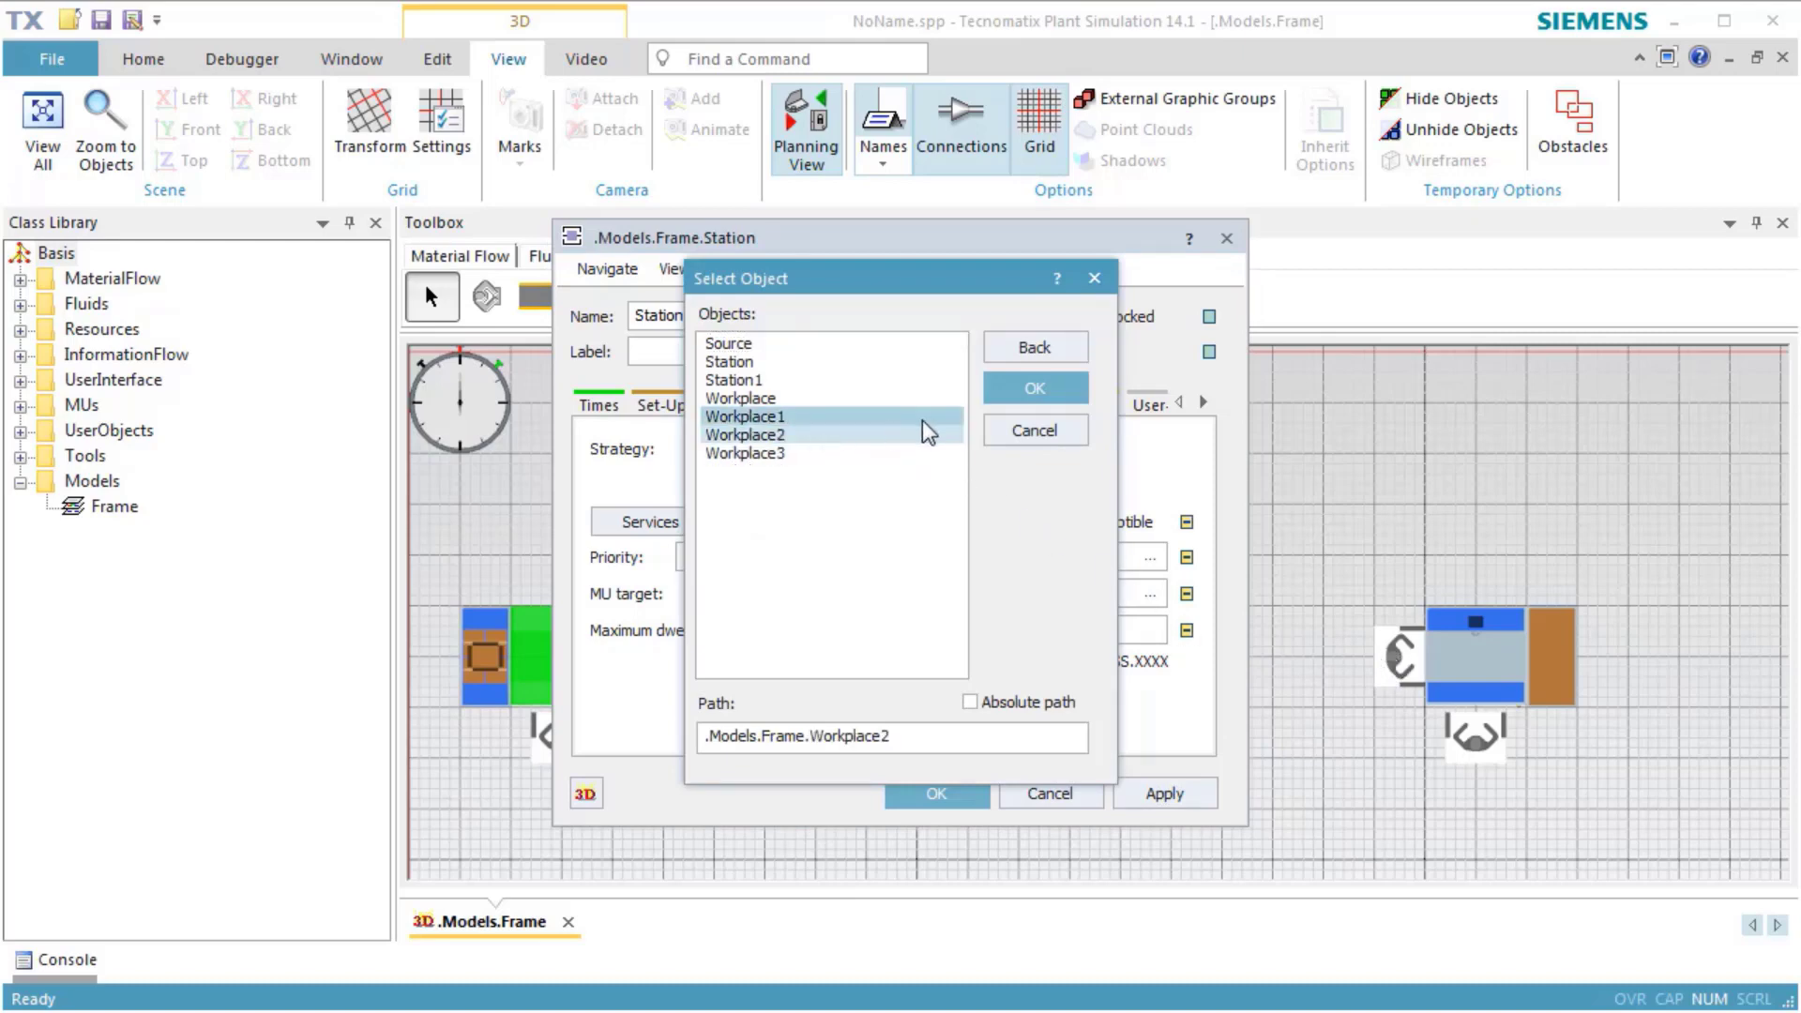
pyautogui.click(999, 396)
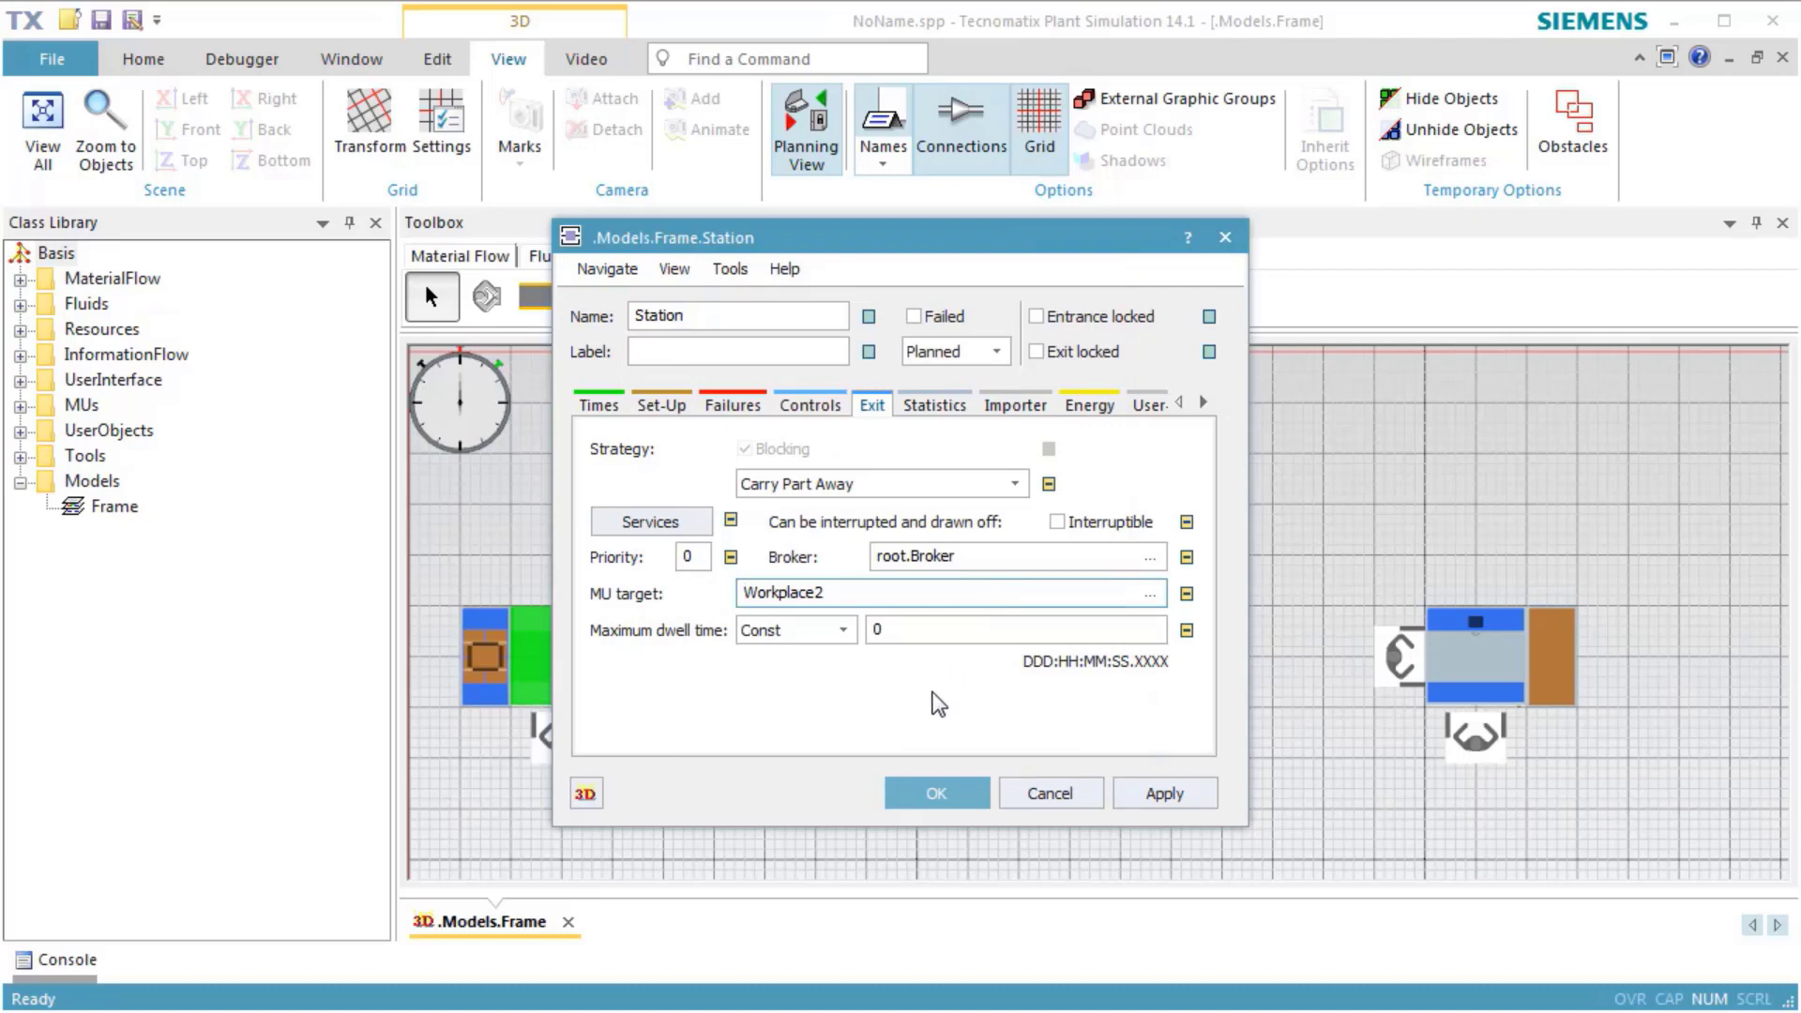
pyautogui.click(937, 796)
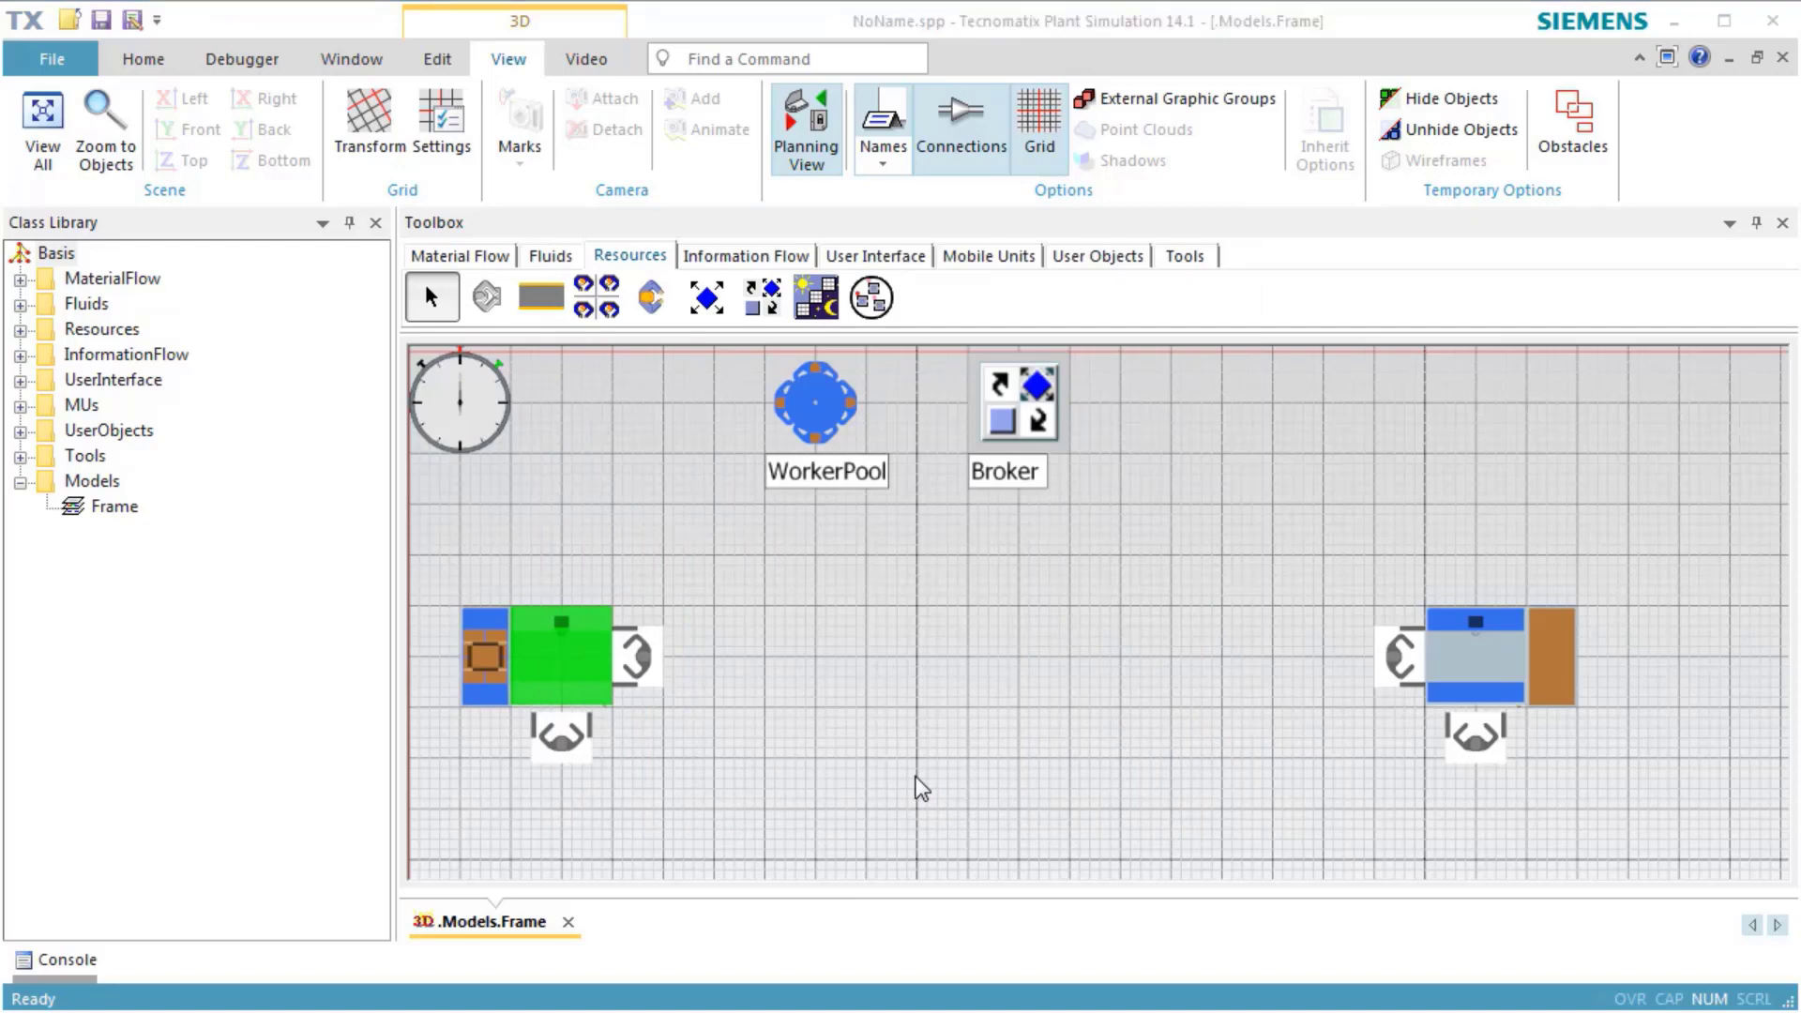
# - Activate Station1's importer and close its settings
pyautogui.click(1477, 652)
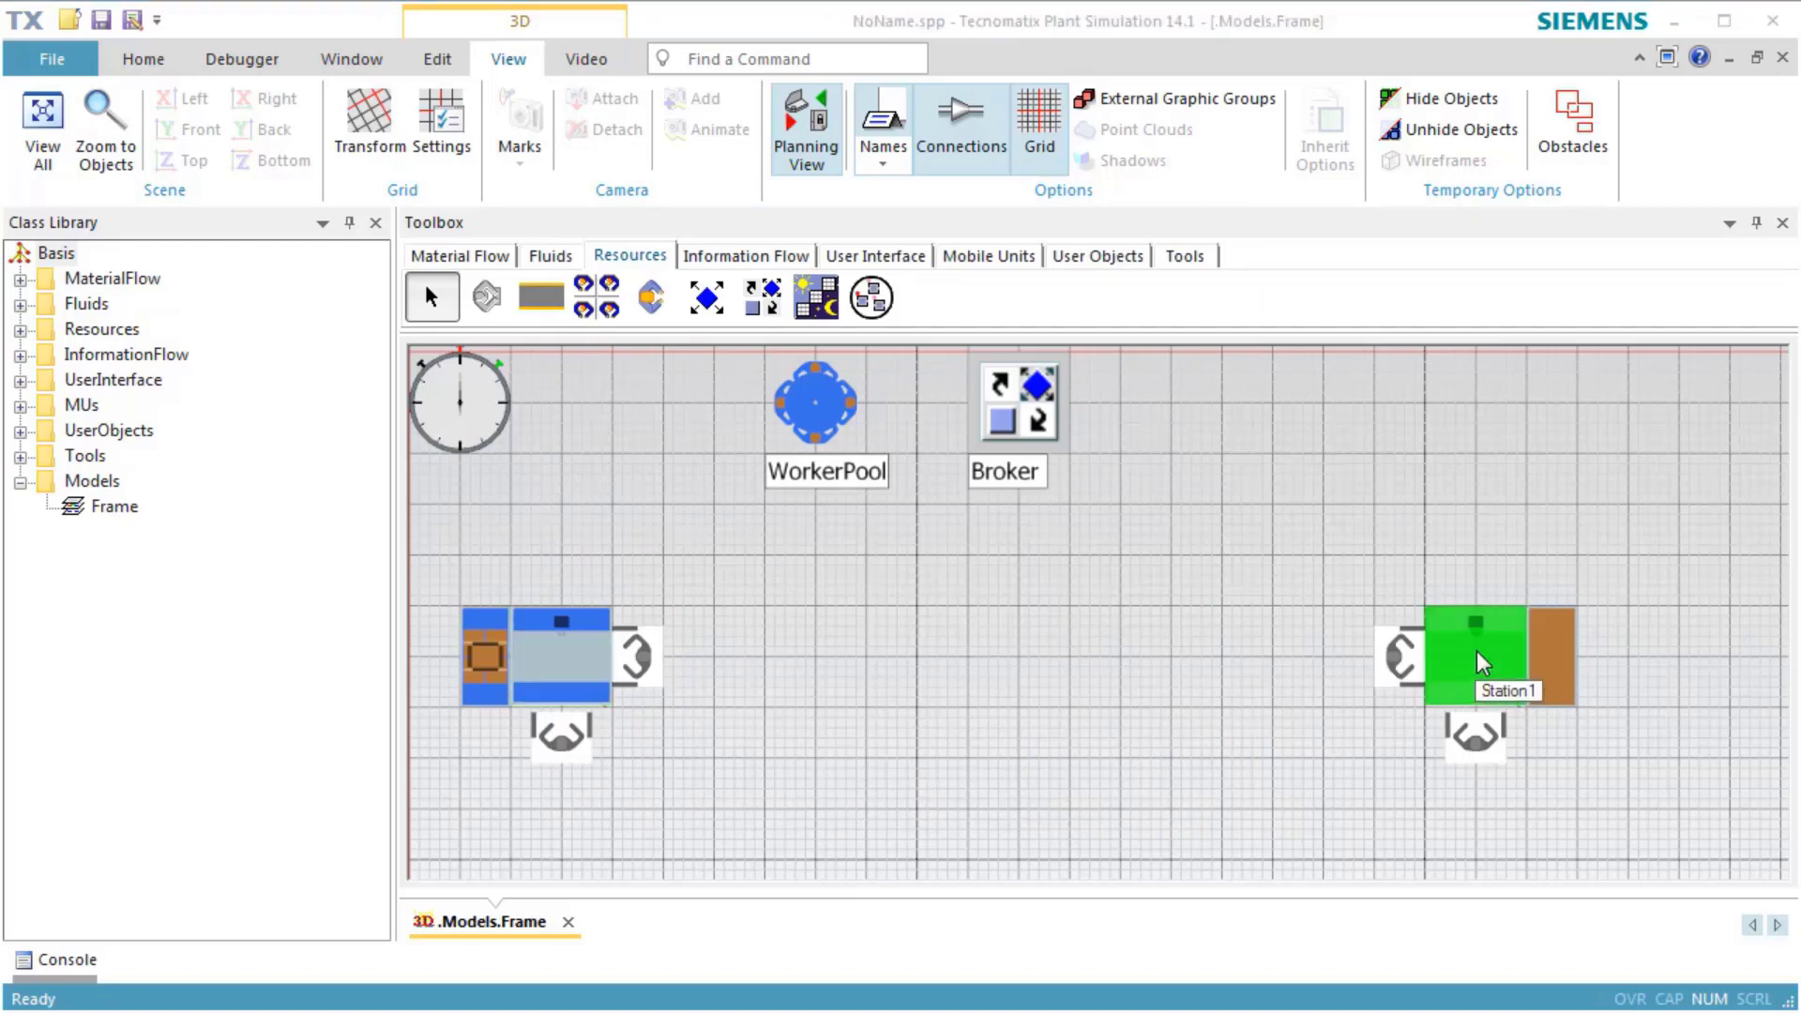
pyautogui.doubleClick(1476, 651)
pyautogui.click(1023, 406)
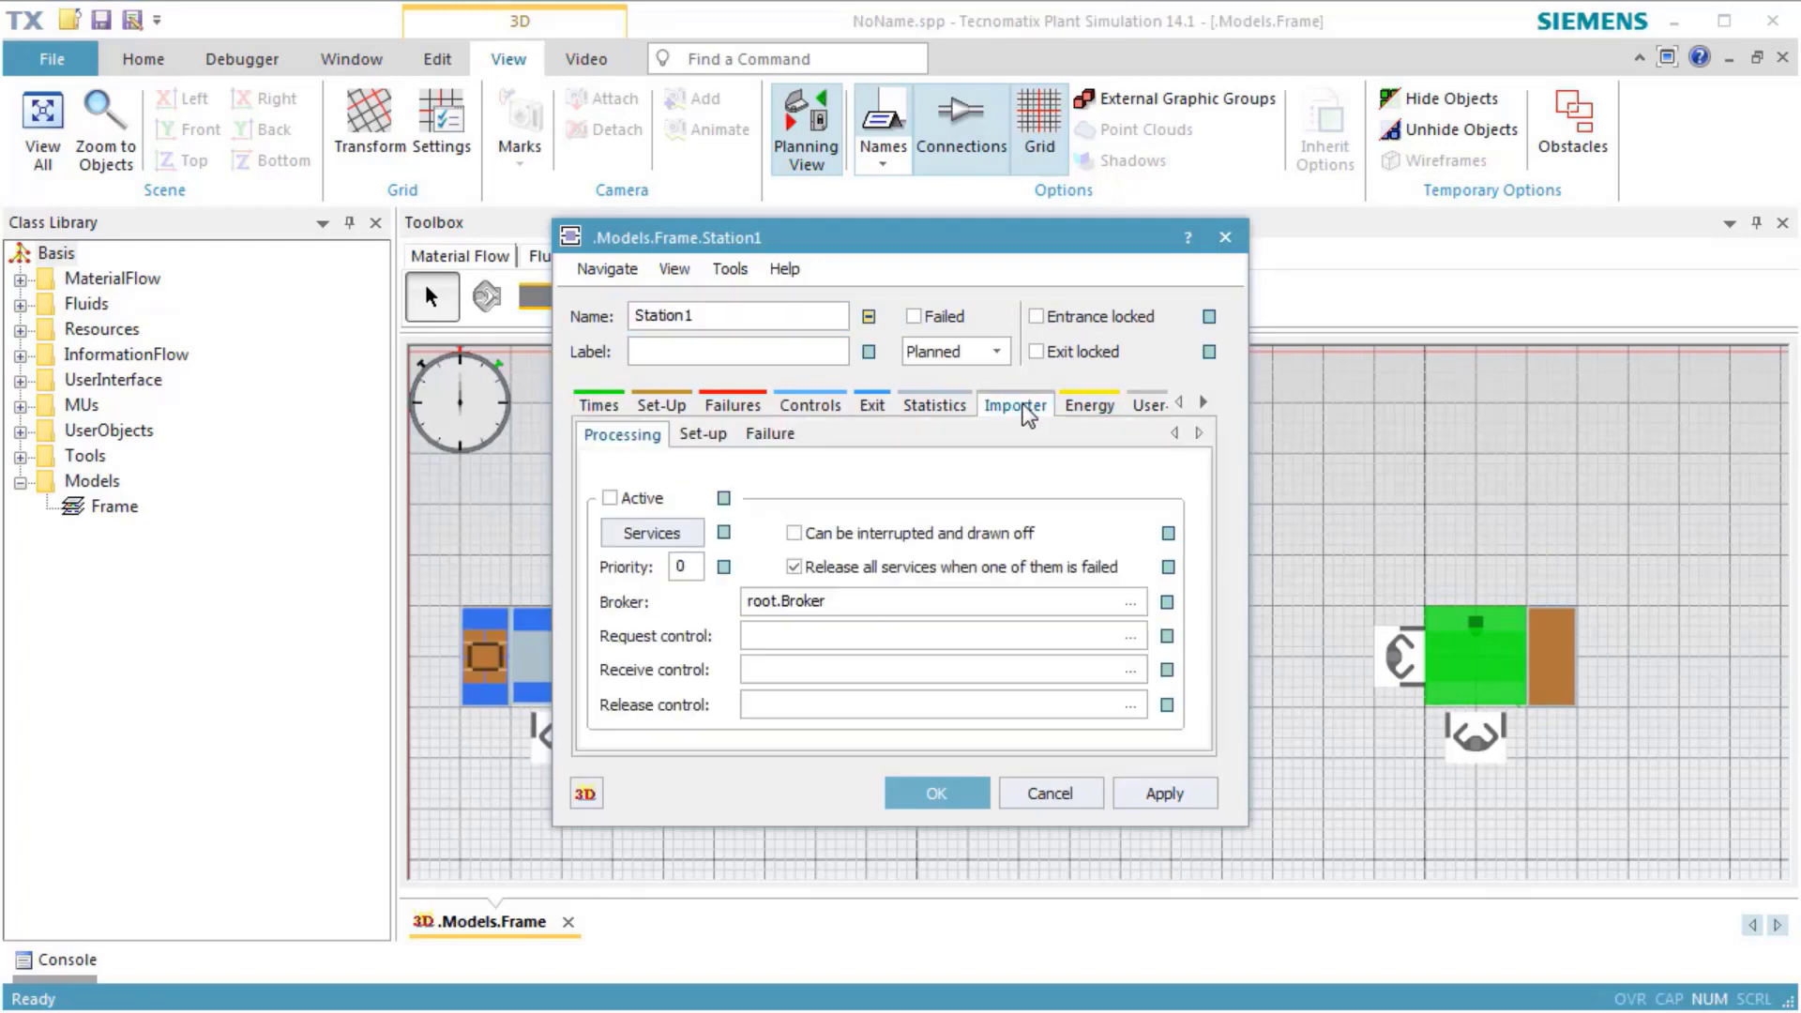
pyautogui.click(640, 503)
pyautogui.click(913, 795)
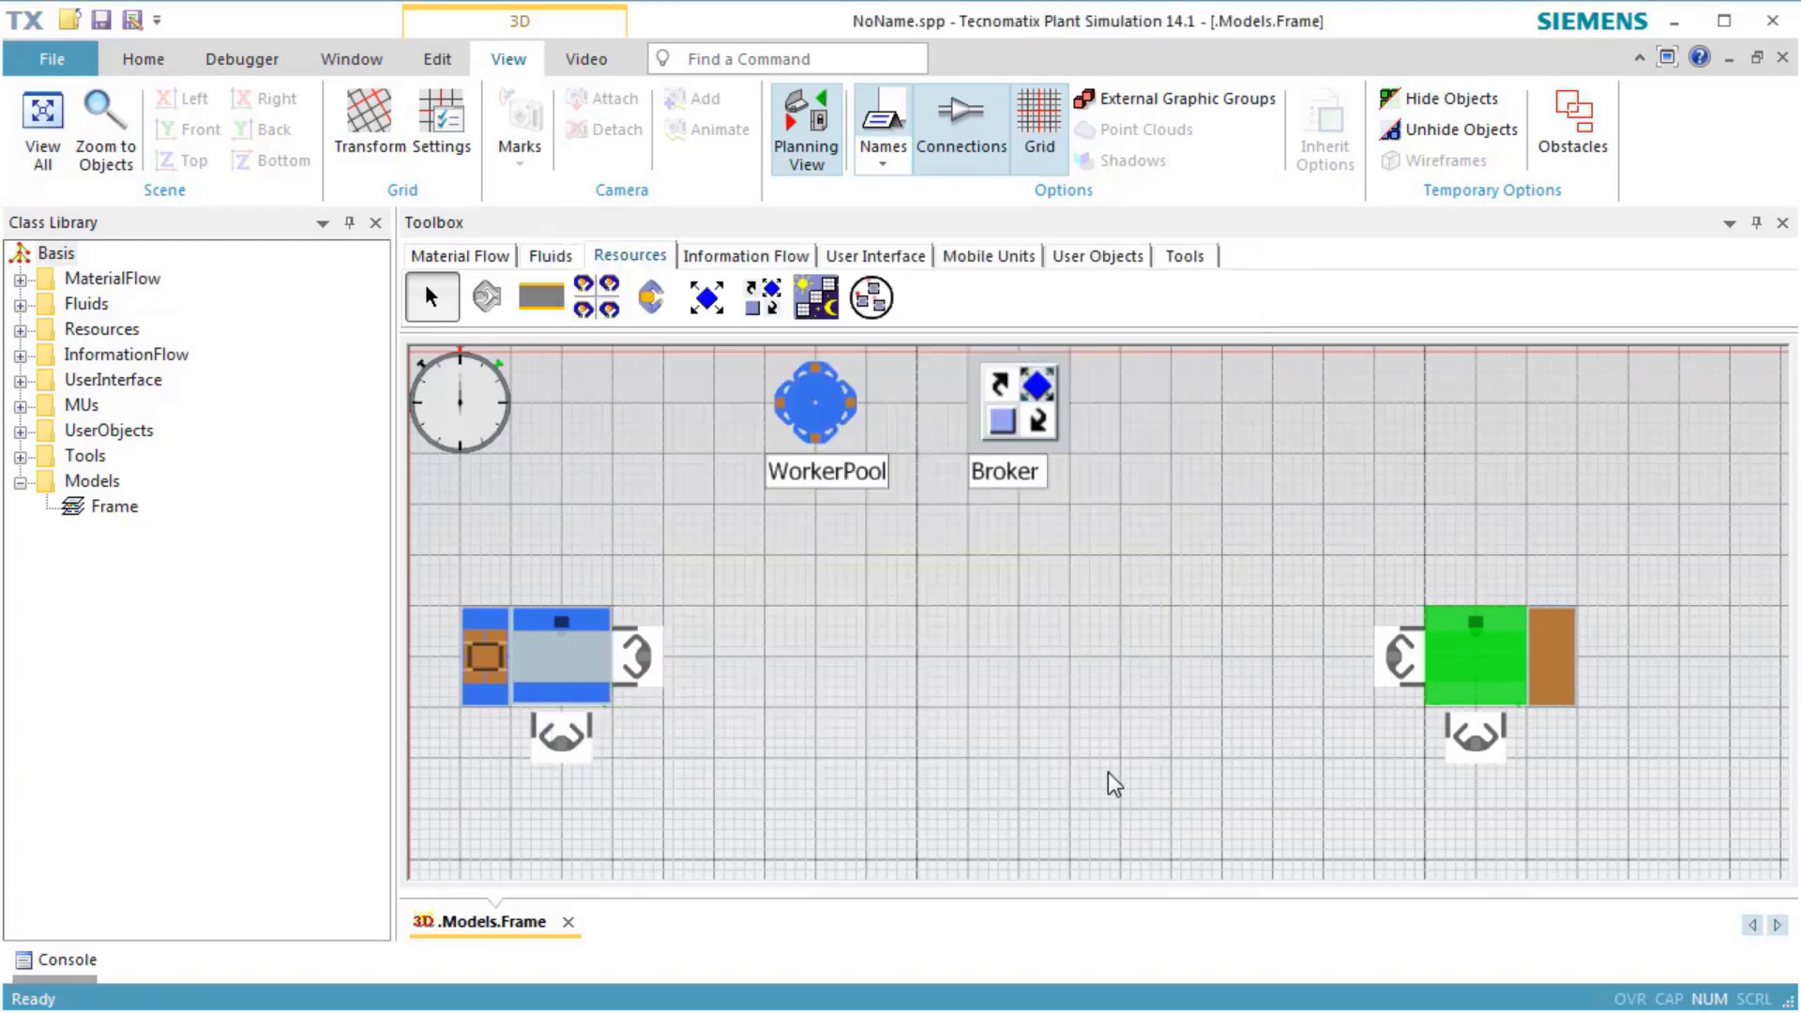
pyautogui.rightClick(1020, 621)
# - Reset the simulation, initialize it from the EventController, and view the line in 3D
pyautogui.click(1035, 575)
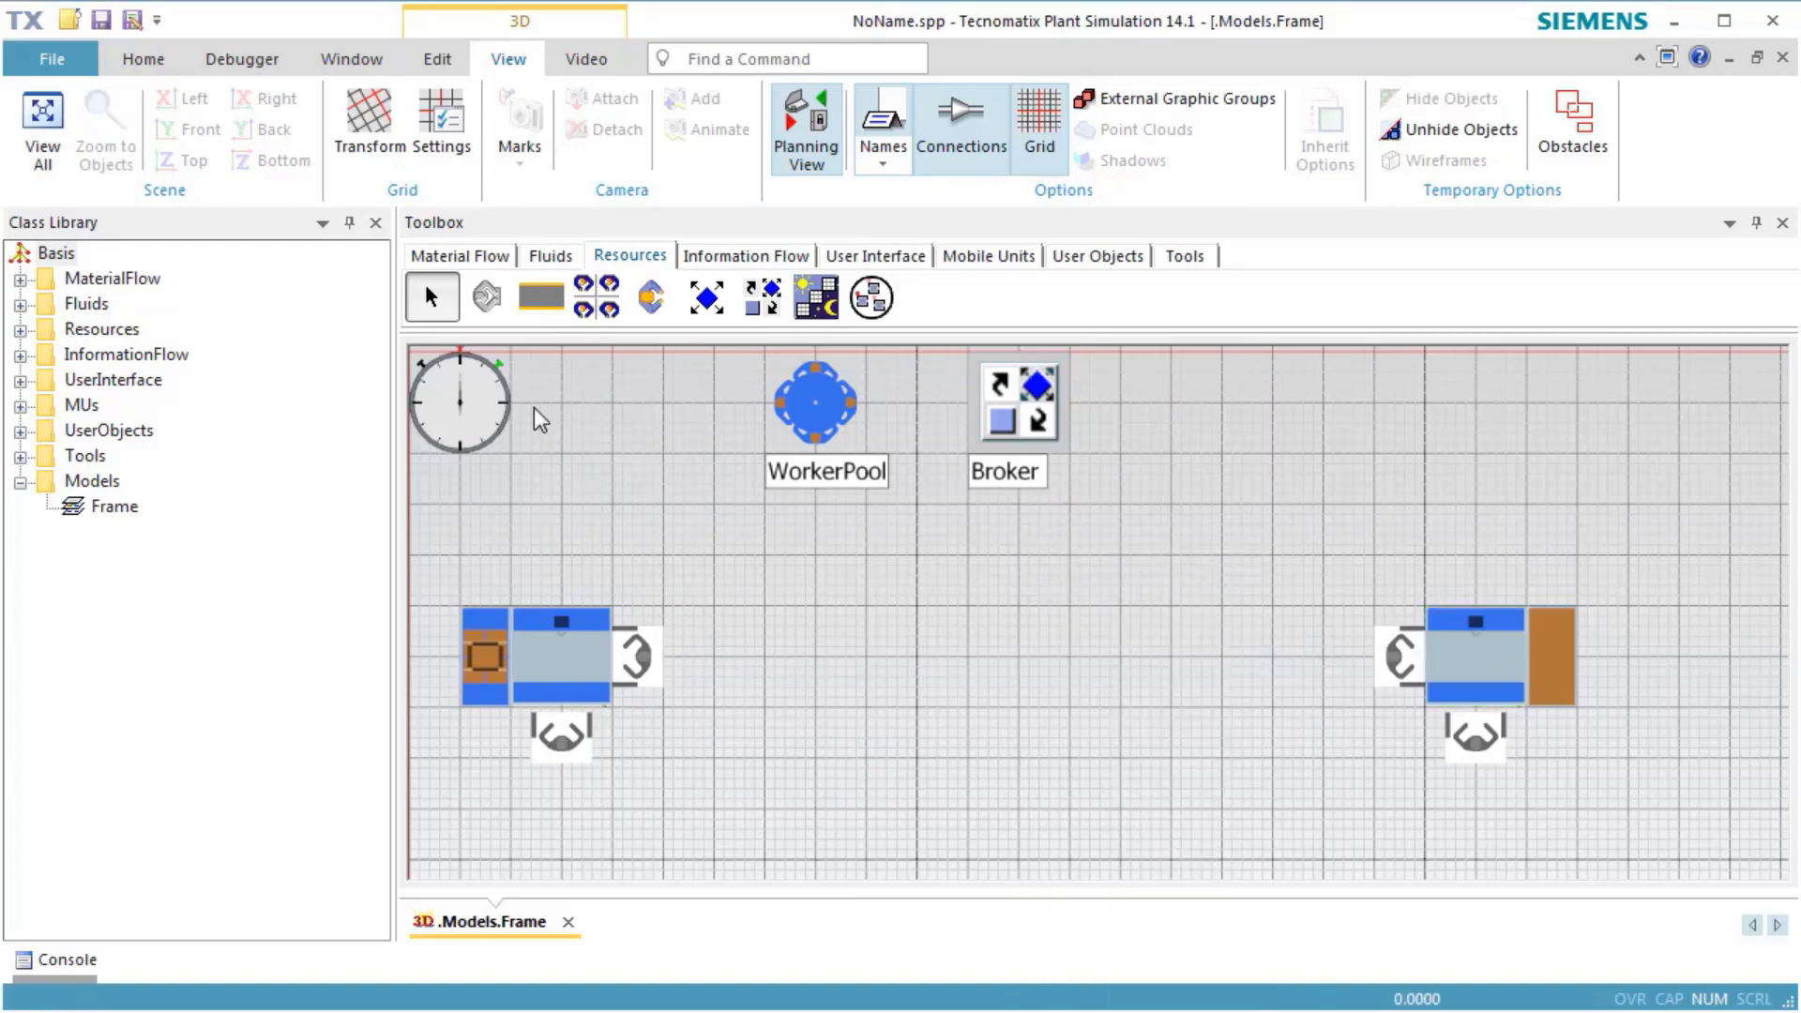
pyautogui.doubleClick(491, 409)
pyautogui.moveTo(967, 343); pyautogui.dragTo(1383, 371)
pyautogui.click(1355, 532)
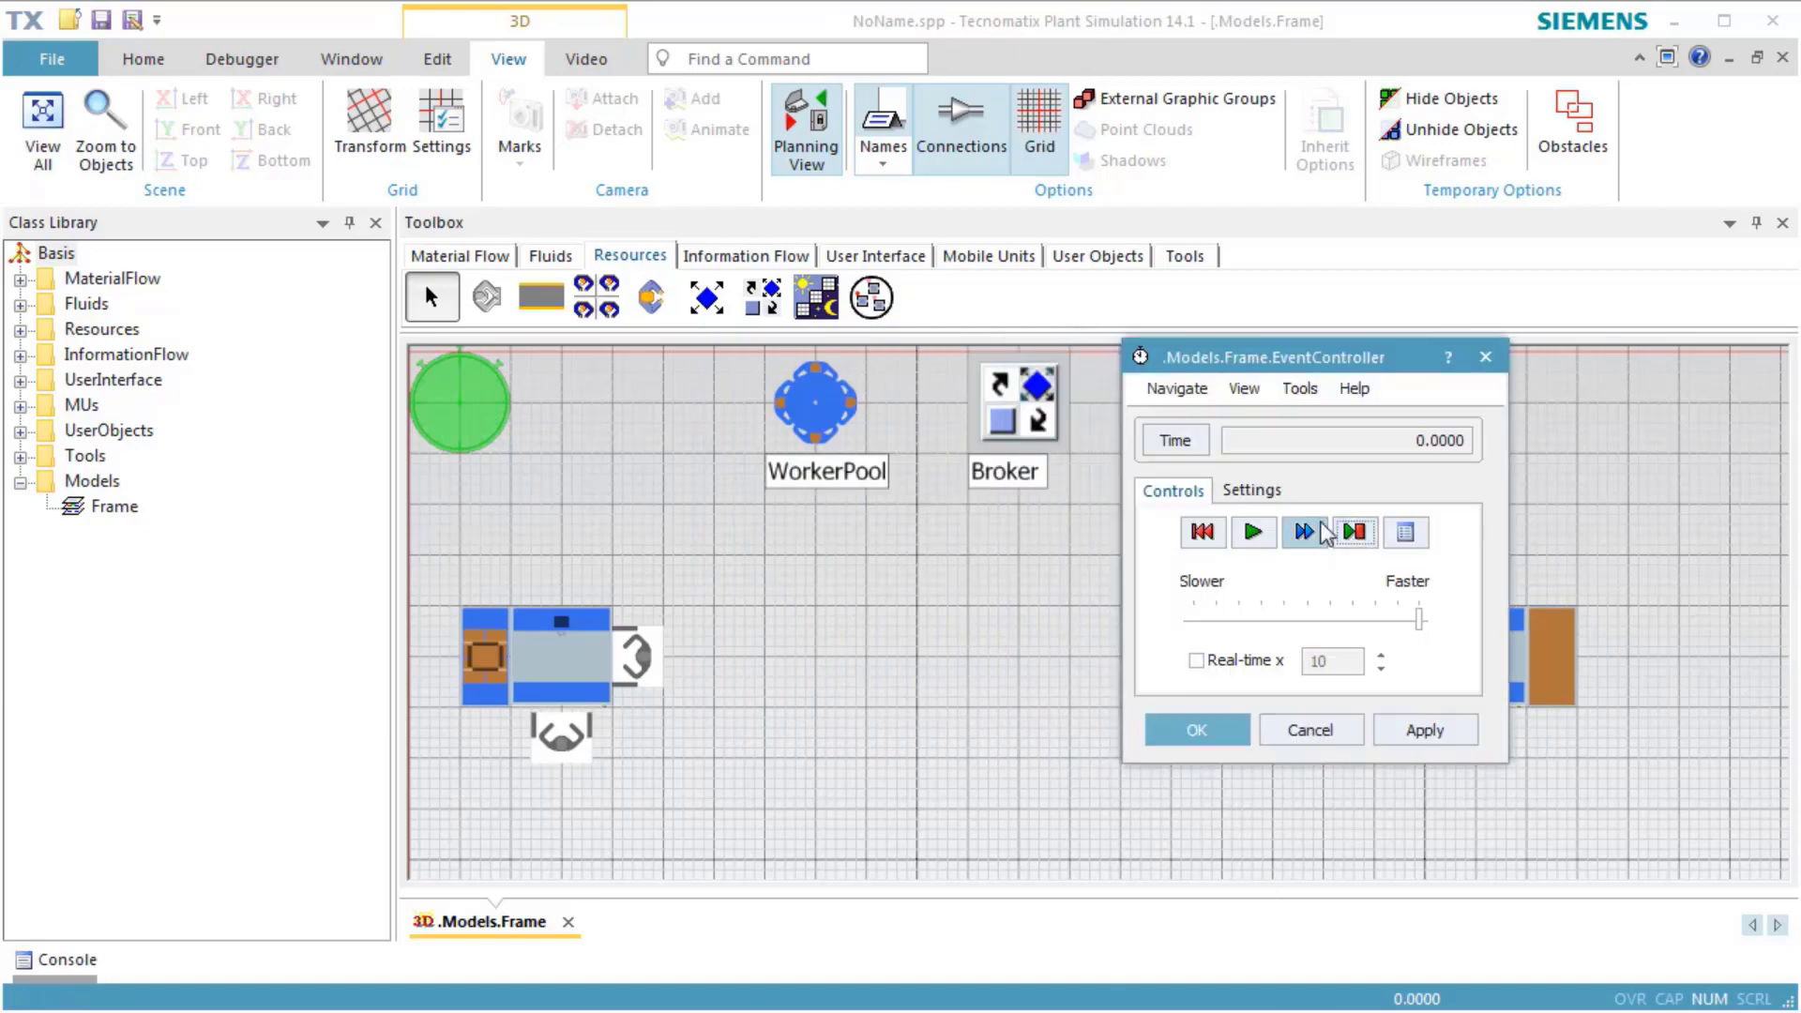
pyautogui.click(808, 155)
pyautogui.moveTo(947, 492); pyautogui.dragTo(486, 700)
pyautogui.moveTo(881, 818); pyautogui.dragTo(844, 781)
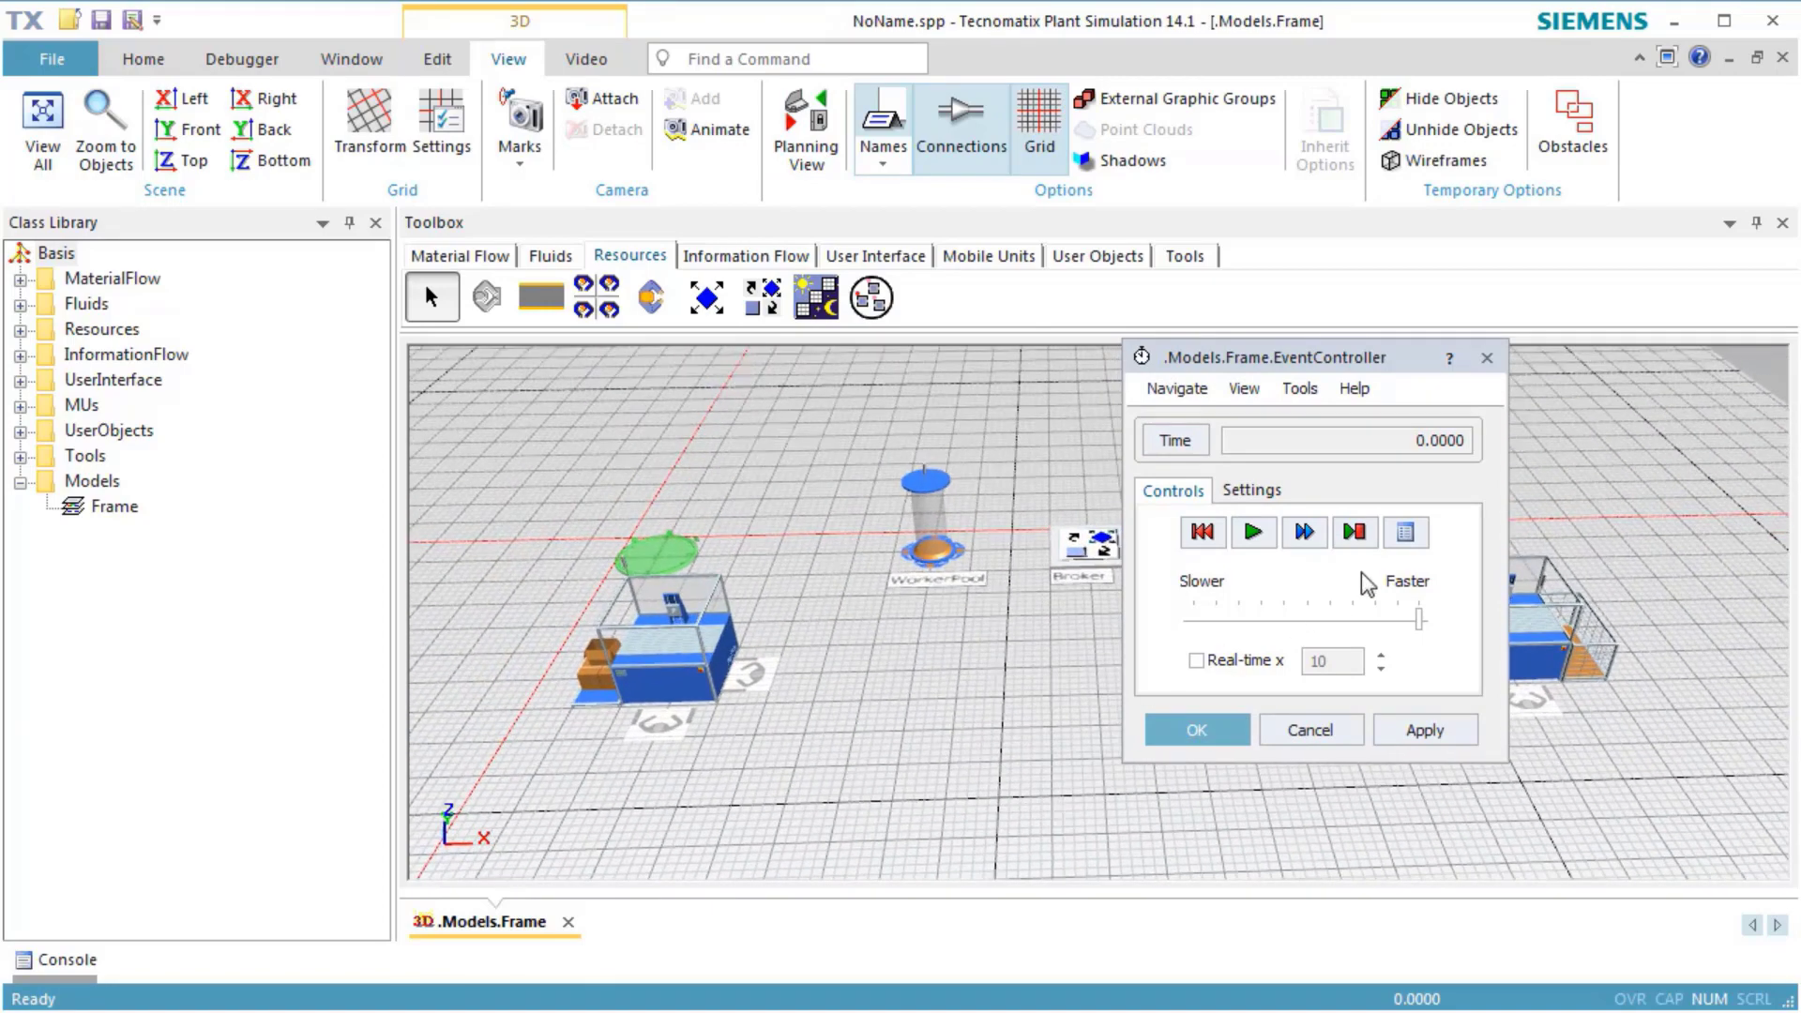
# - Step the simulation three events, then enable Real-time x10
pyautogui.click(1353, 534)
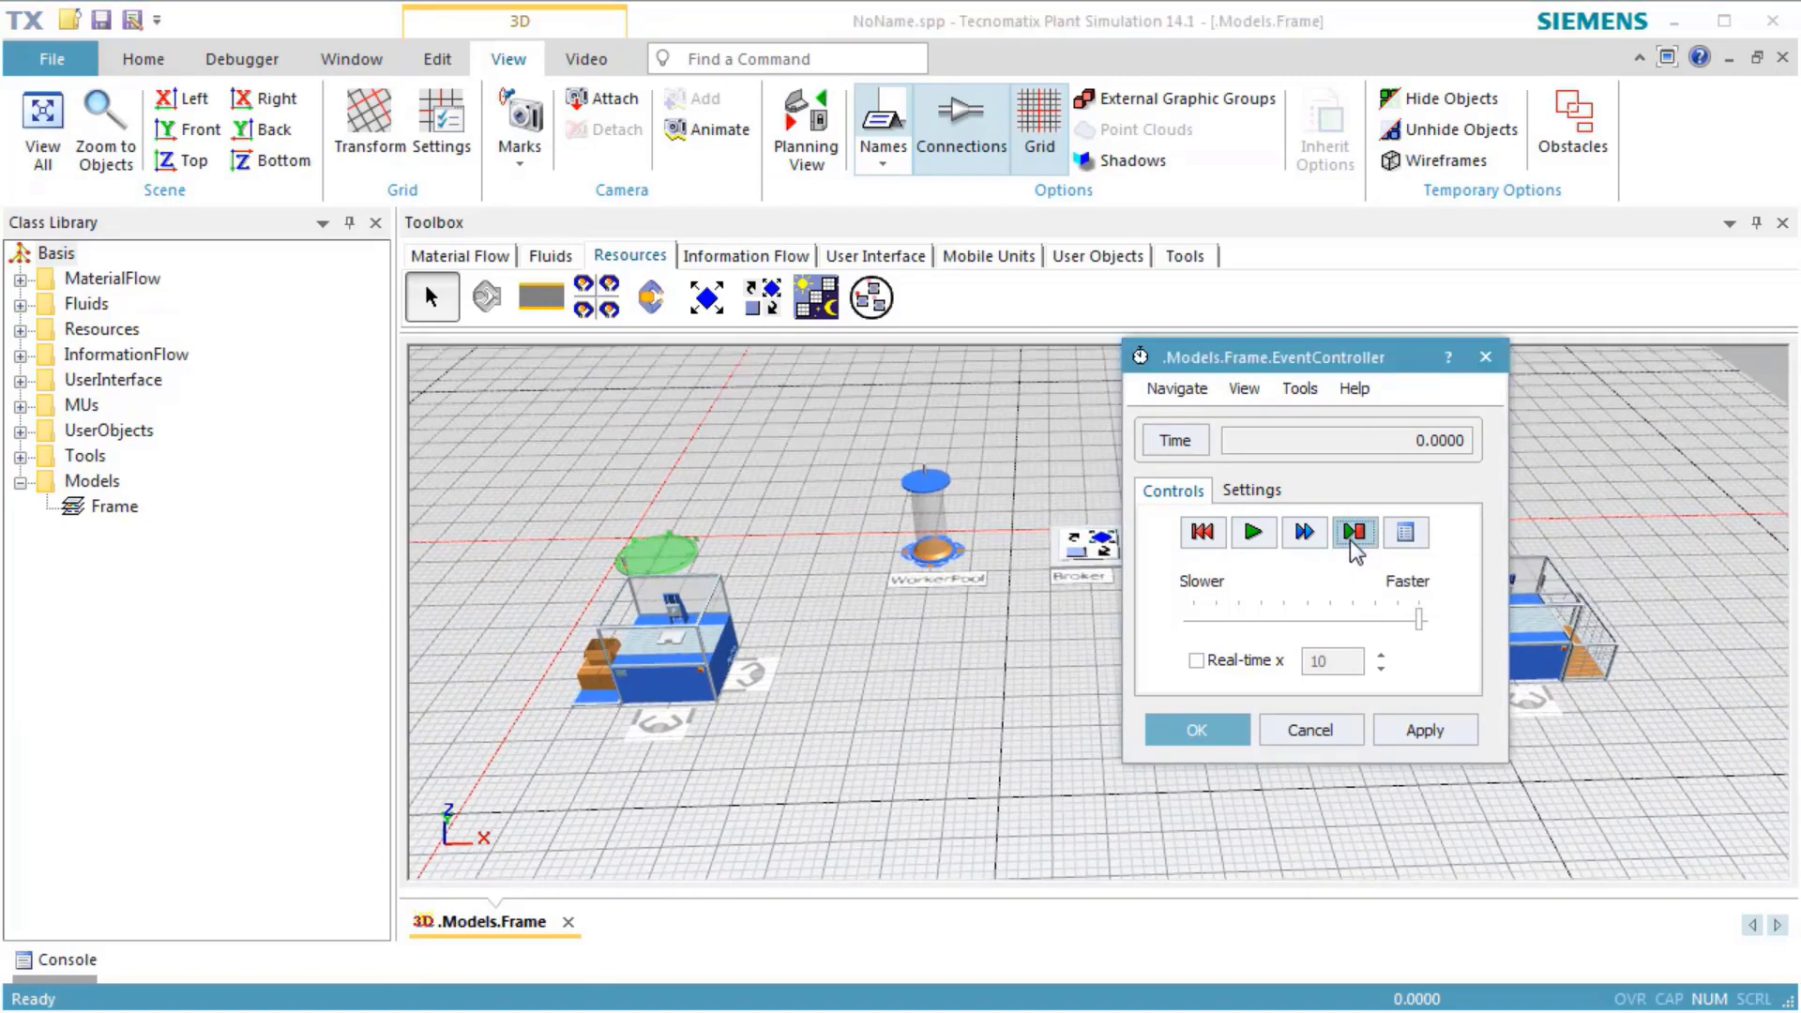
pyautogui.click(1353, 533)
pyautogui.click(1352, 542)
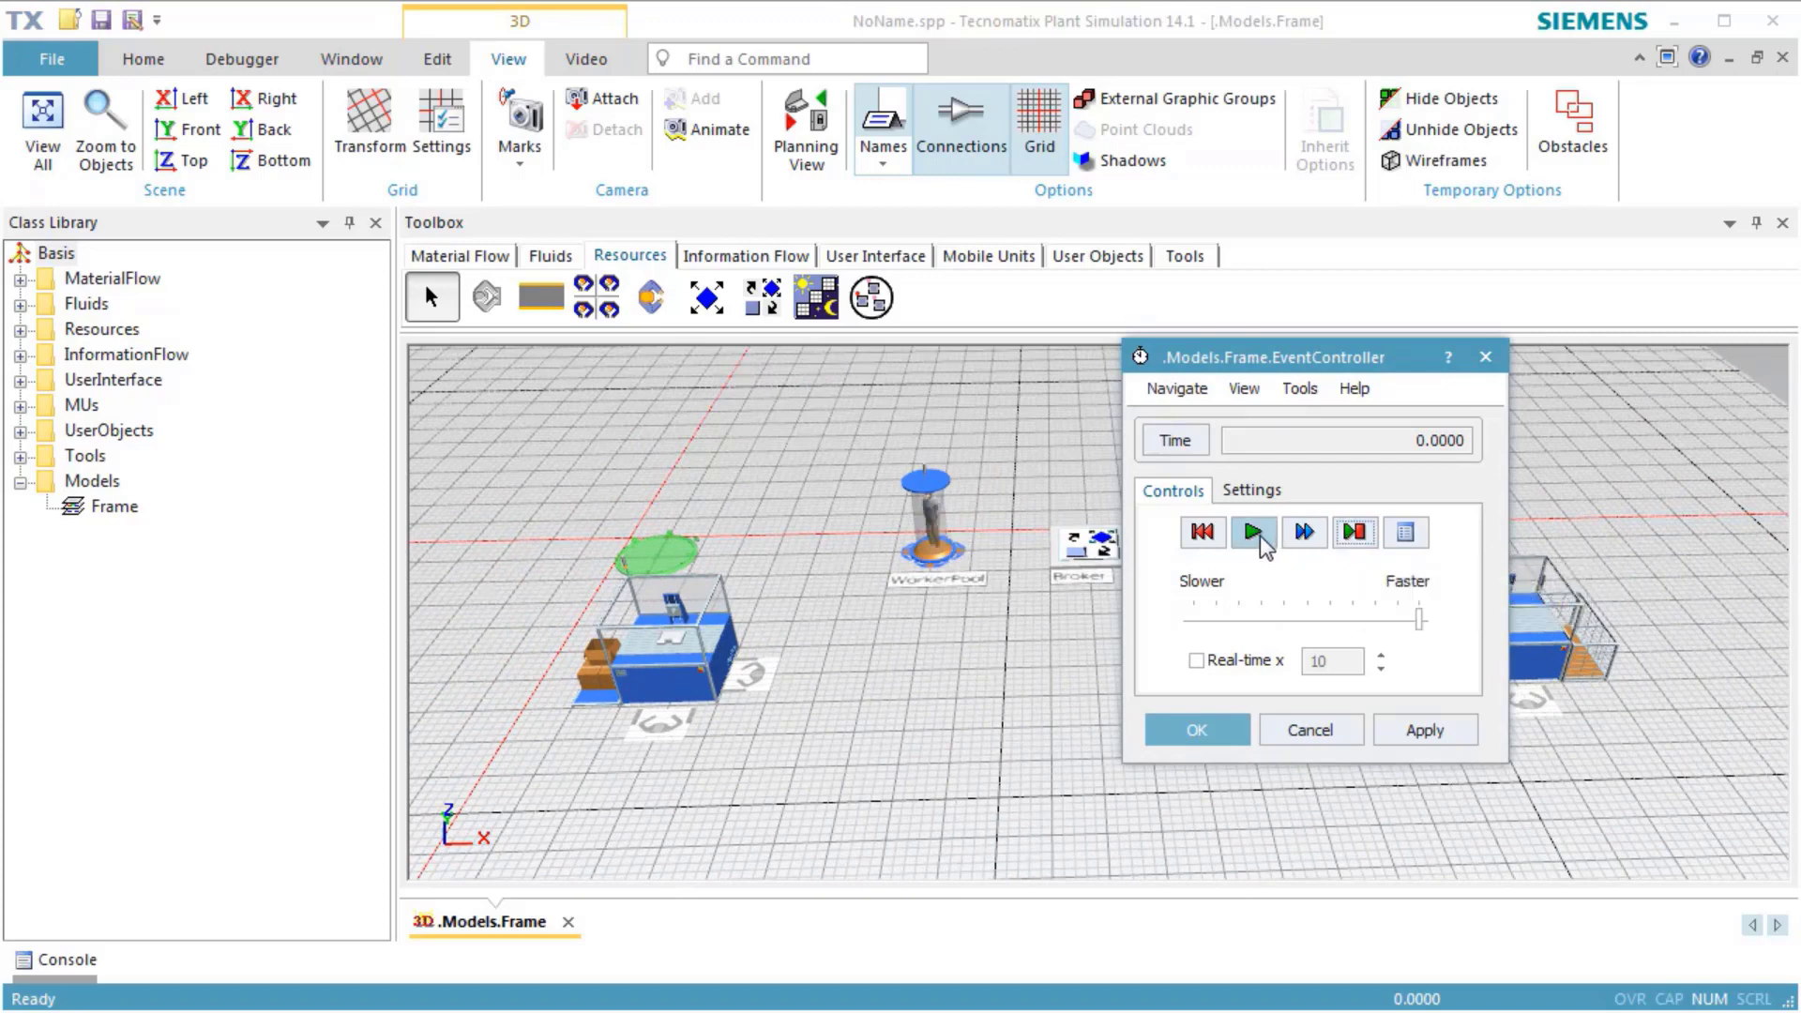
pyautogui.click(1277, 621)
pyautogui.click(1260, 661)
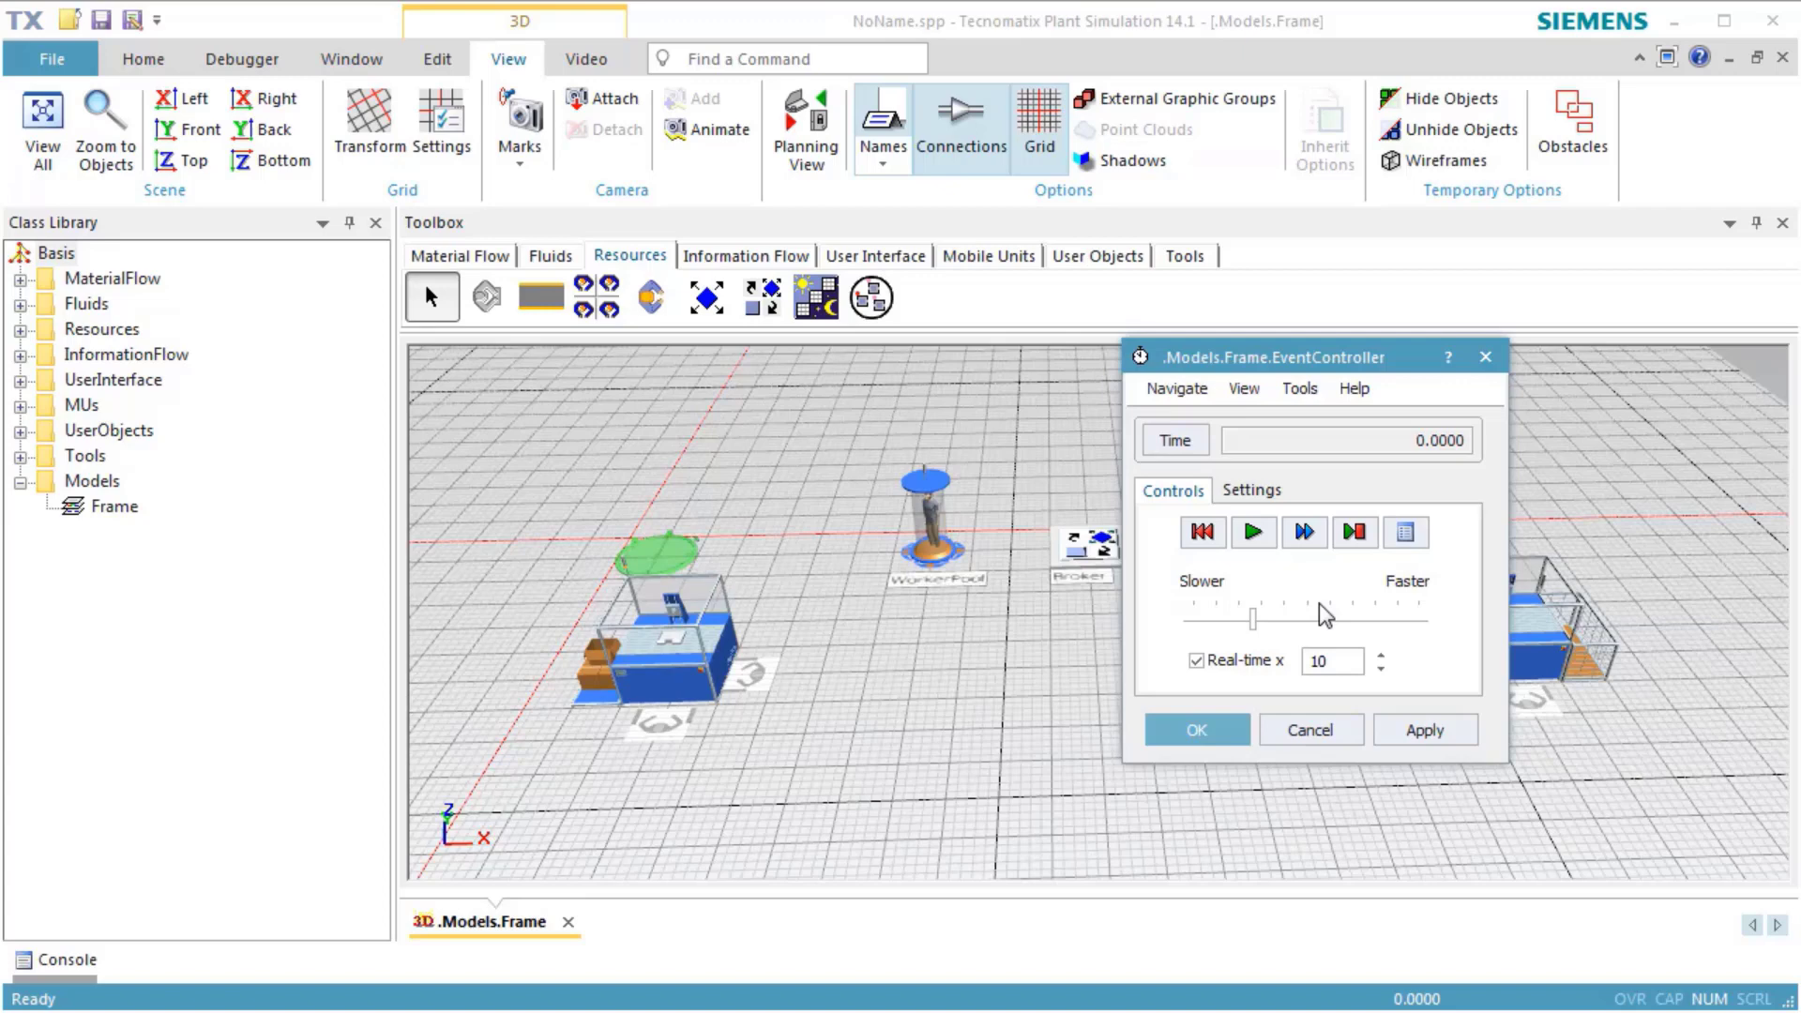
# - Run the simulation, then close the EventController while it runs
pyautogui.click(1253, 532)
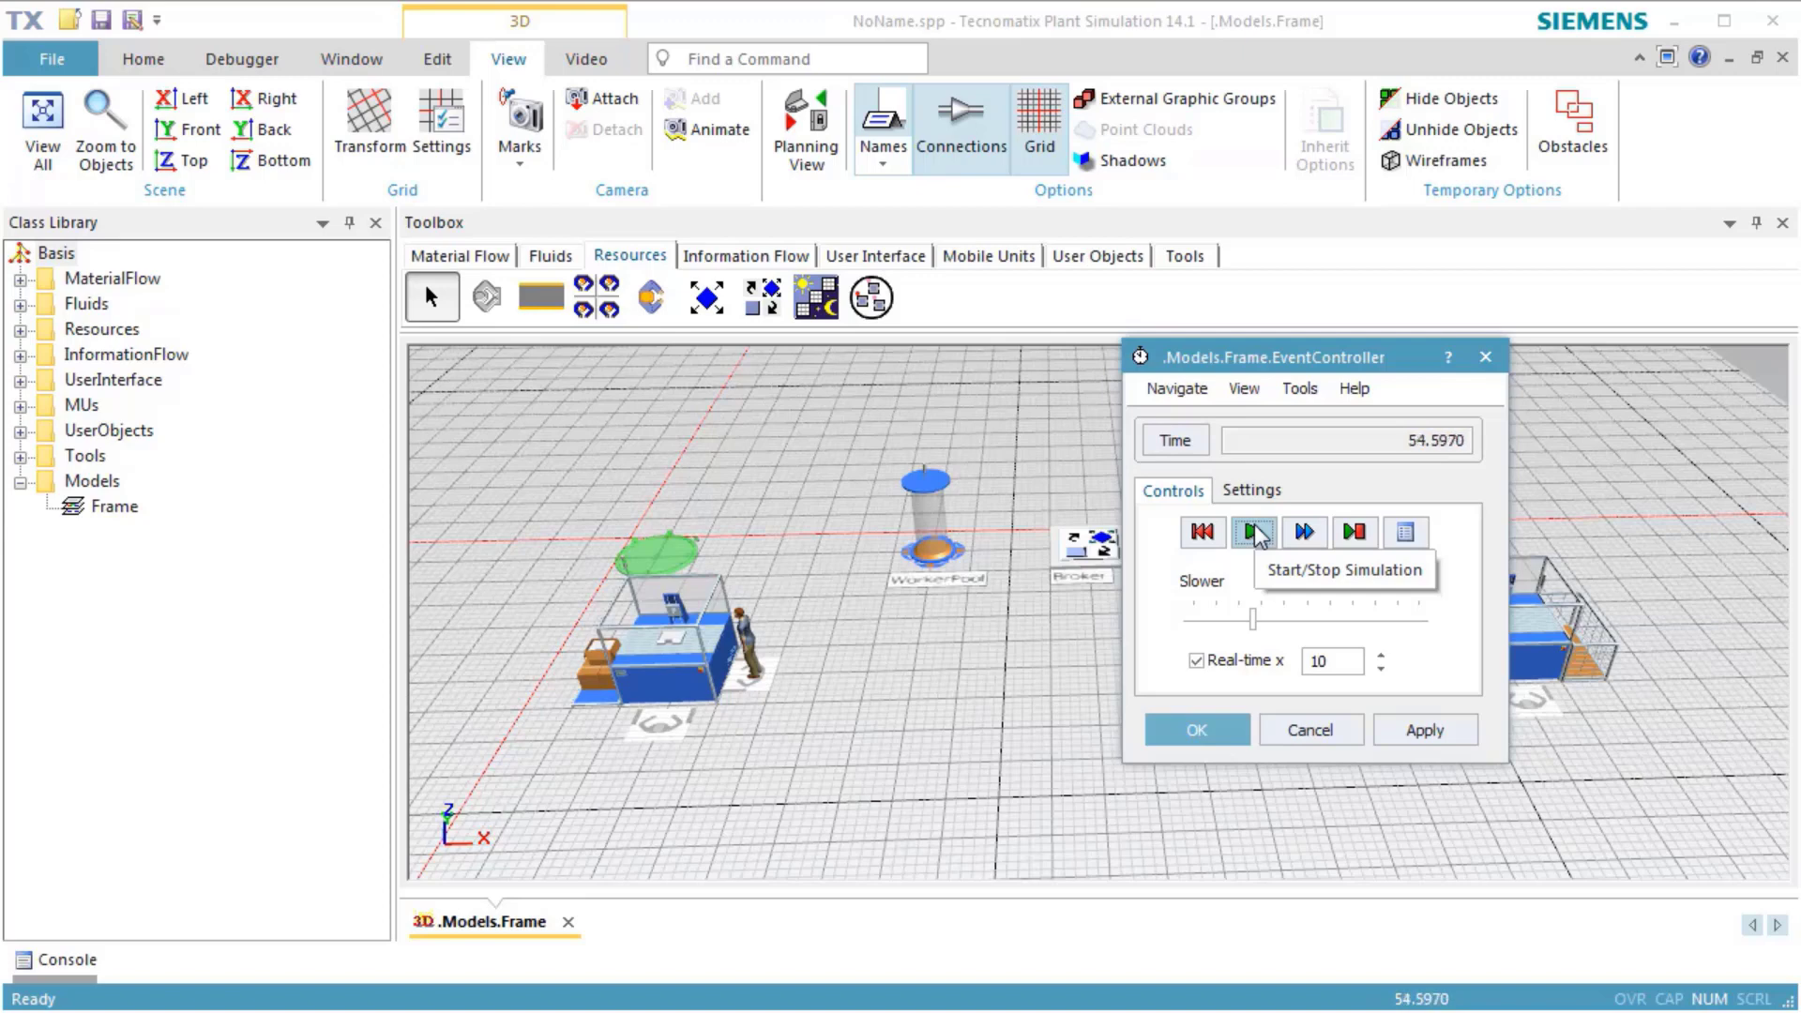
pyautogui.click(1486, 357)
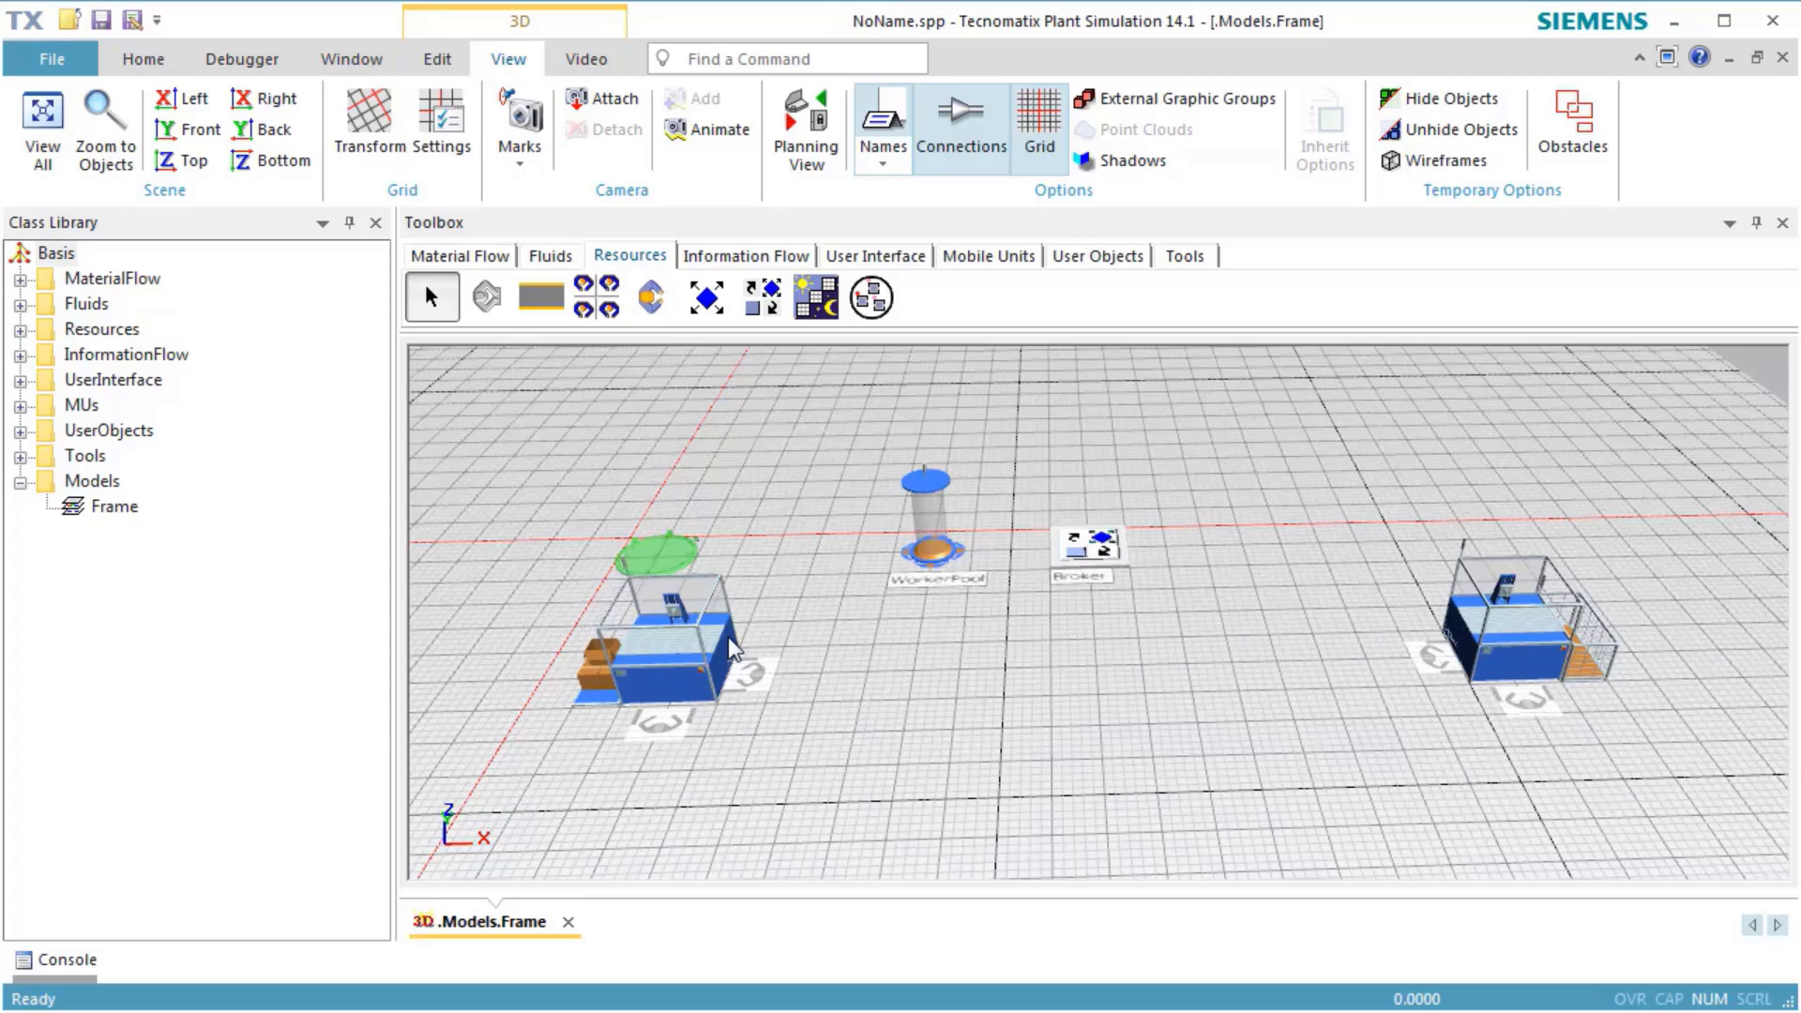
# - Replace StandardService with 'process' in the left Station's importer services
pyautogui.doubleClick(672, 653)
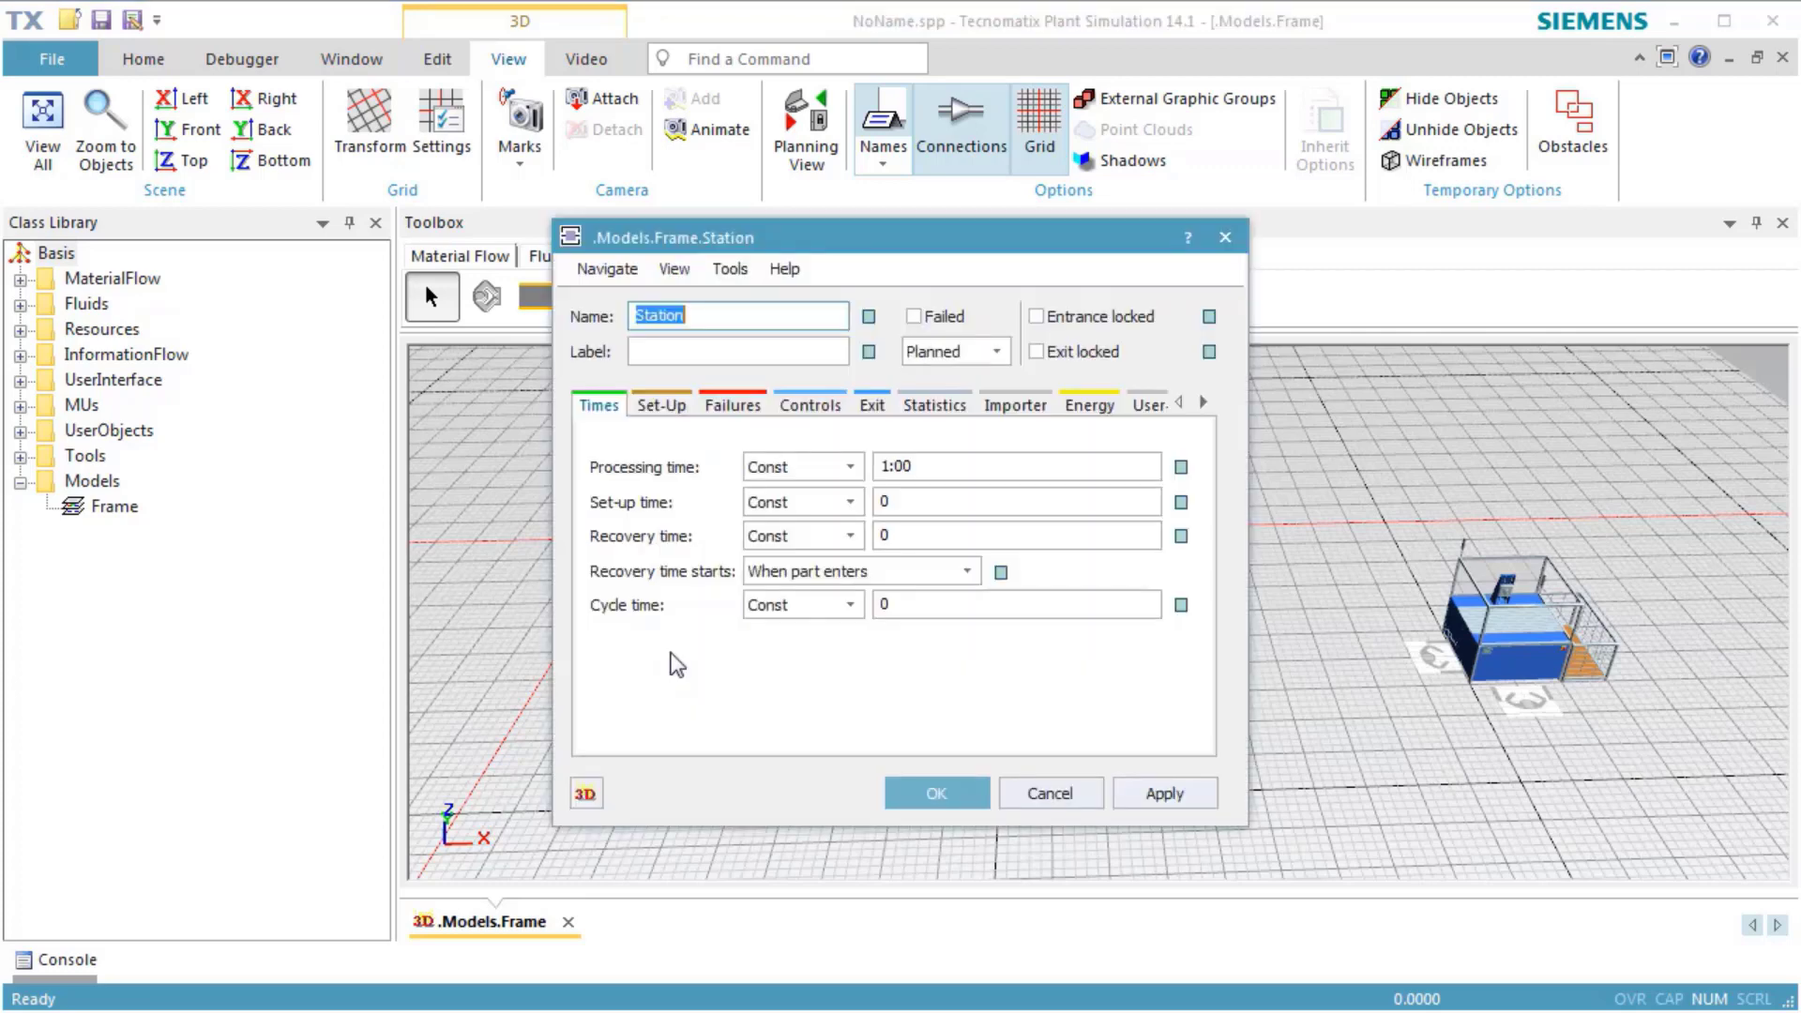
pyautogui.click(1008, 409)
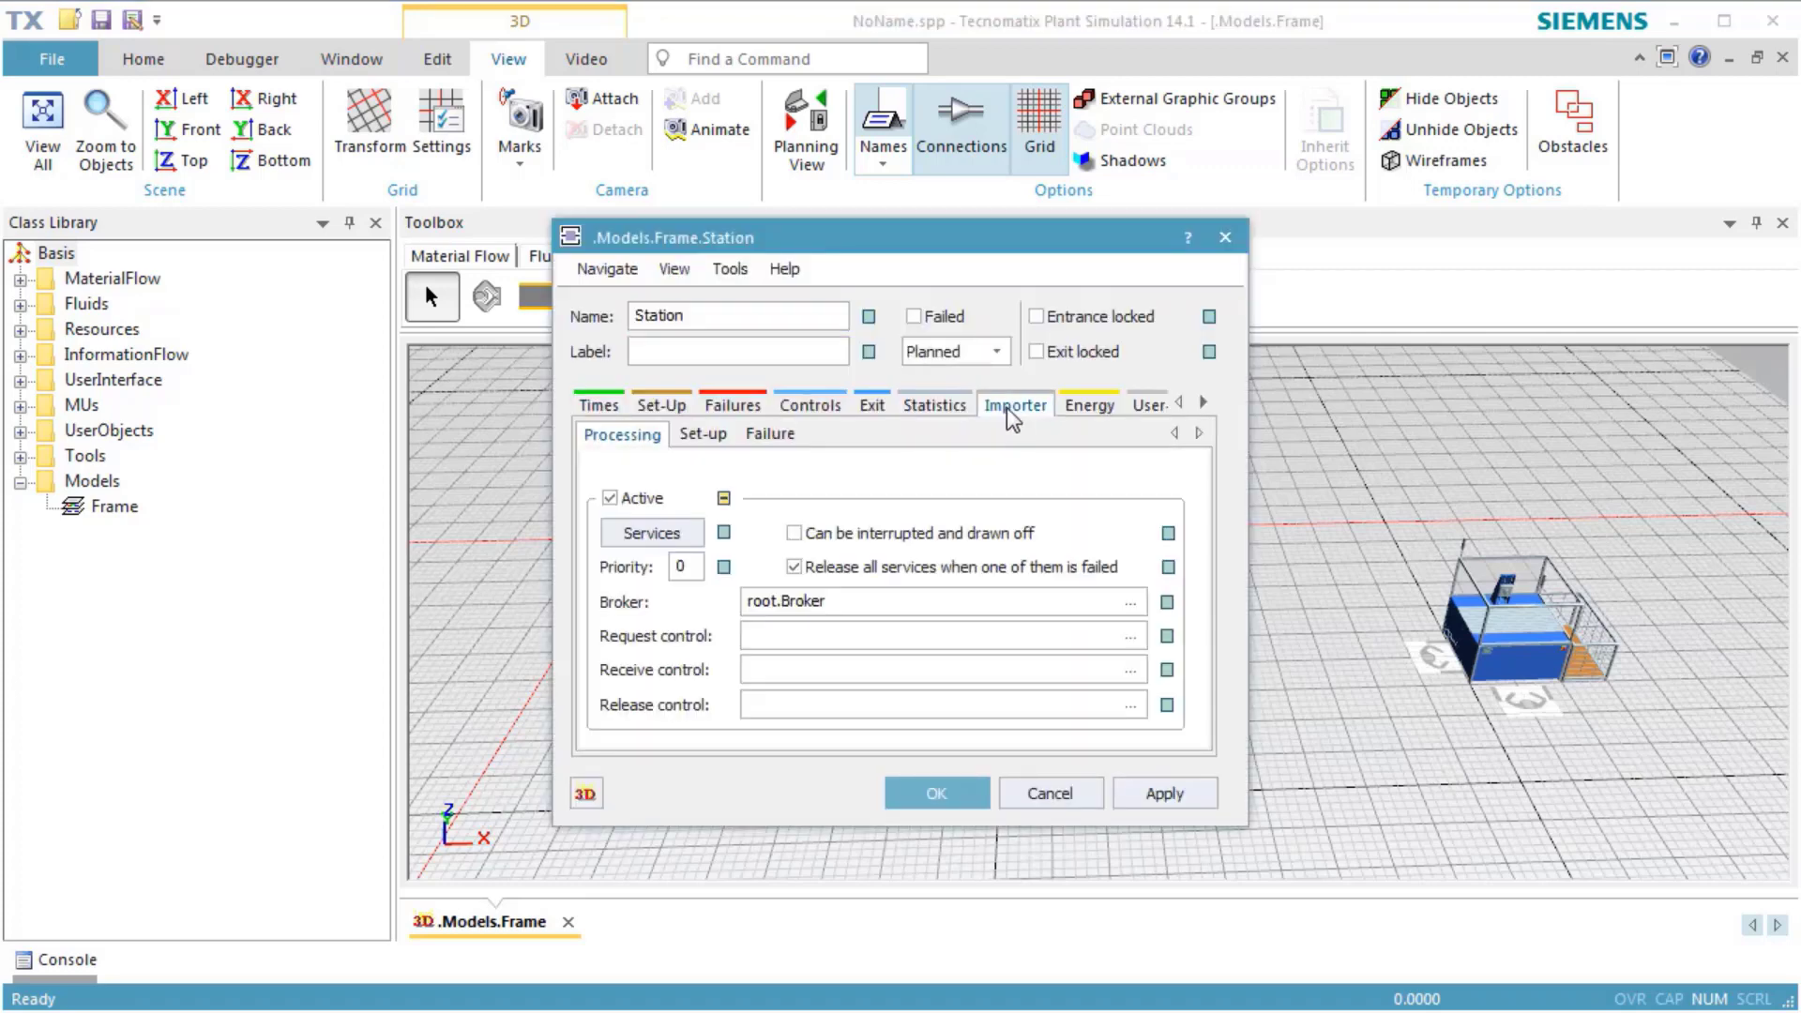
pyautogui.click(649, 539)
pyautogui.doubleClick(814, 435)
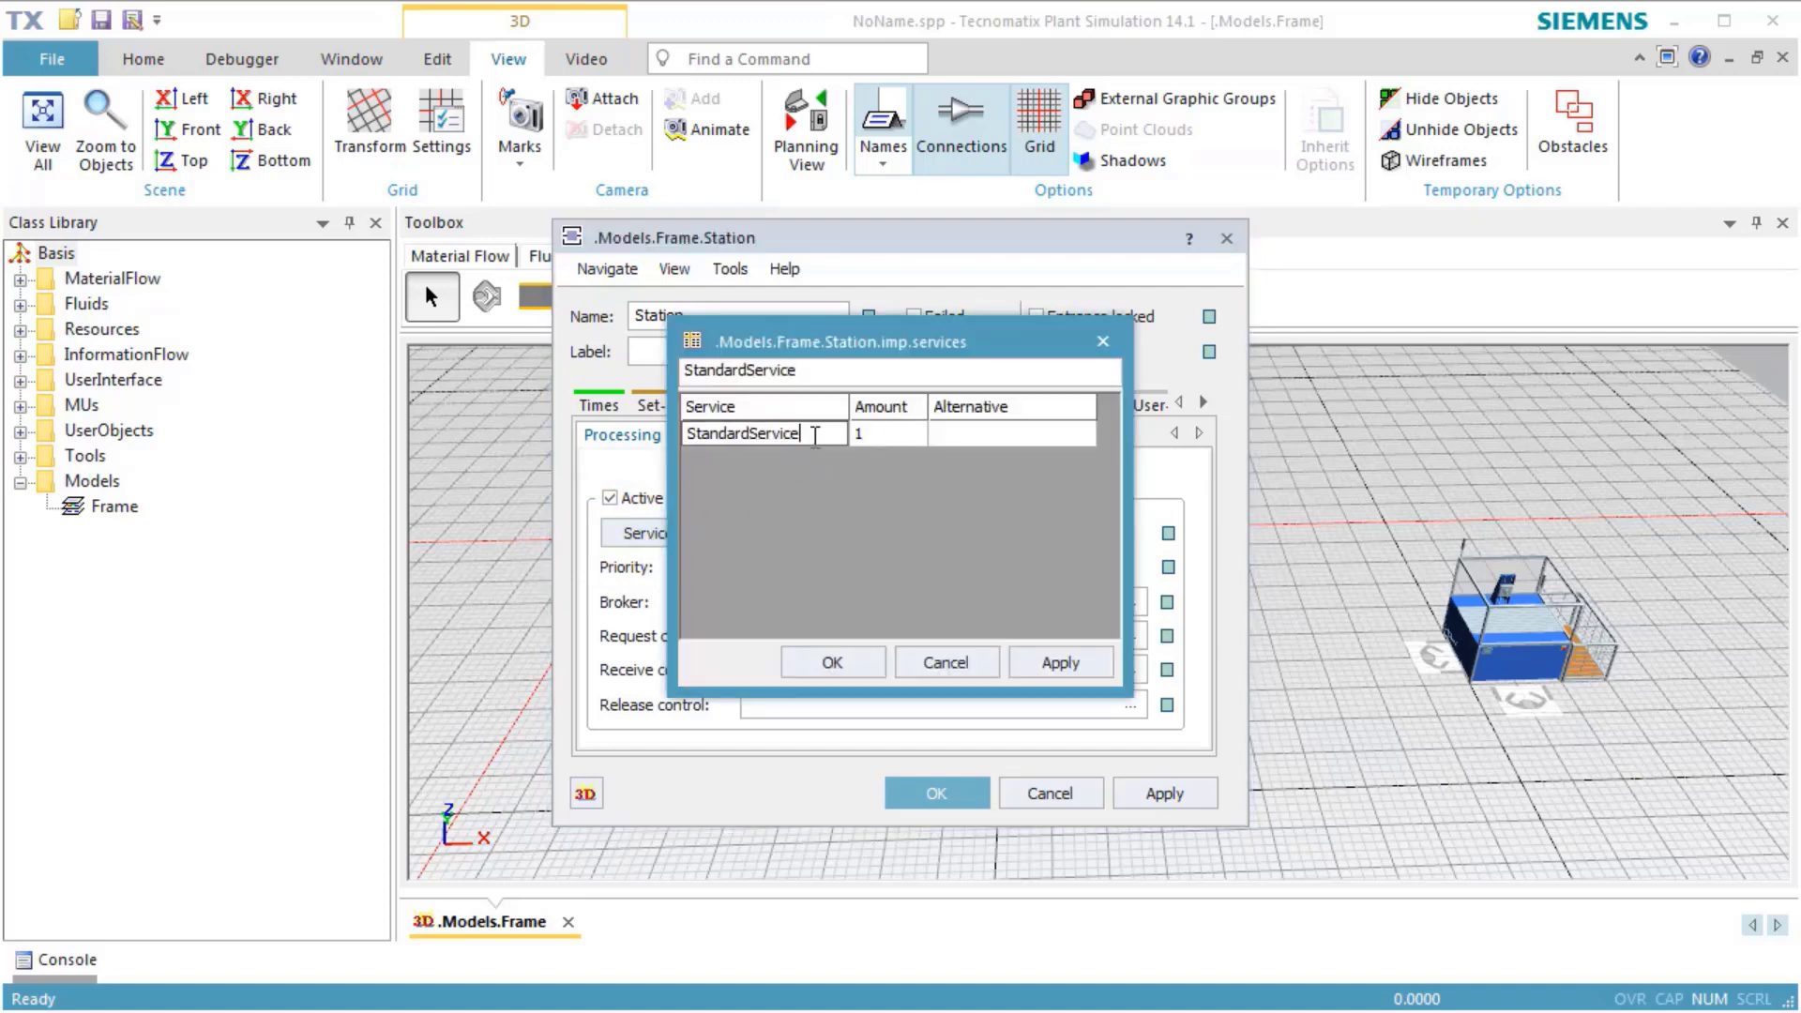
pyautogui.doubleClick(814, 435)
pyautogui.write('process')
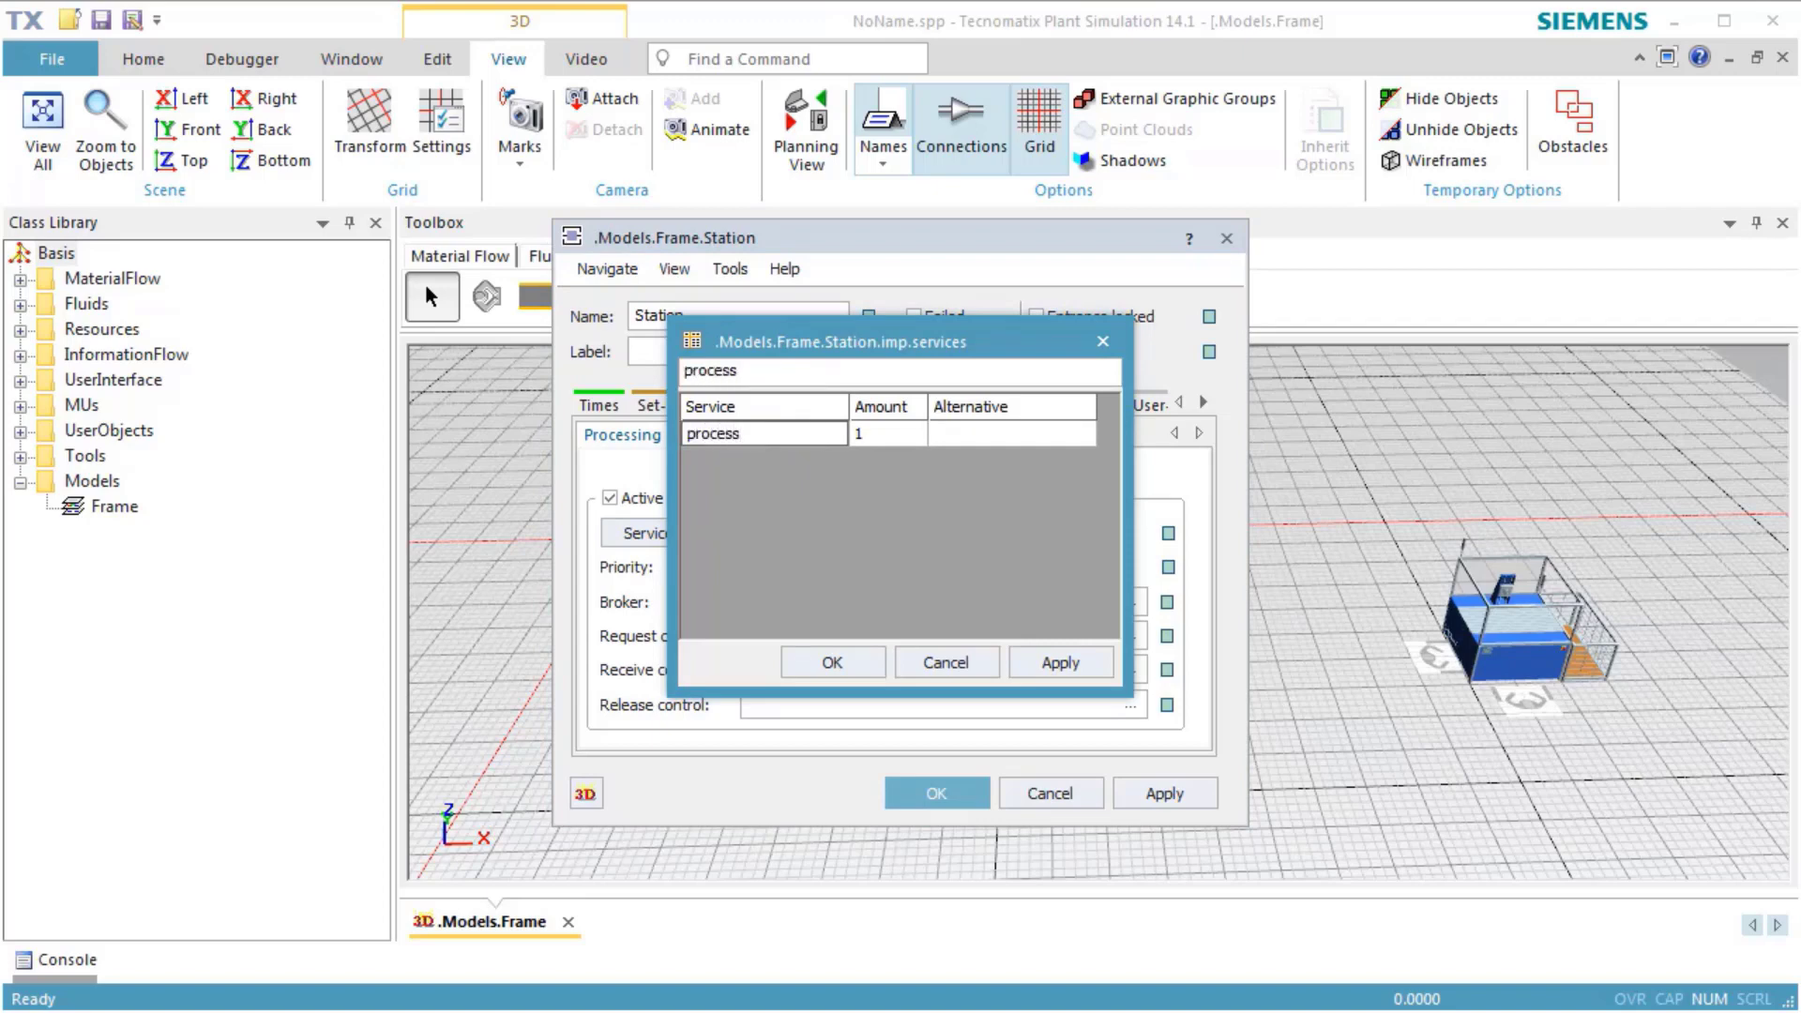
pyautogui.click(847, 660)
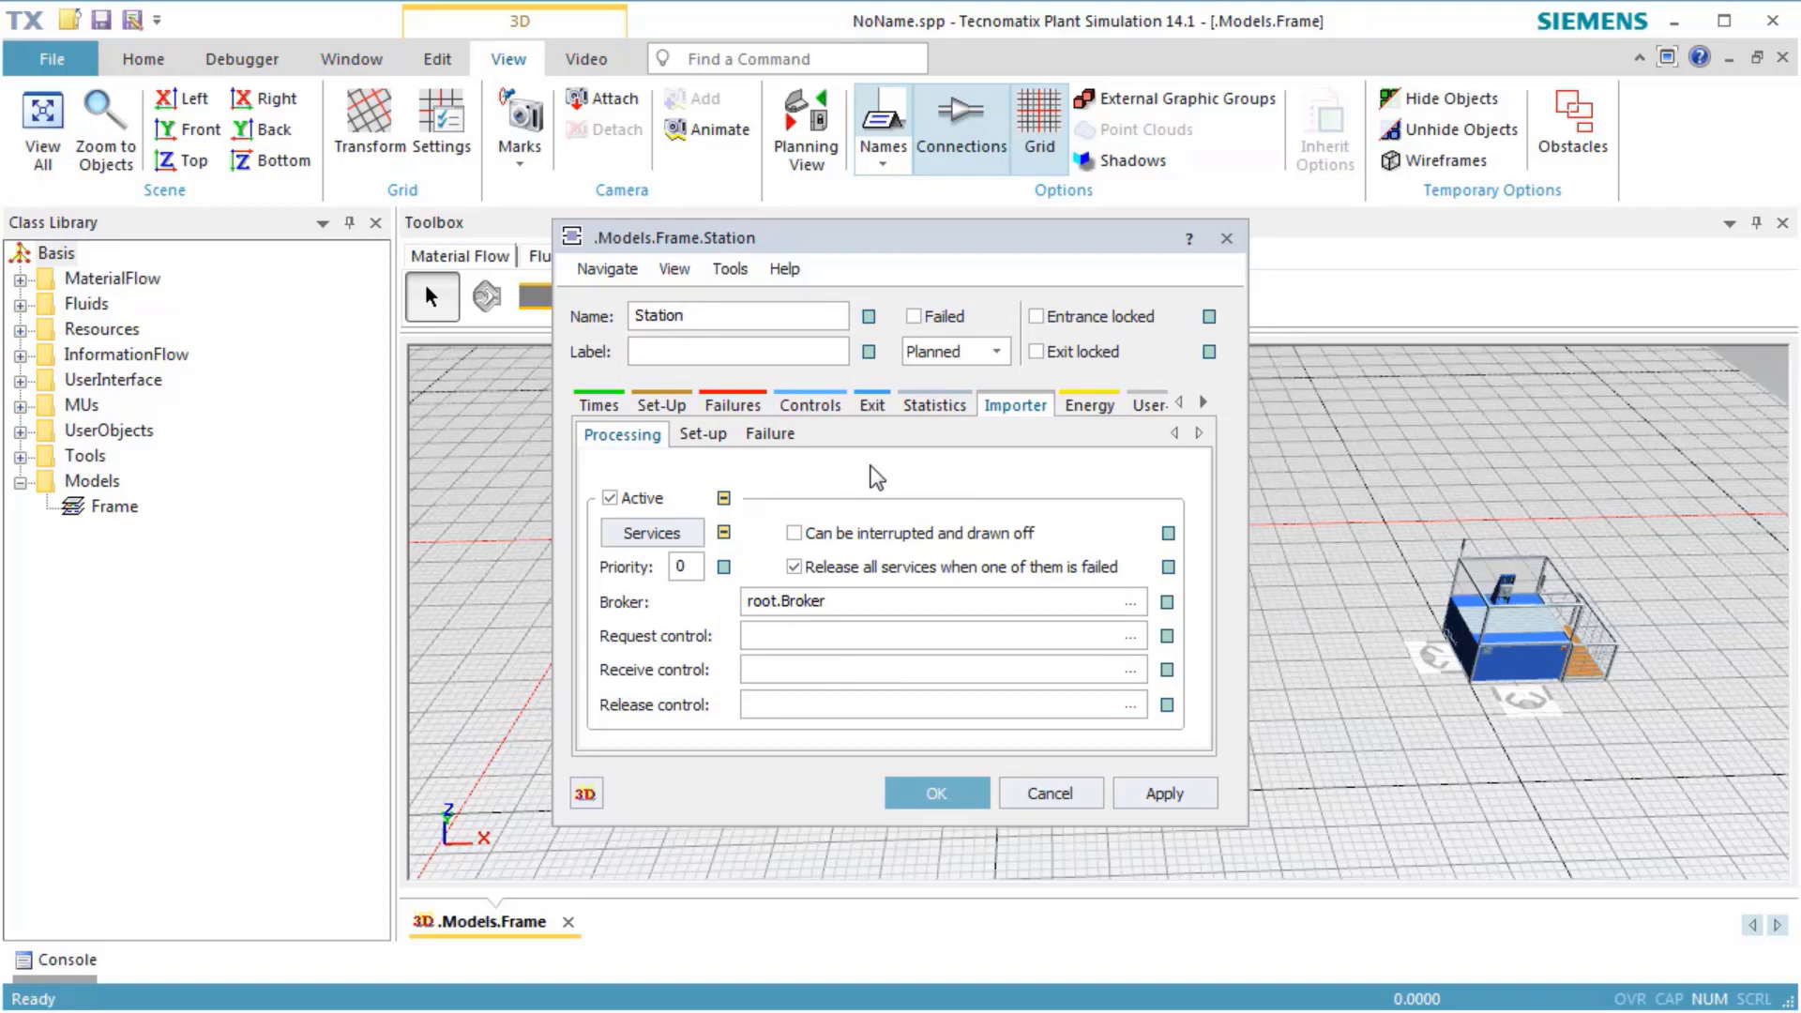
# - Replace the exit's StandardService with 'carry' and close the Station settings
pyautogui.click(873, 404)
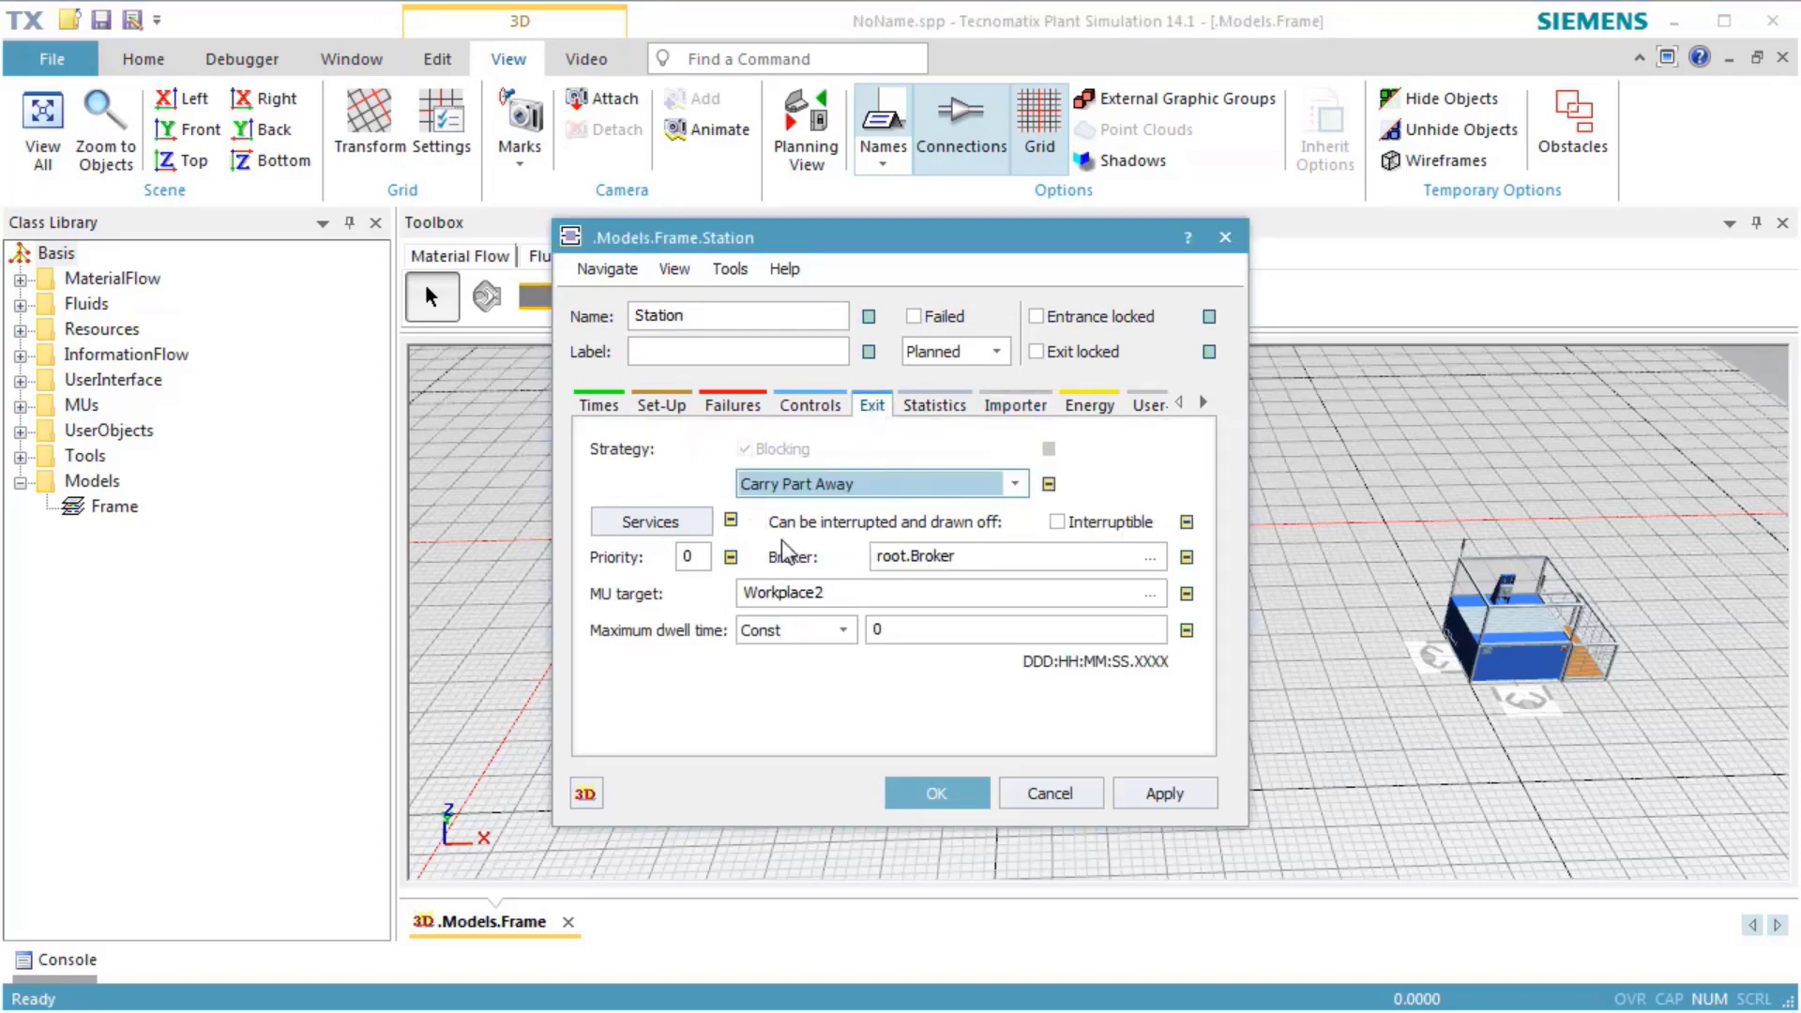
pyautogui.click(657, 520)
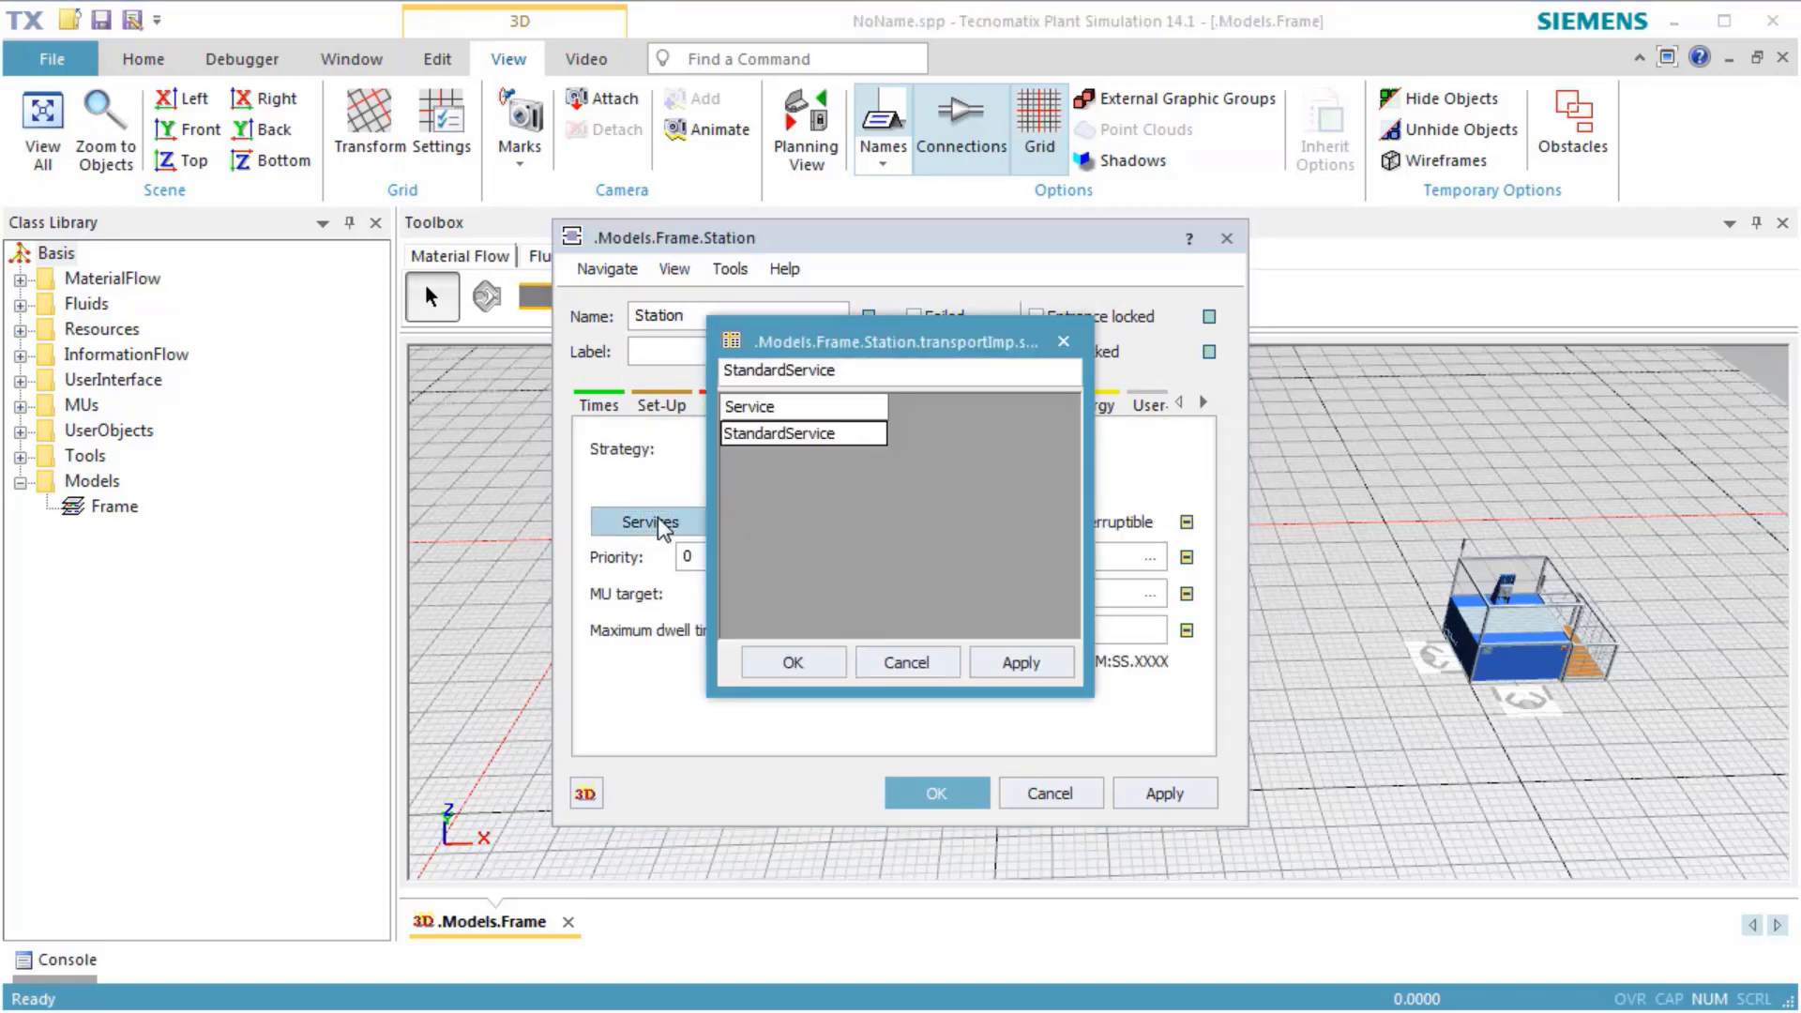
pyautogui.doubleClick(861, 434)
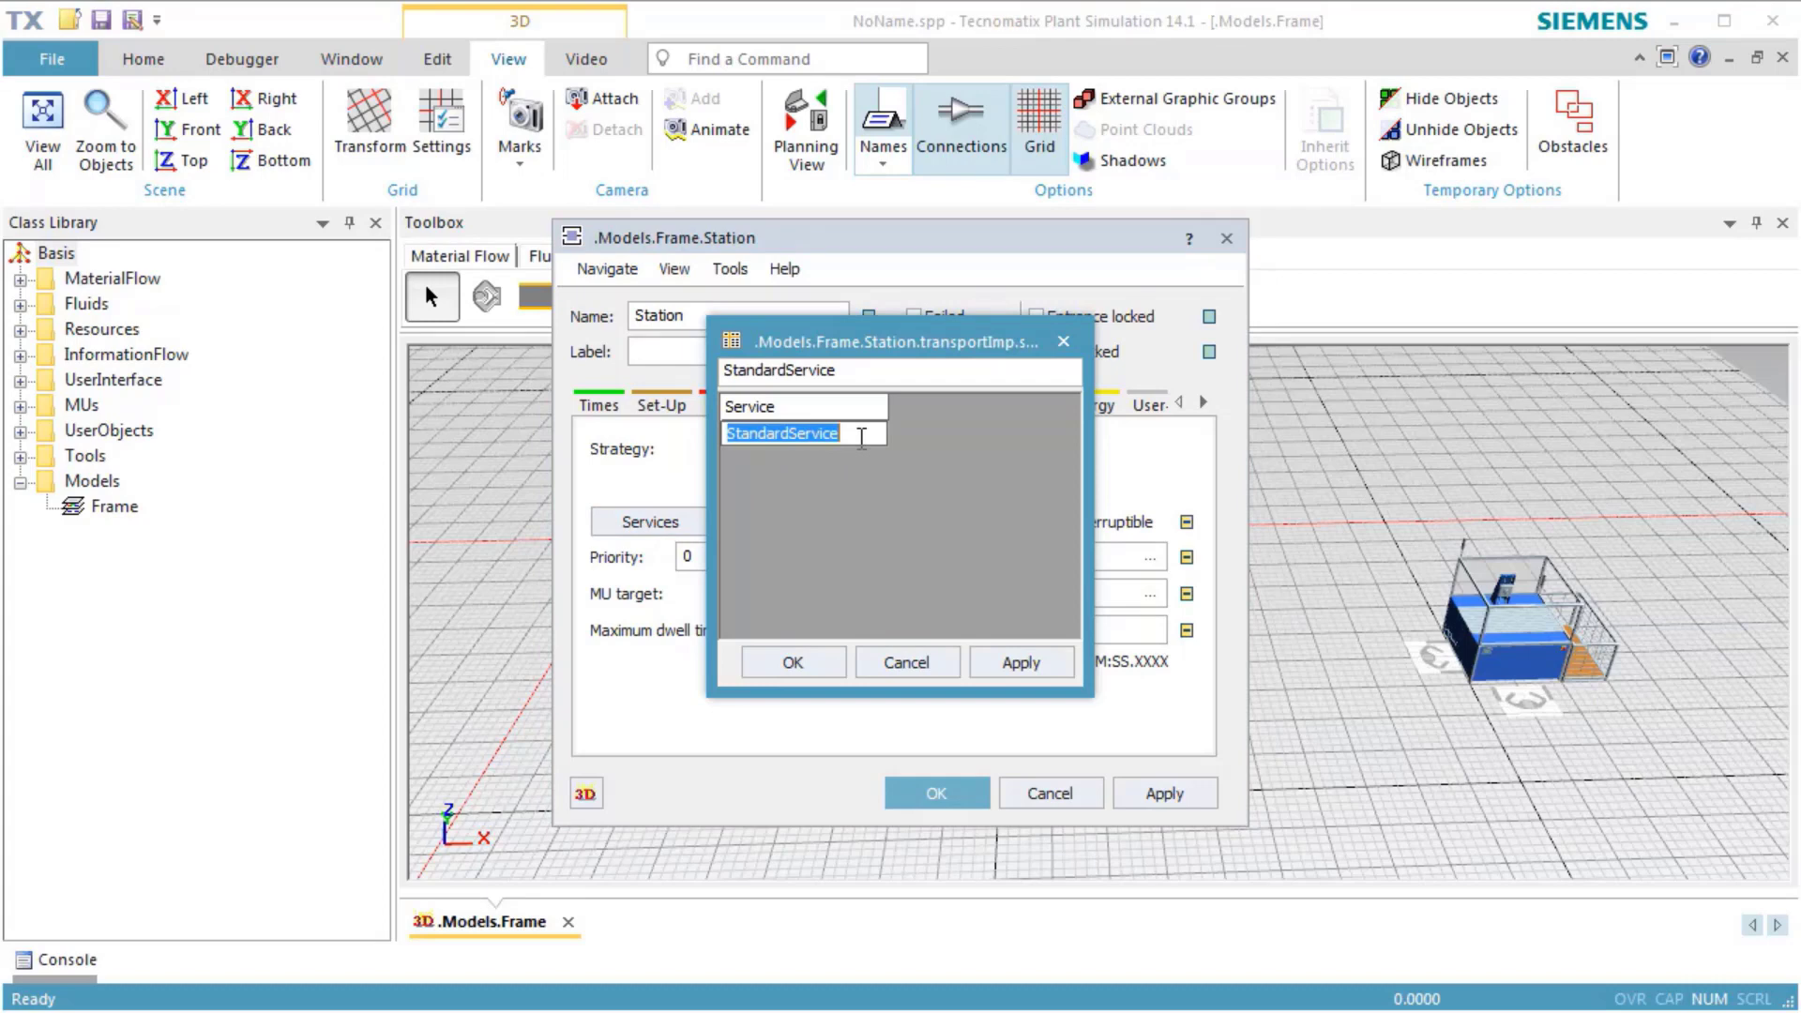
pyautogui.write('carry')
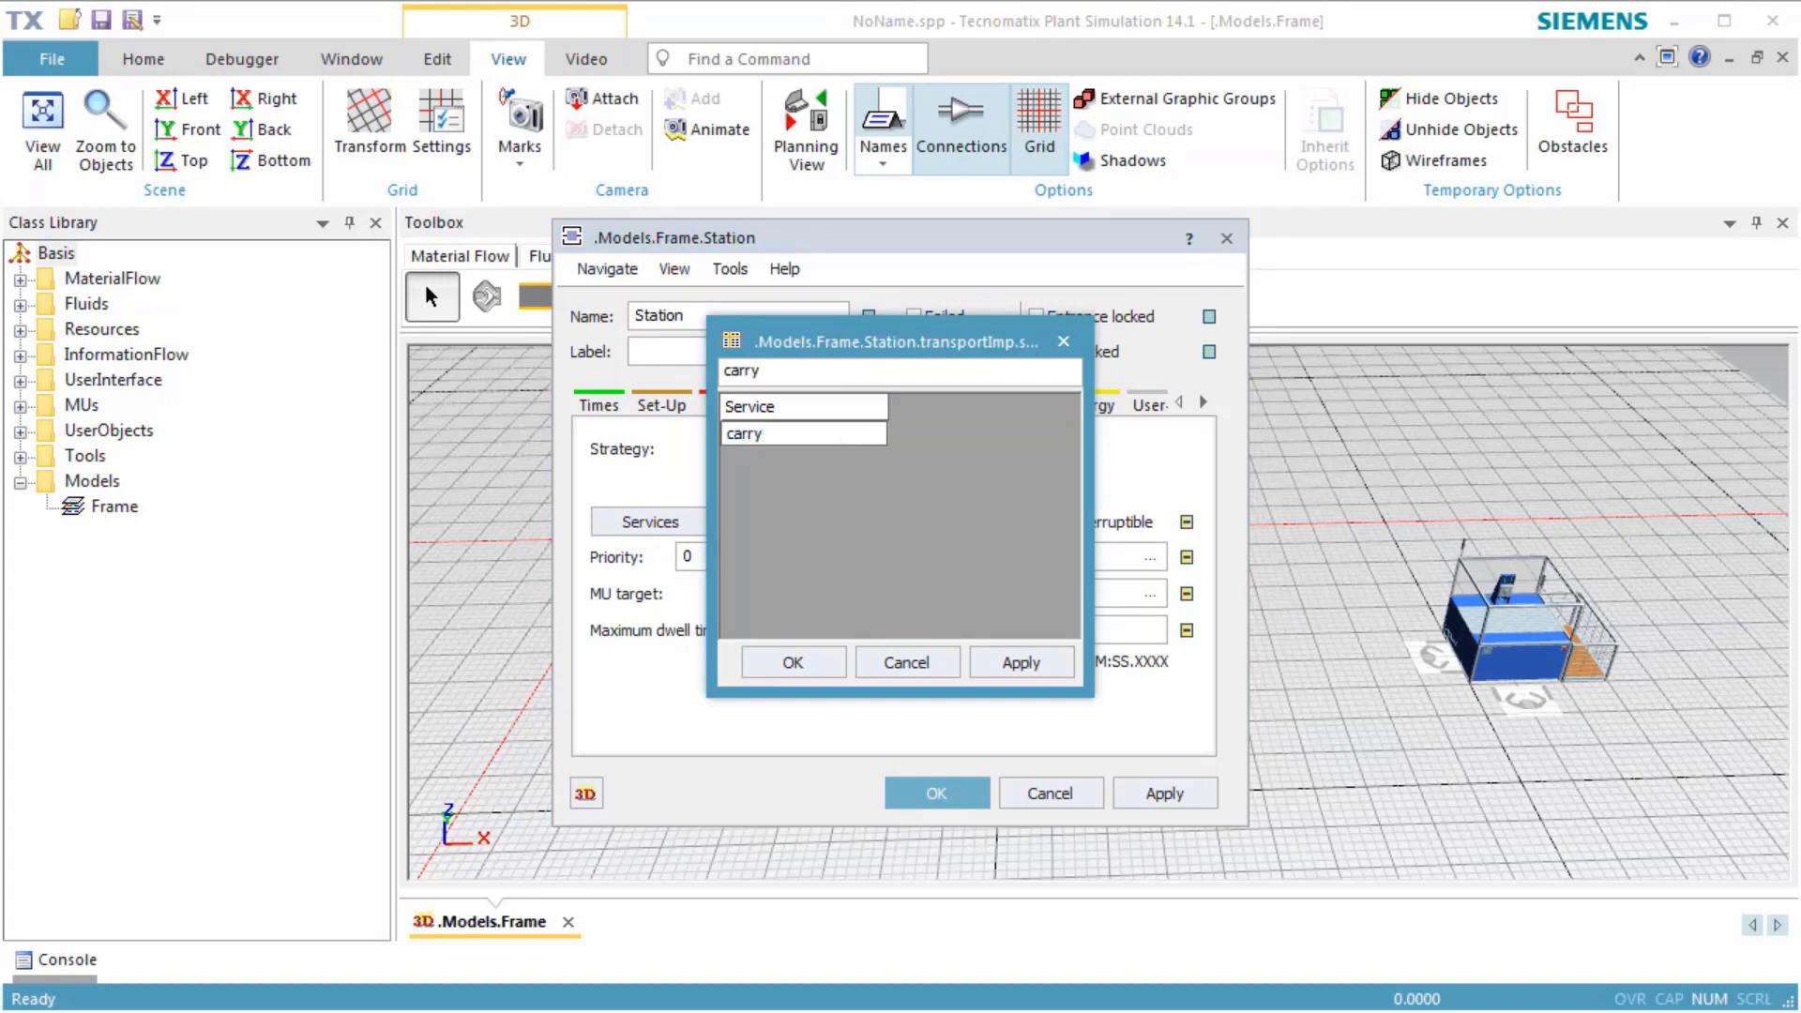
pyautogui.click(818, 663)
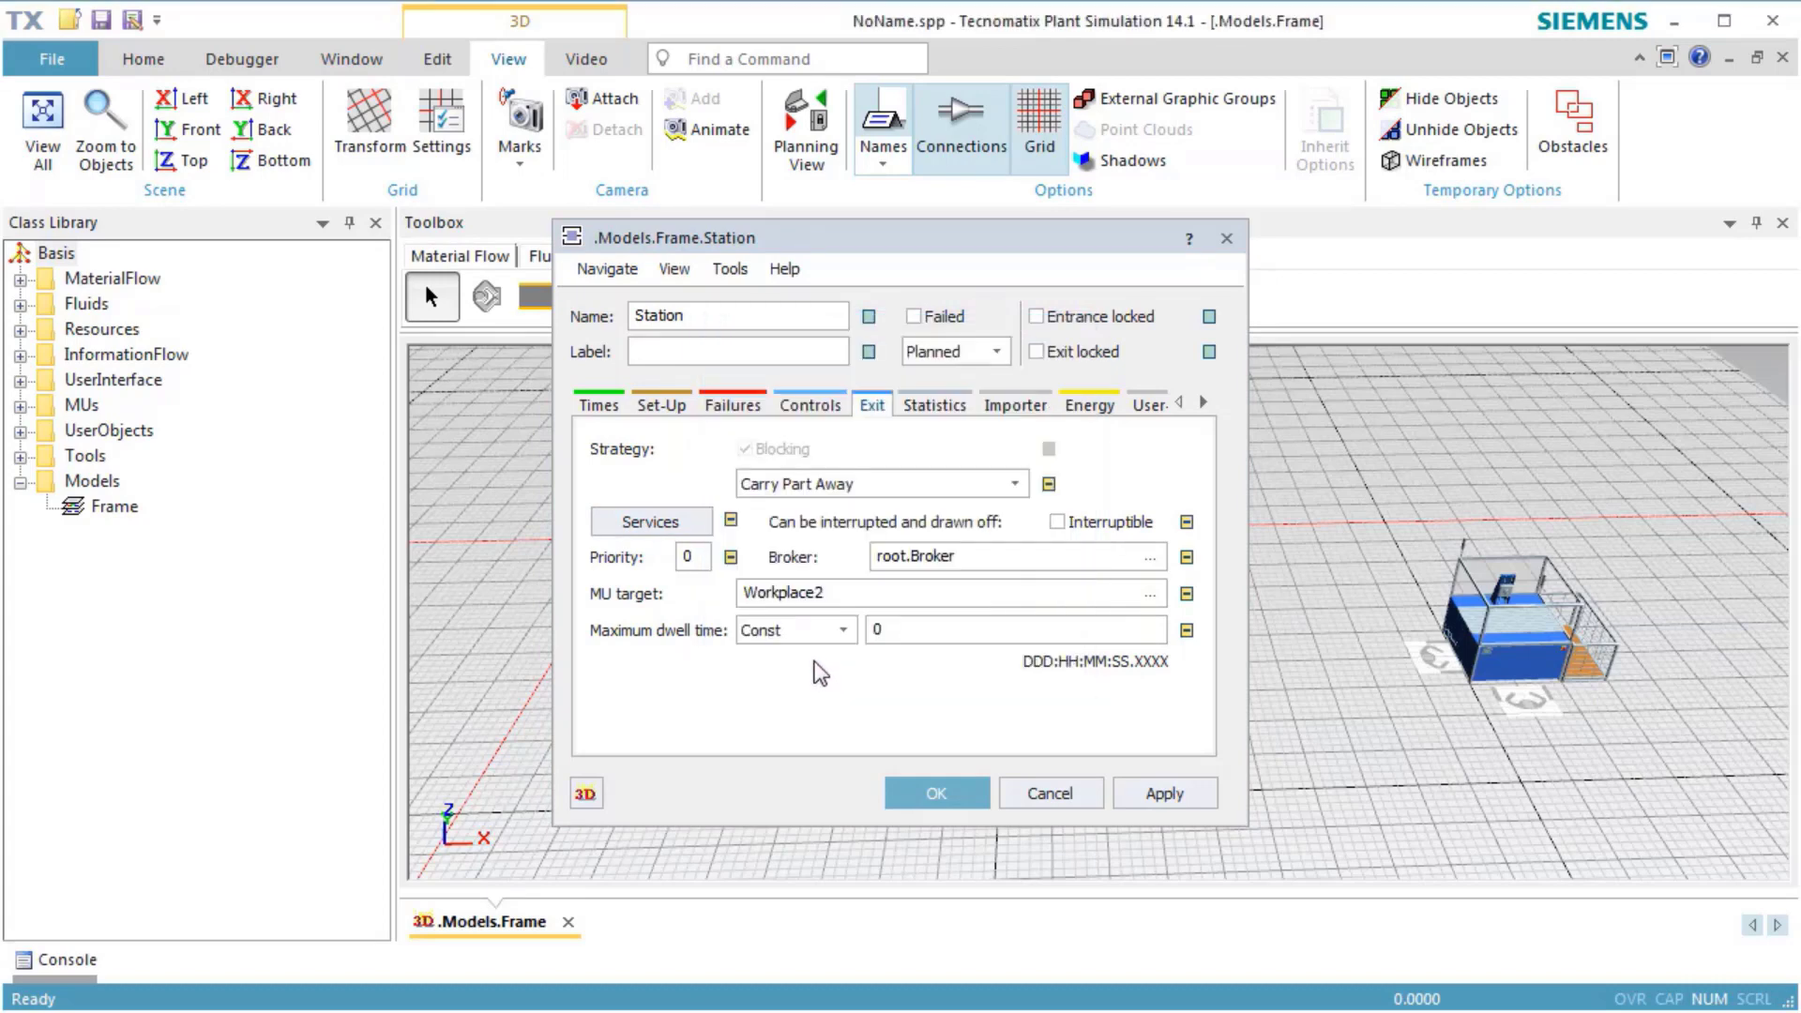
pyautogui.click(938, 792)
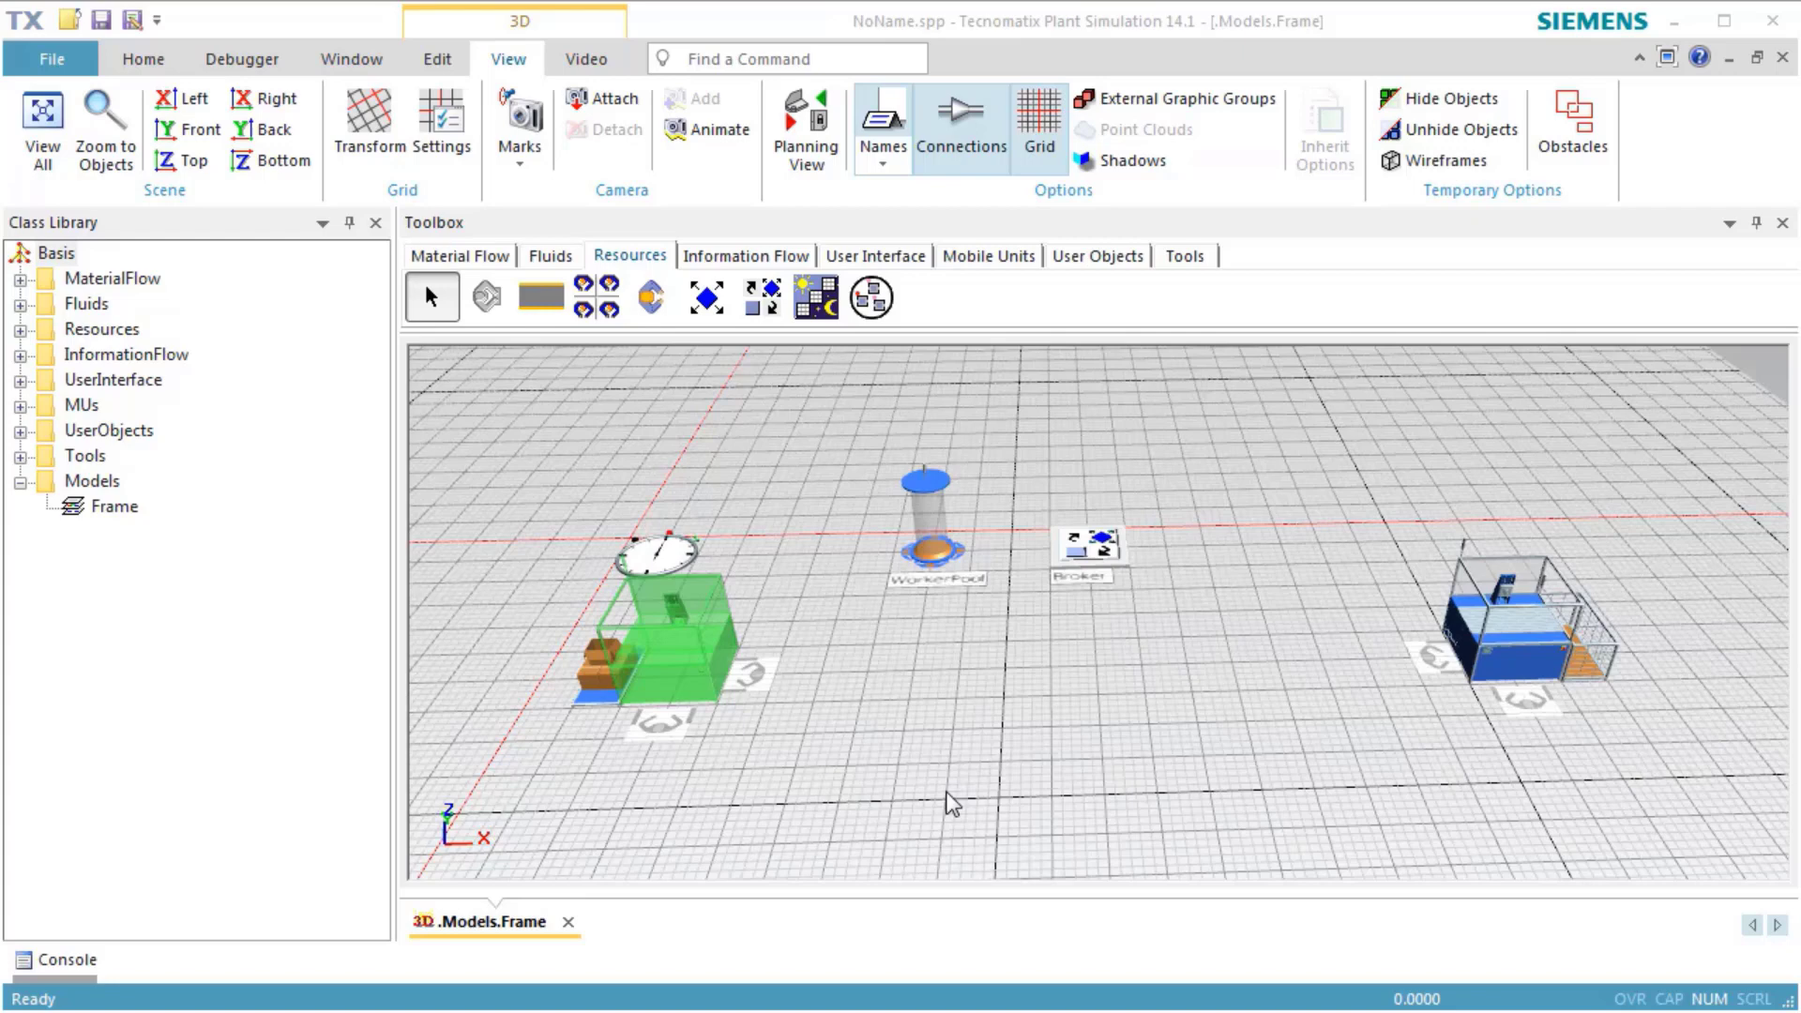
# - Replace StandardService with 'process' in Station1's requested services and close its settings
pyautogui.click(1513, 630)
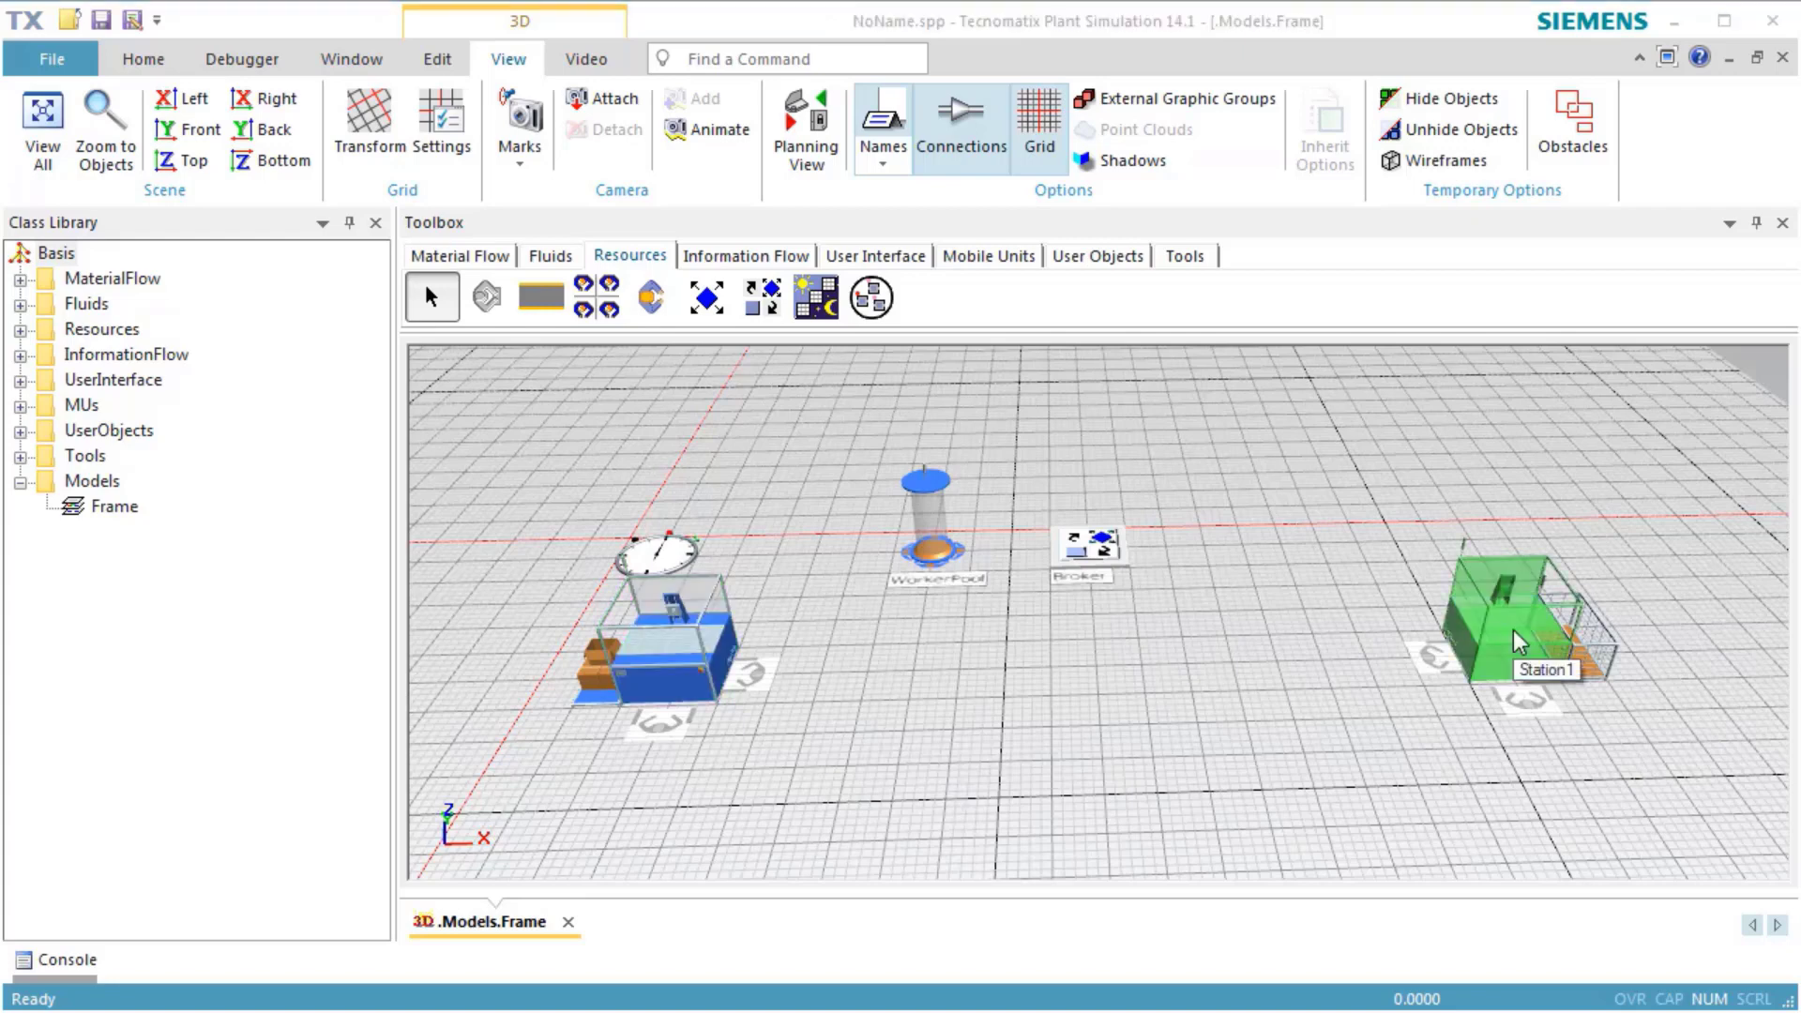
pyautogui.doubleClick(1512, 629)
pyautogui.click(1003, 409)
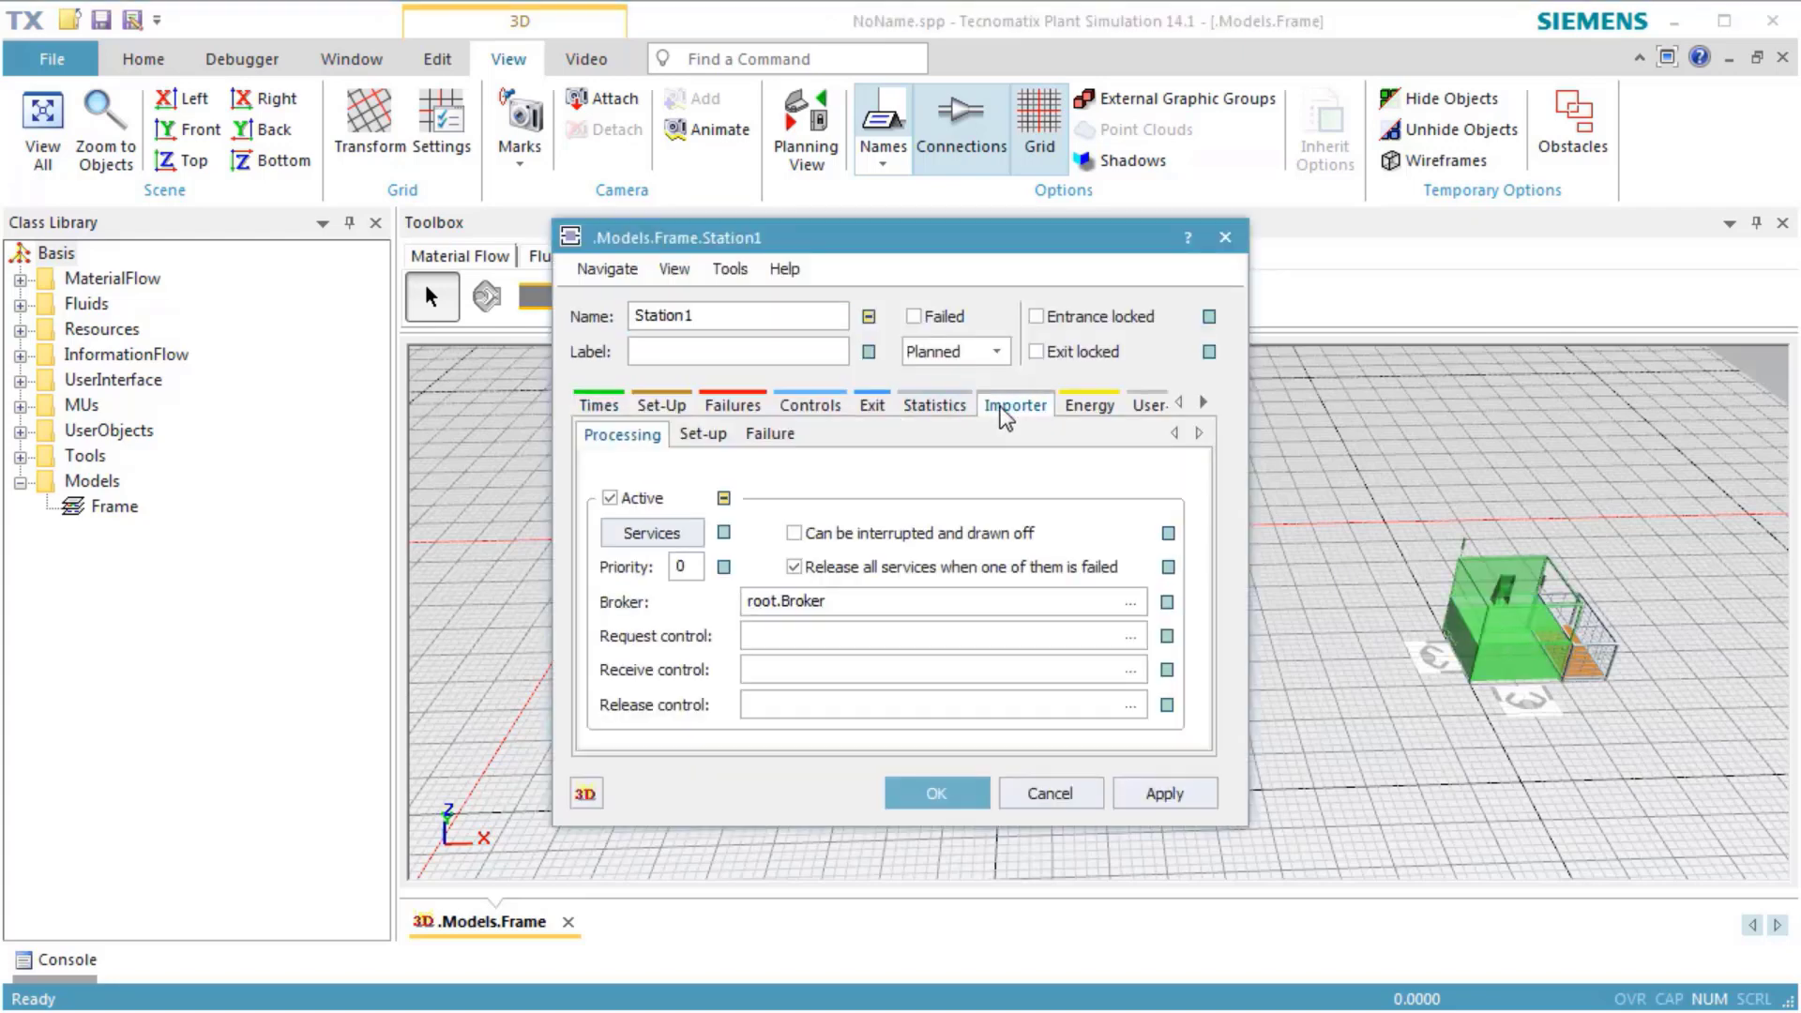
pyautogui.click(690, 534)
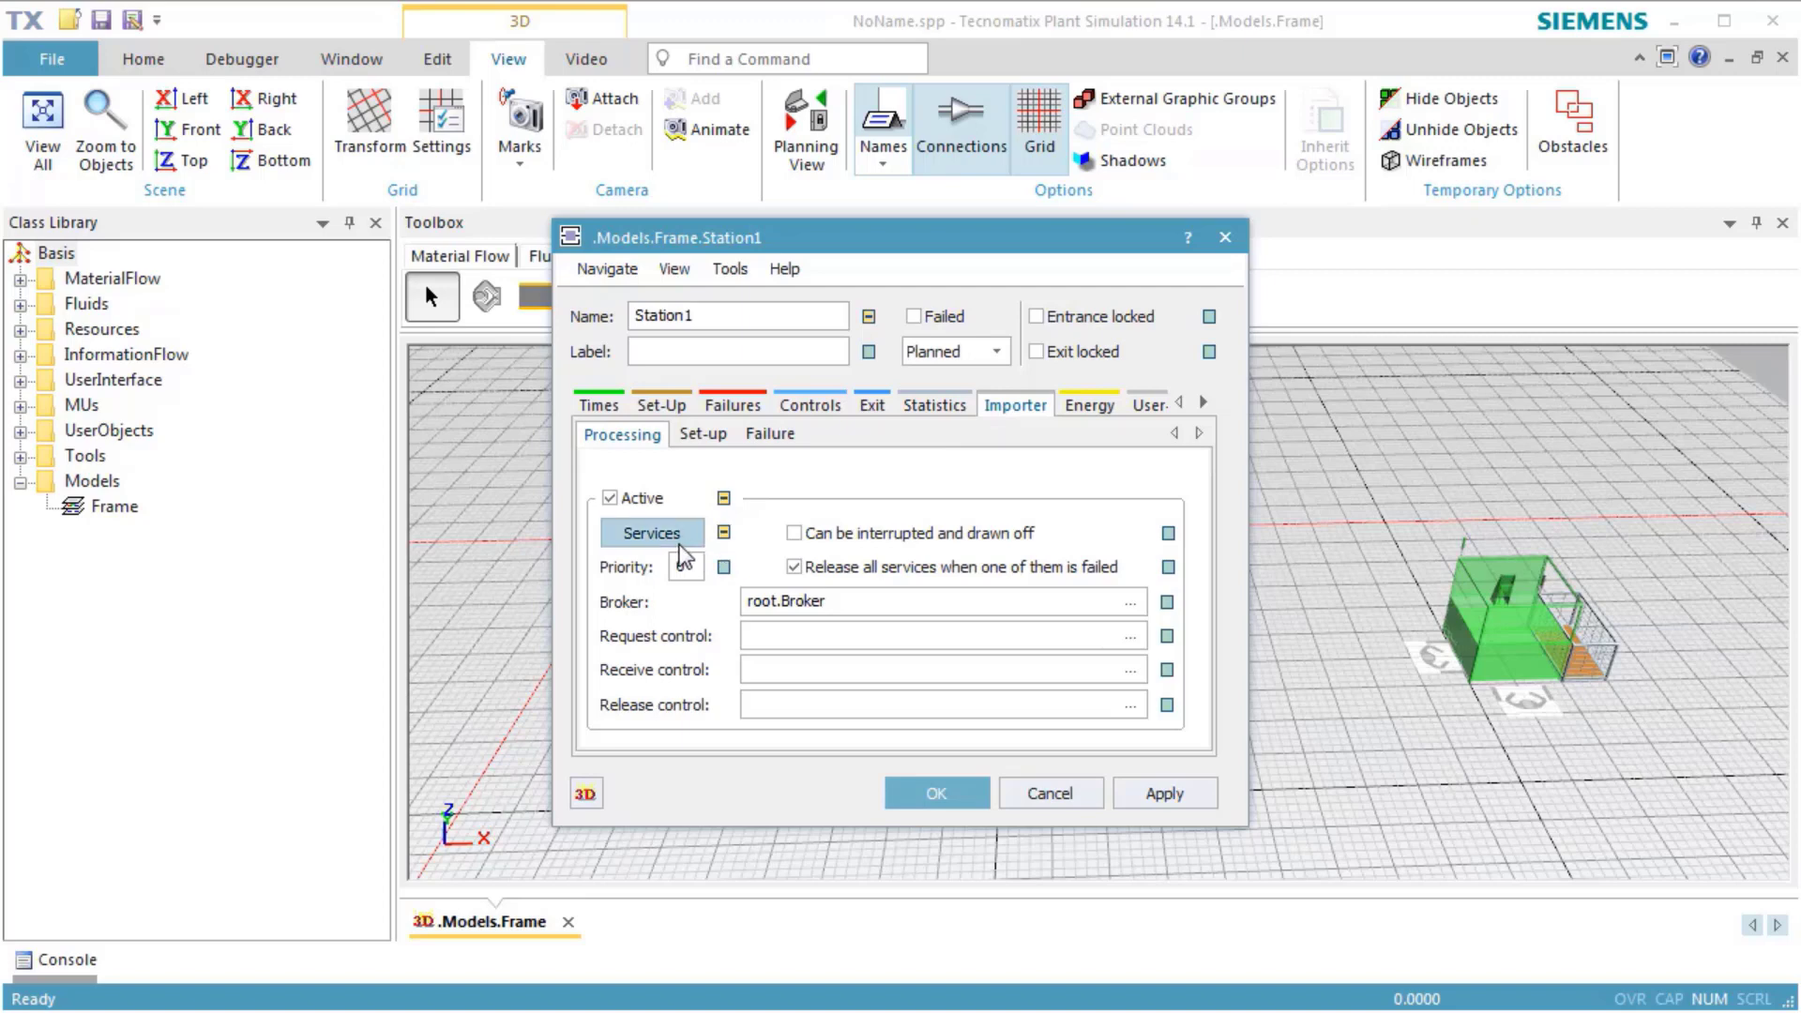
pyautogui.click(824, 441)
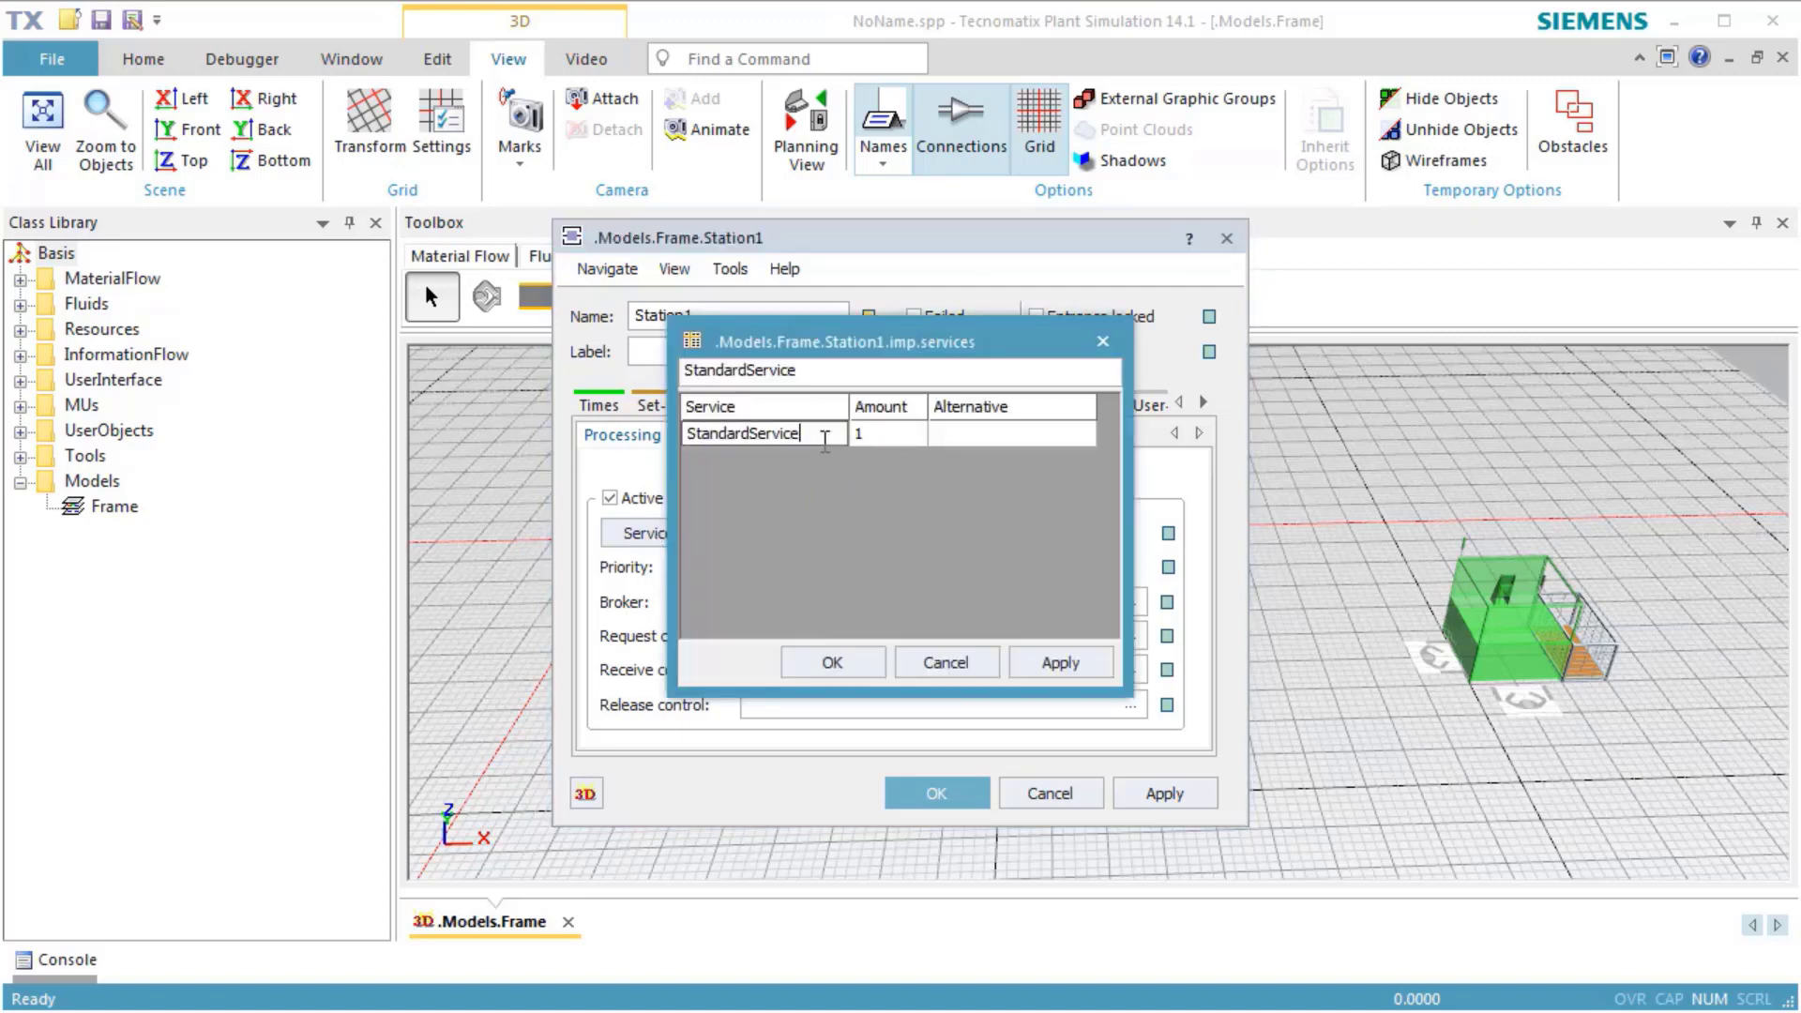
pyautogui.click(822, 440)
pyautogui.write('process')
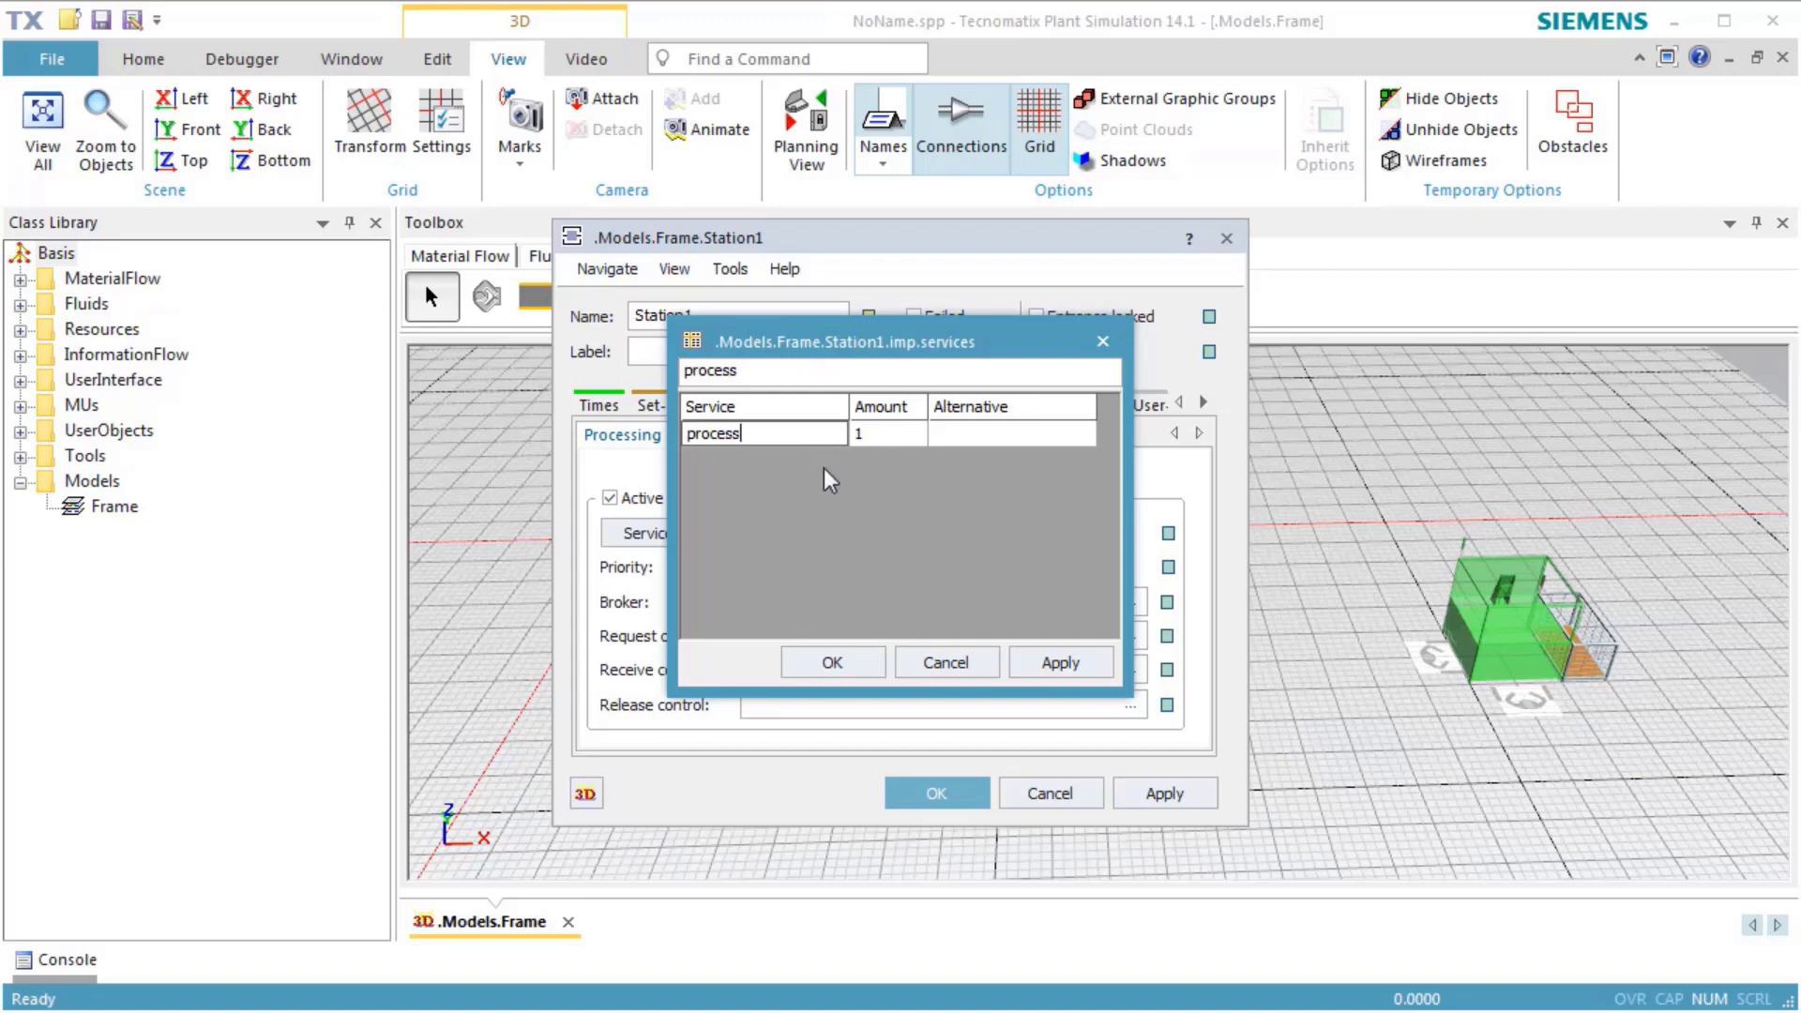
pyautogui.click(854, 662)
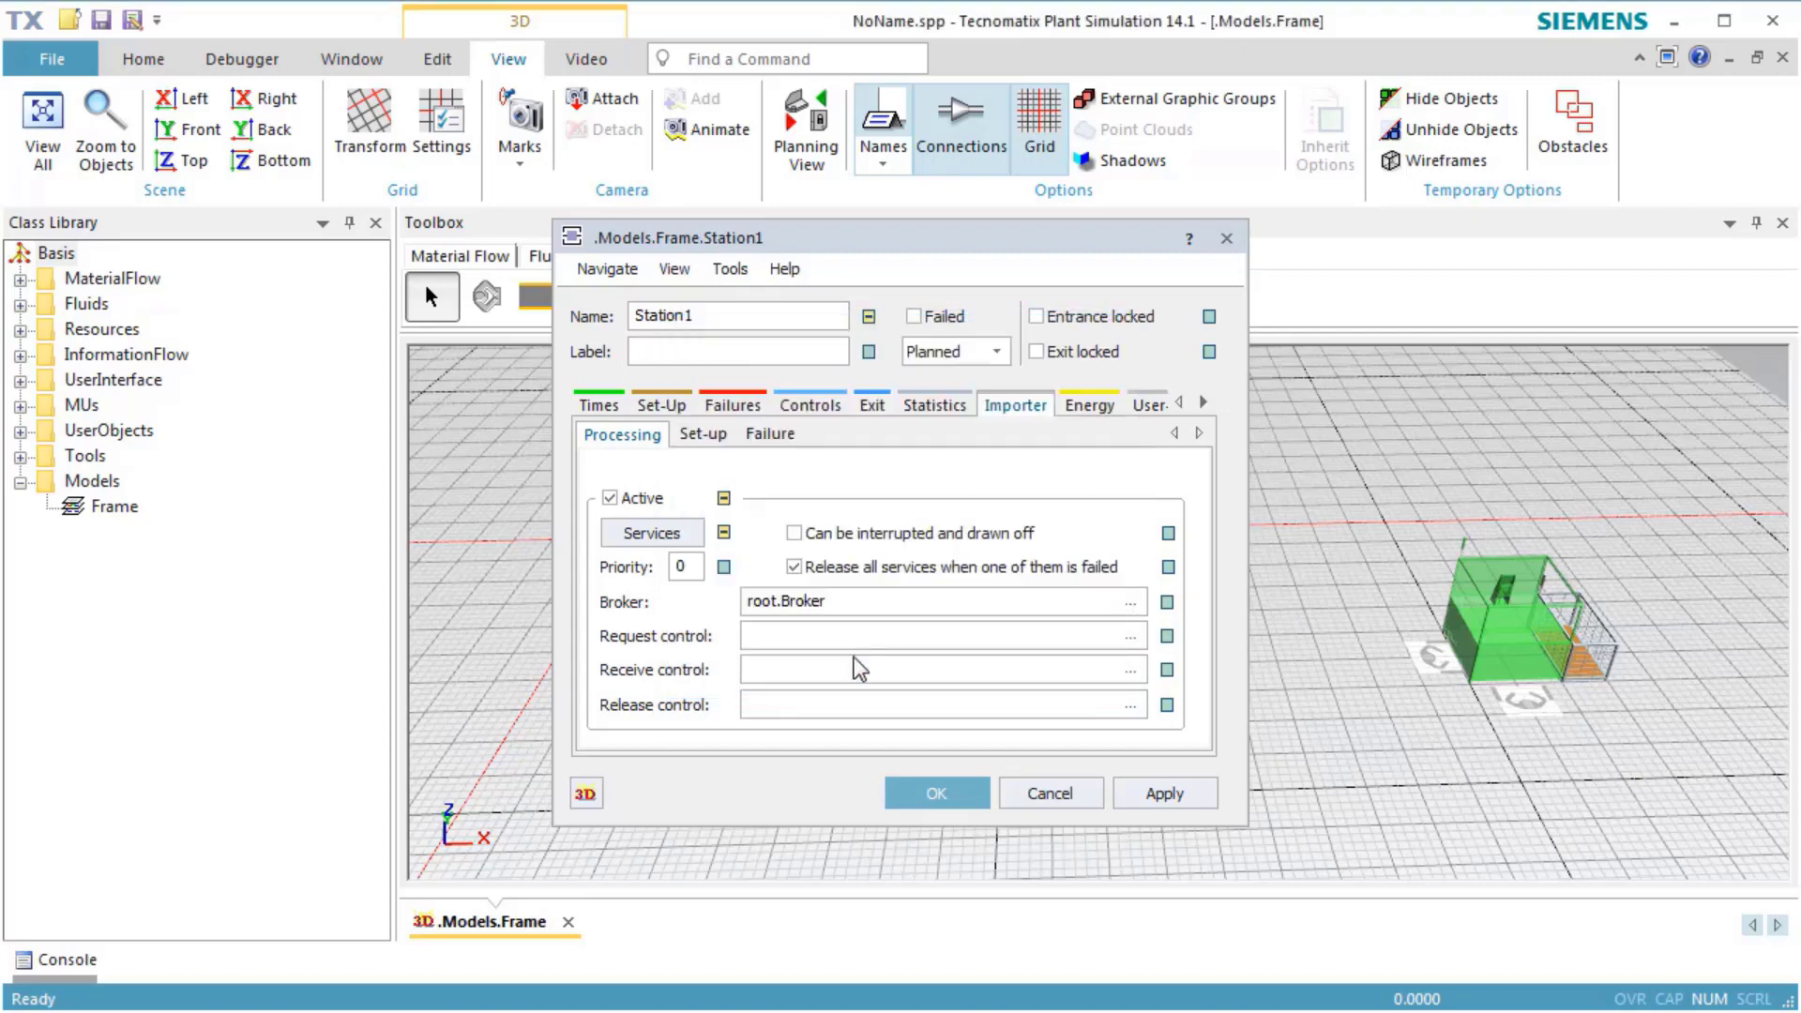
pyautogui.click(975, 792)
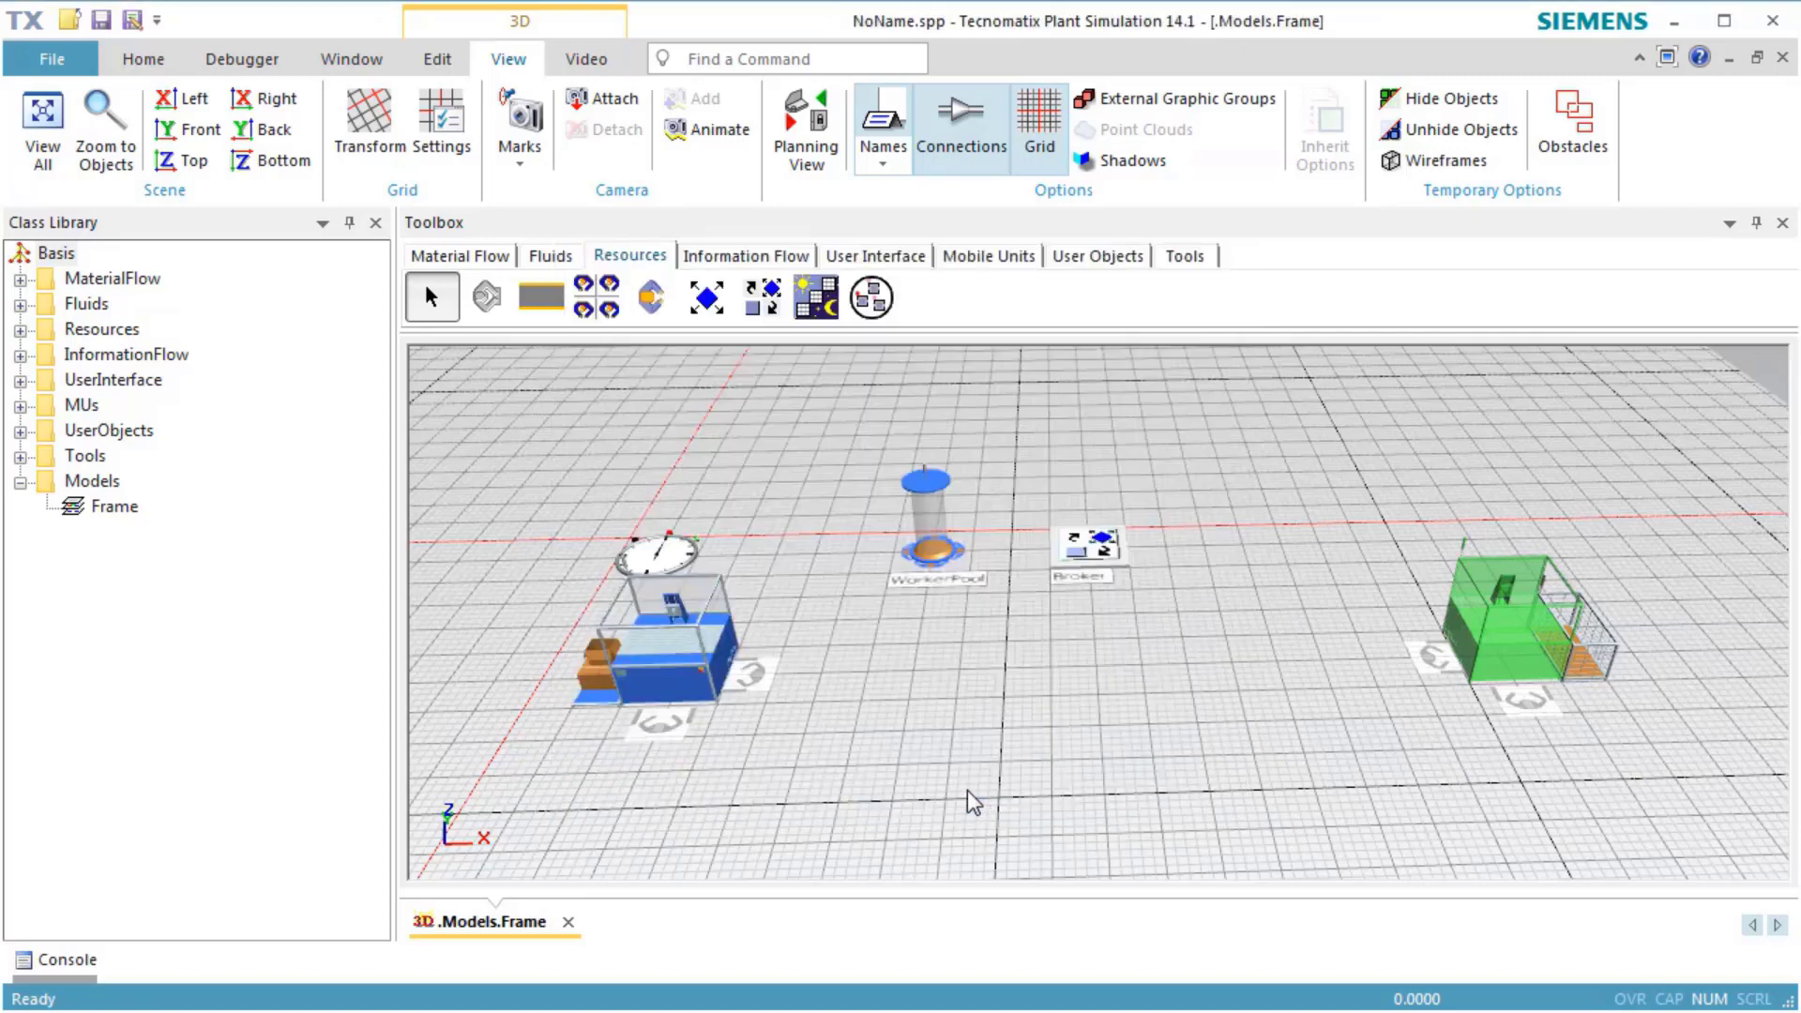
# - Enter 'process' as the supported service of the Workplace at Station
pyautogui.doubleClick(665, 734)
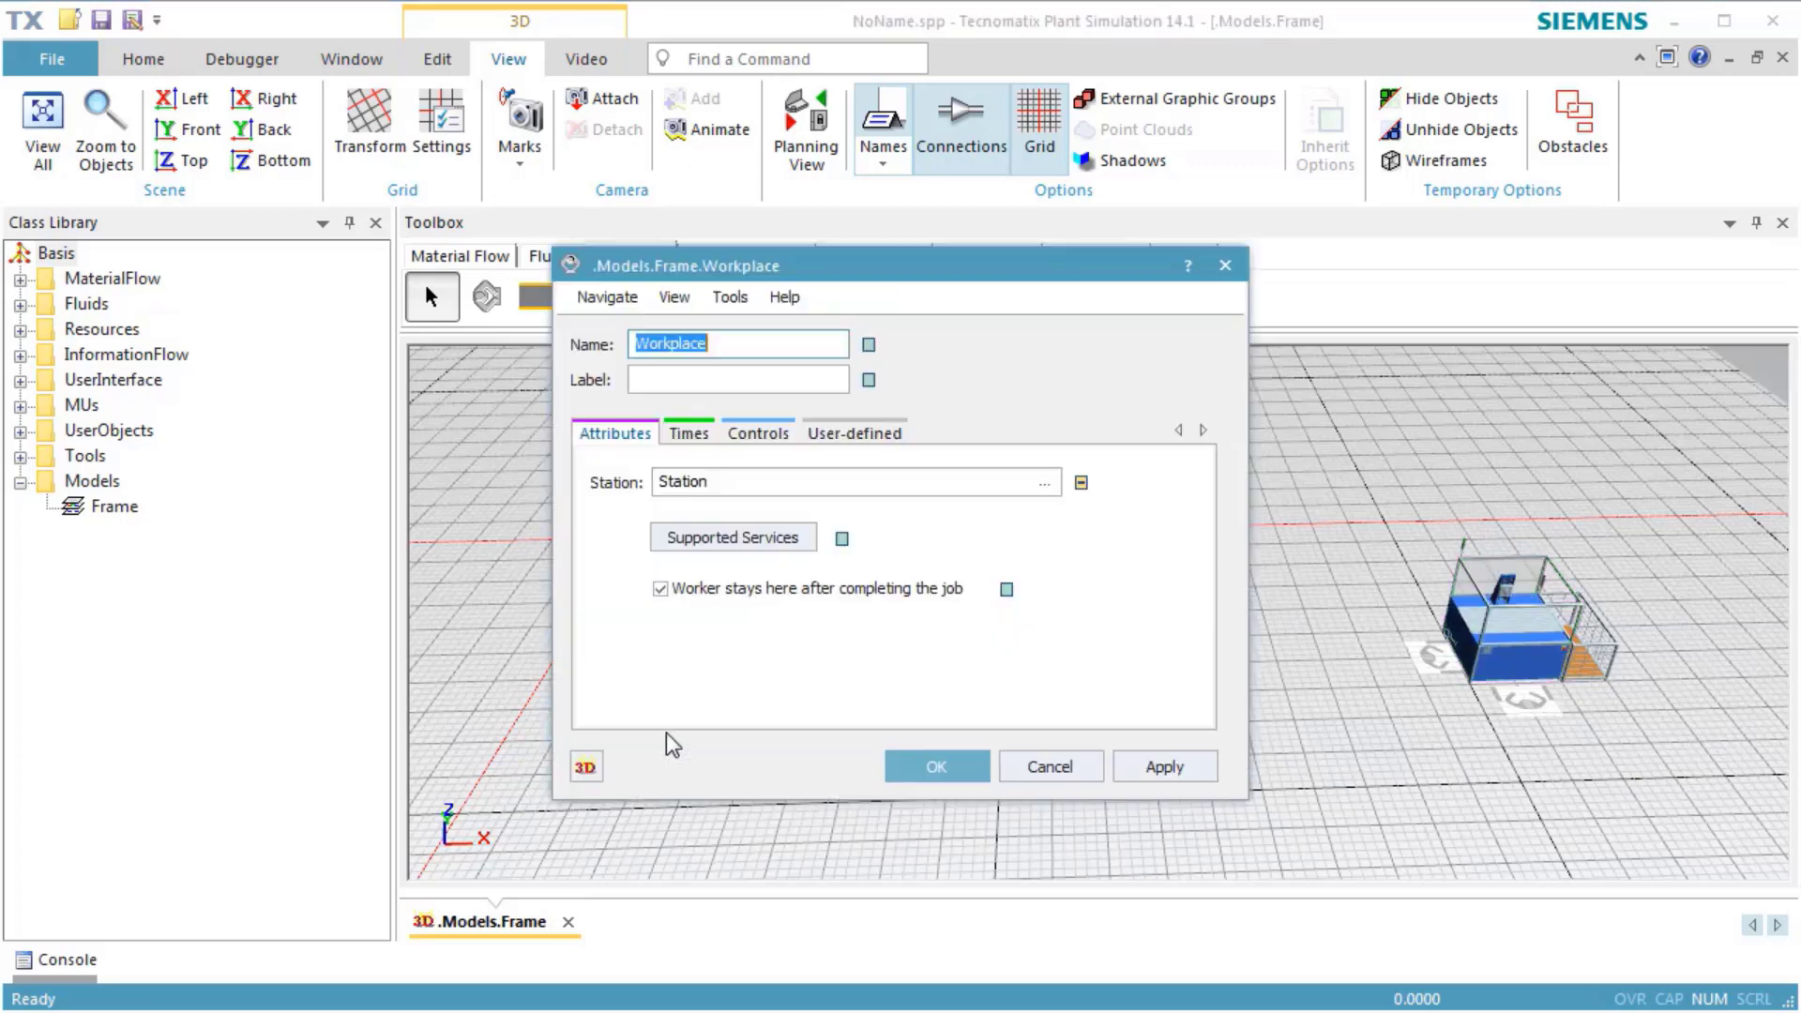
pyautogui.click(810, 547)
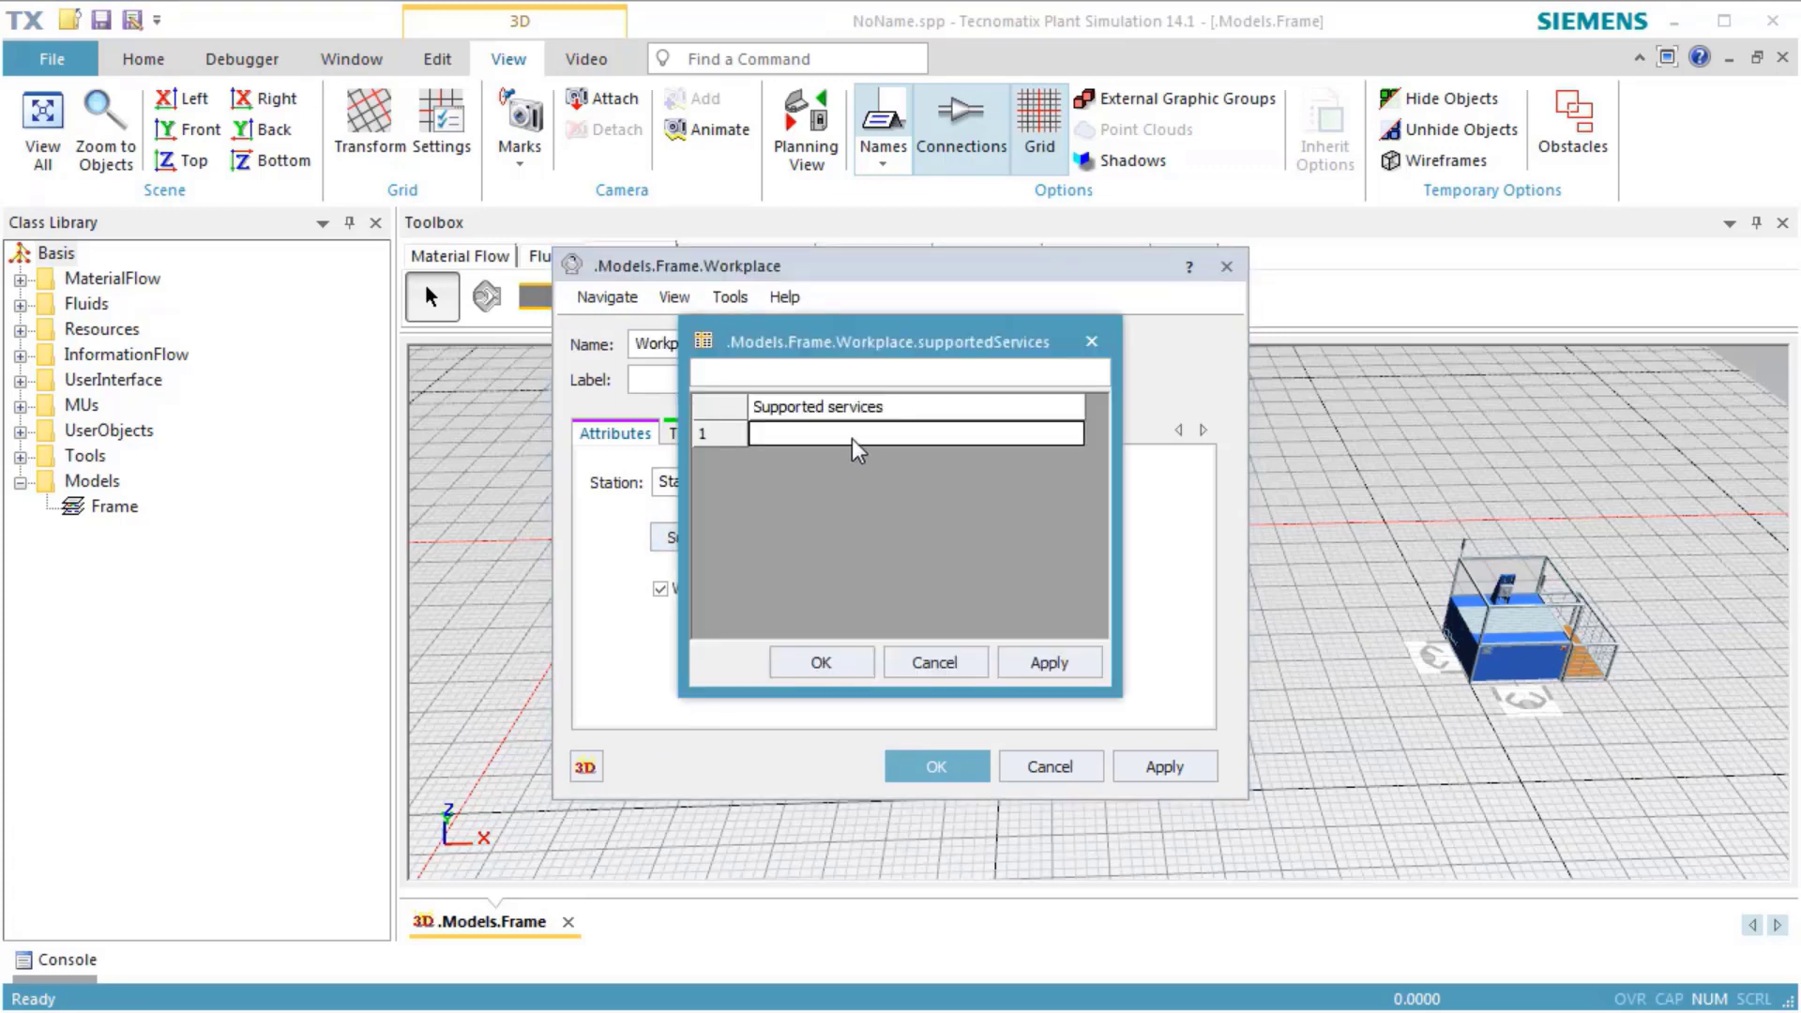
pyautogui.write('process')
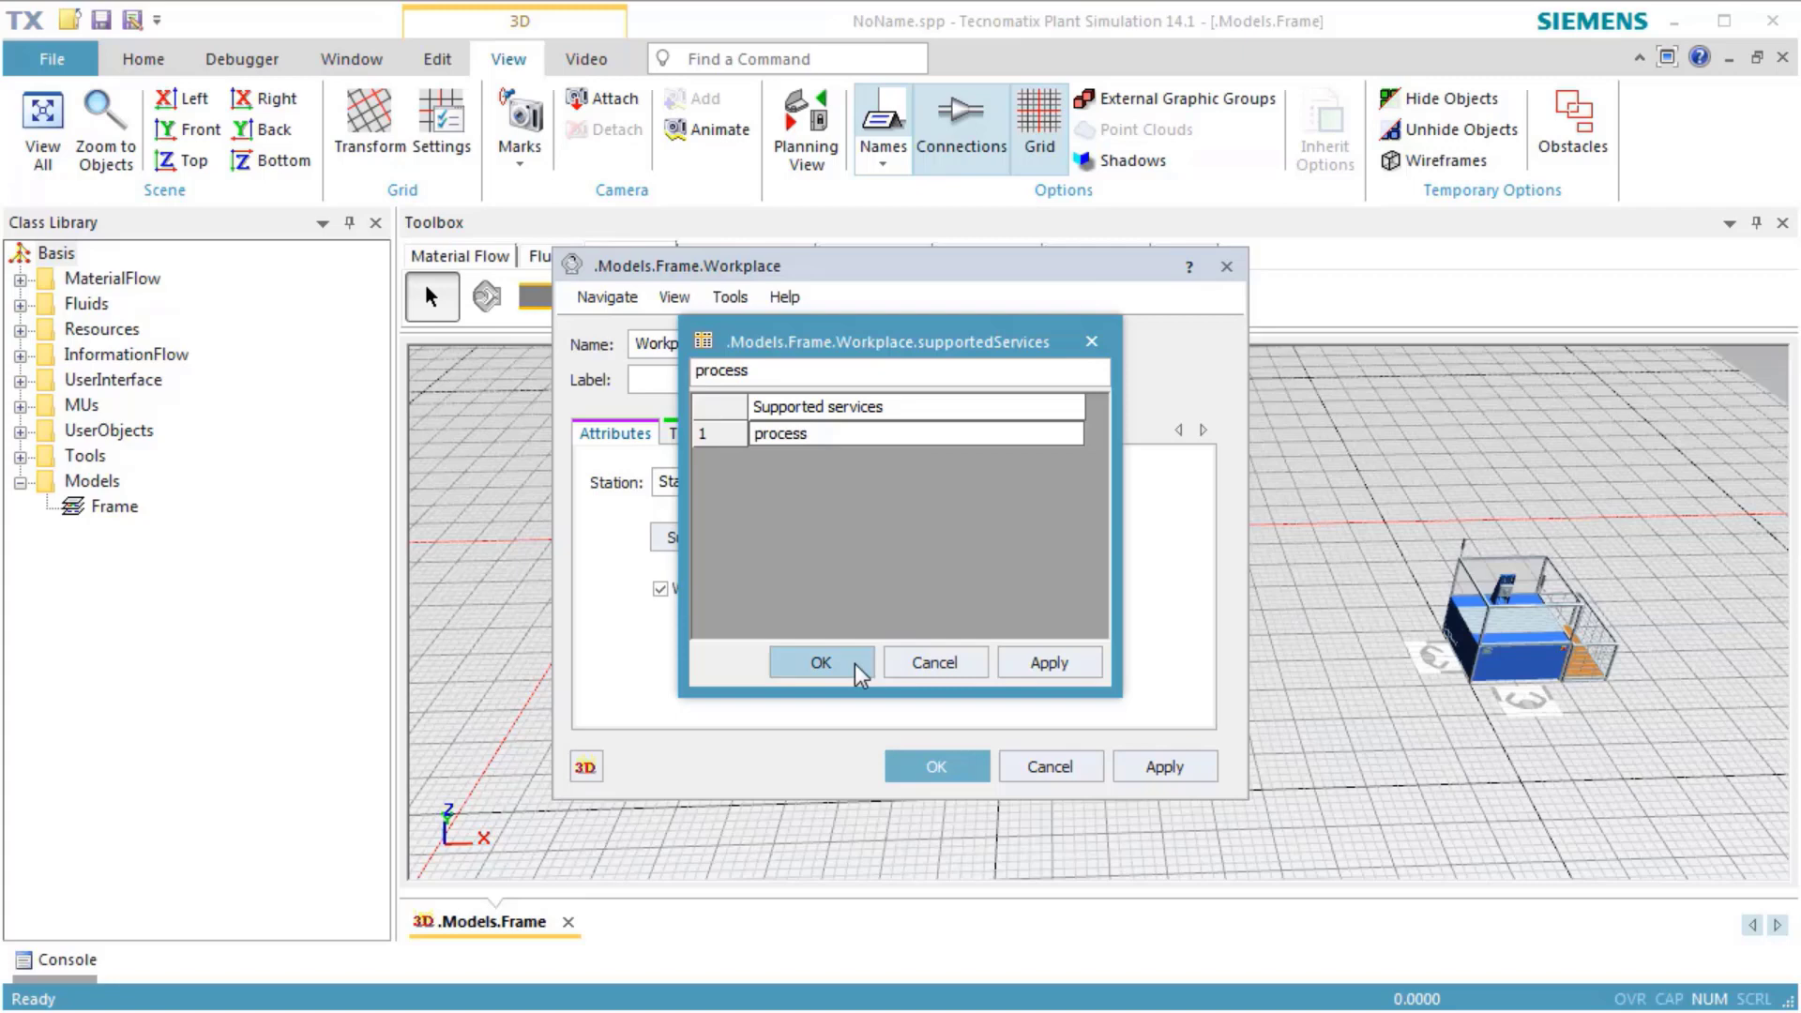
pyautogui.click(853, 662)
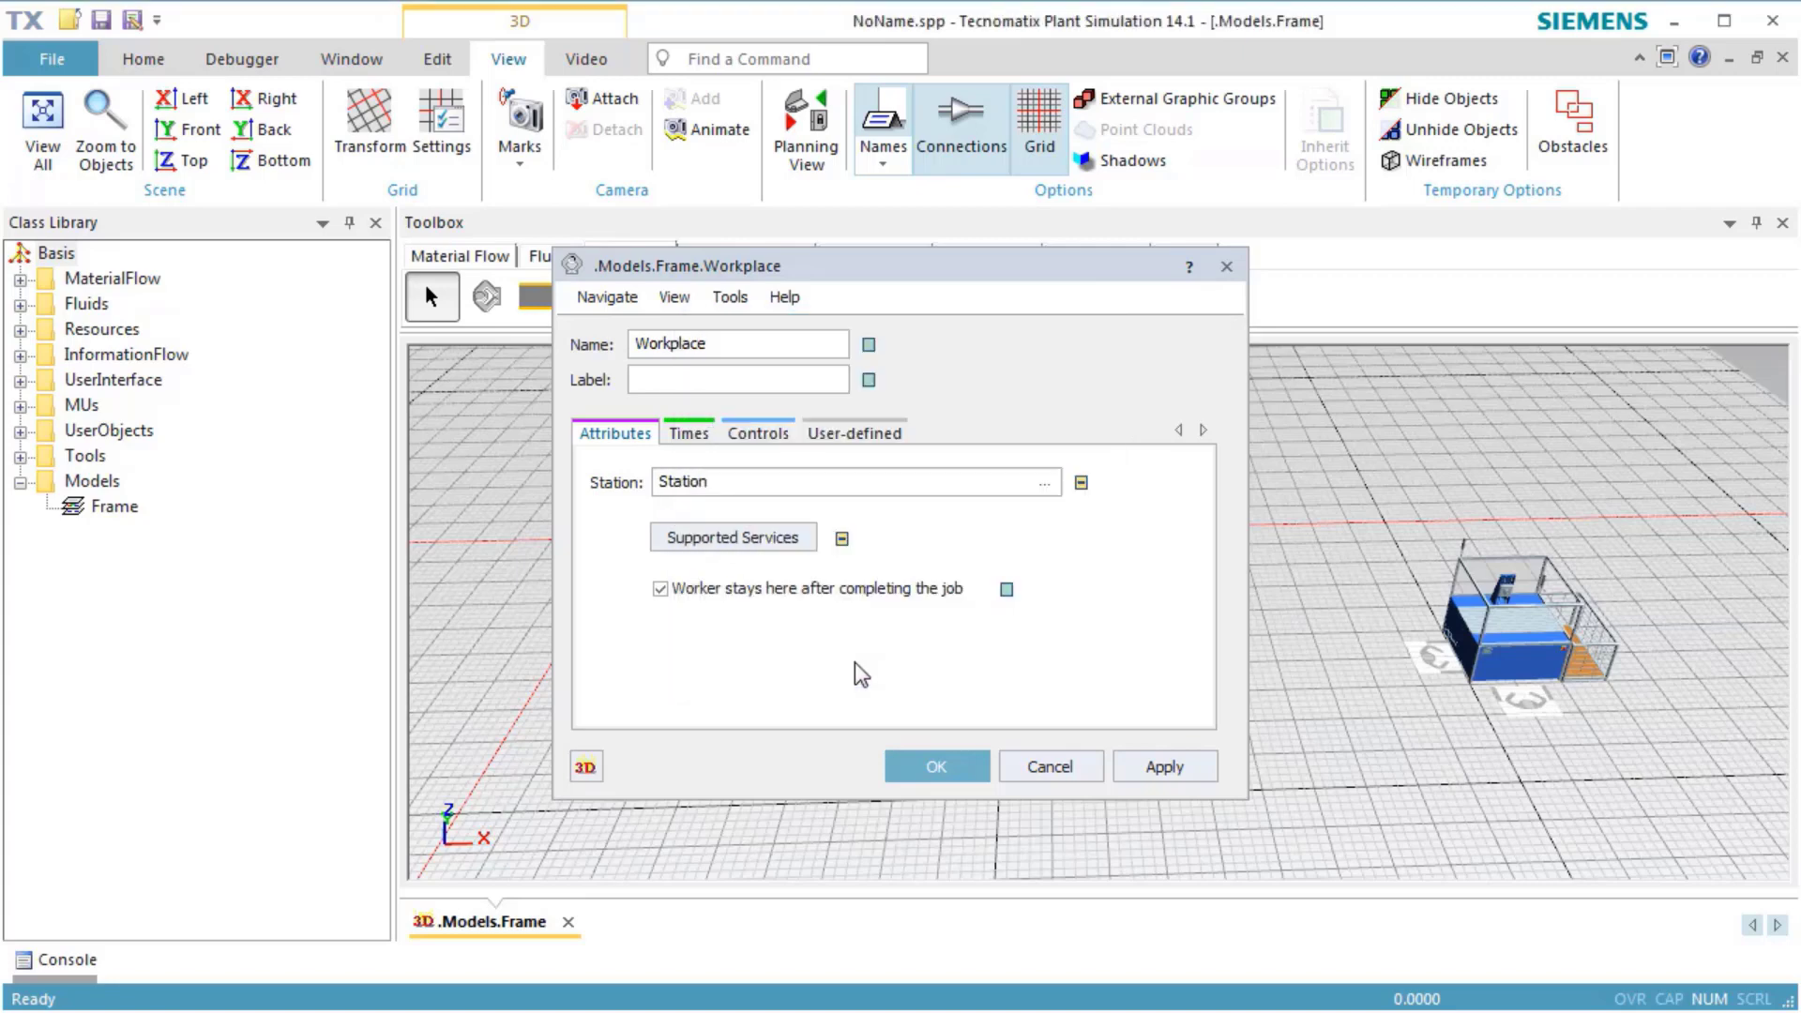
pyautogui.click(912, 776)
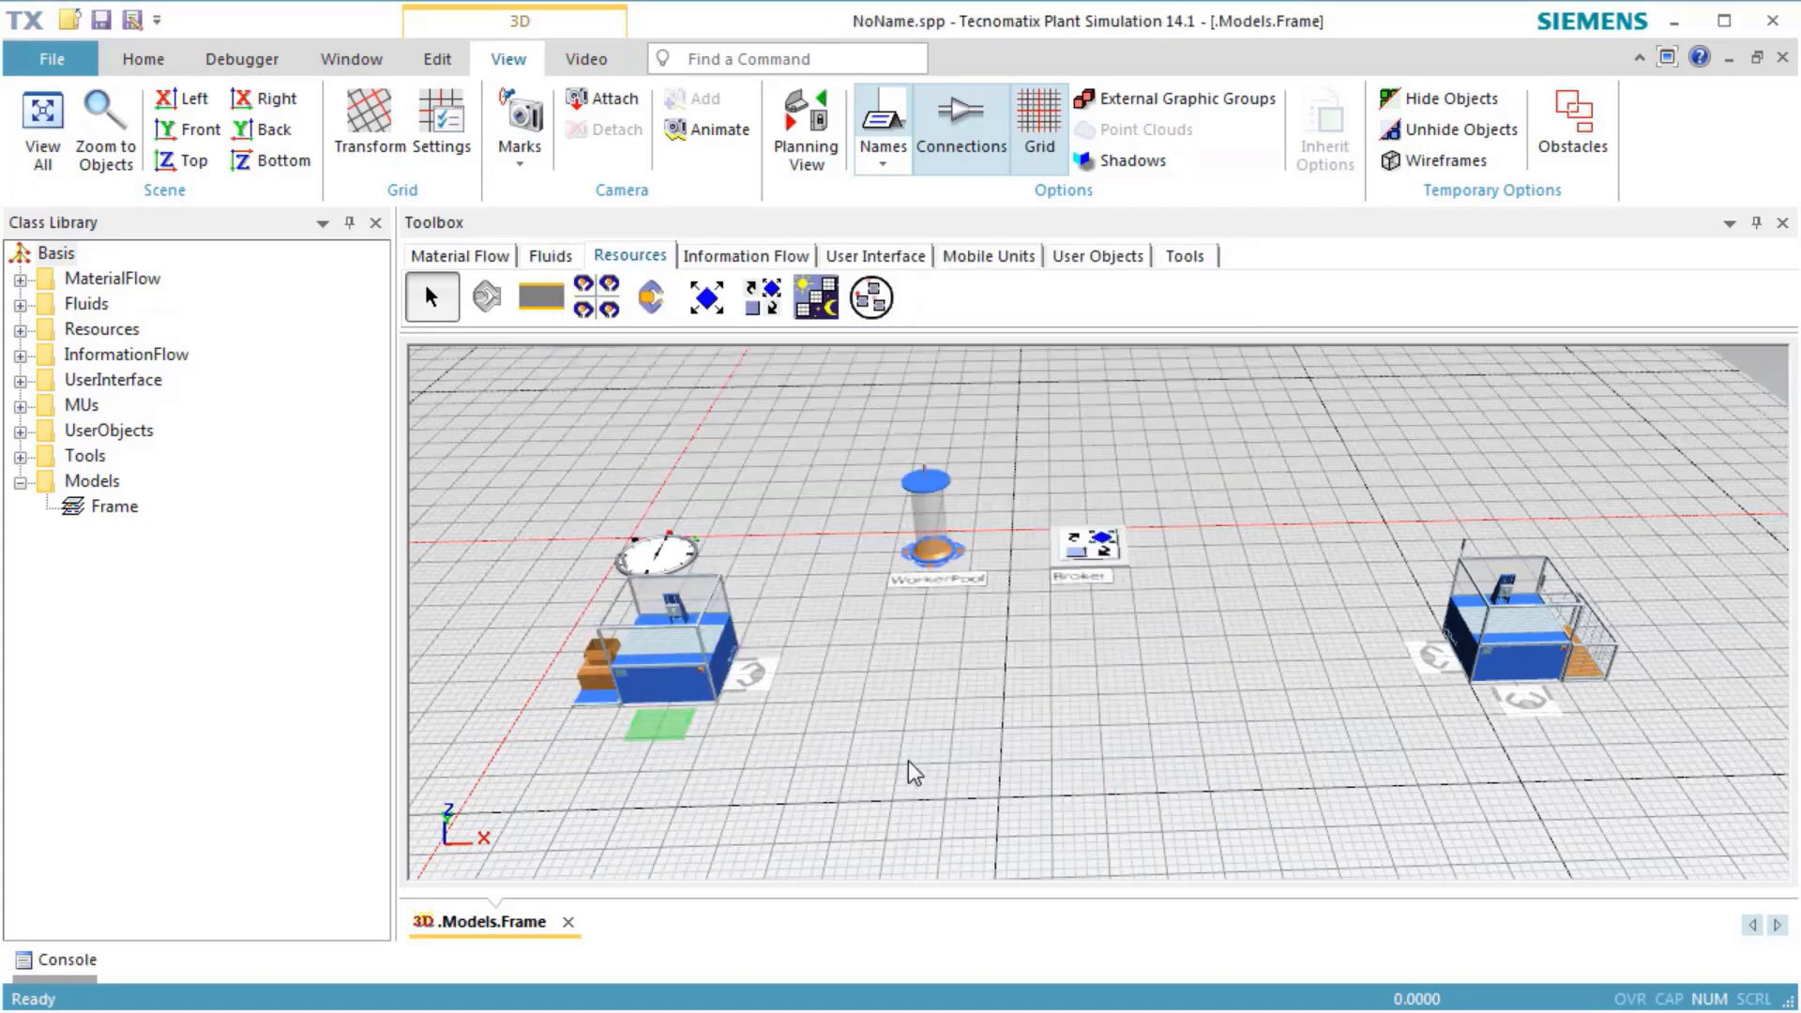
# - Set Workplace1's supported service to 'carry'
pyautogui.doubleClick(756, 677)
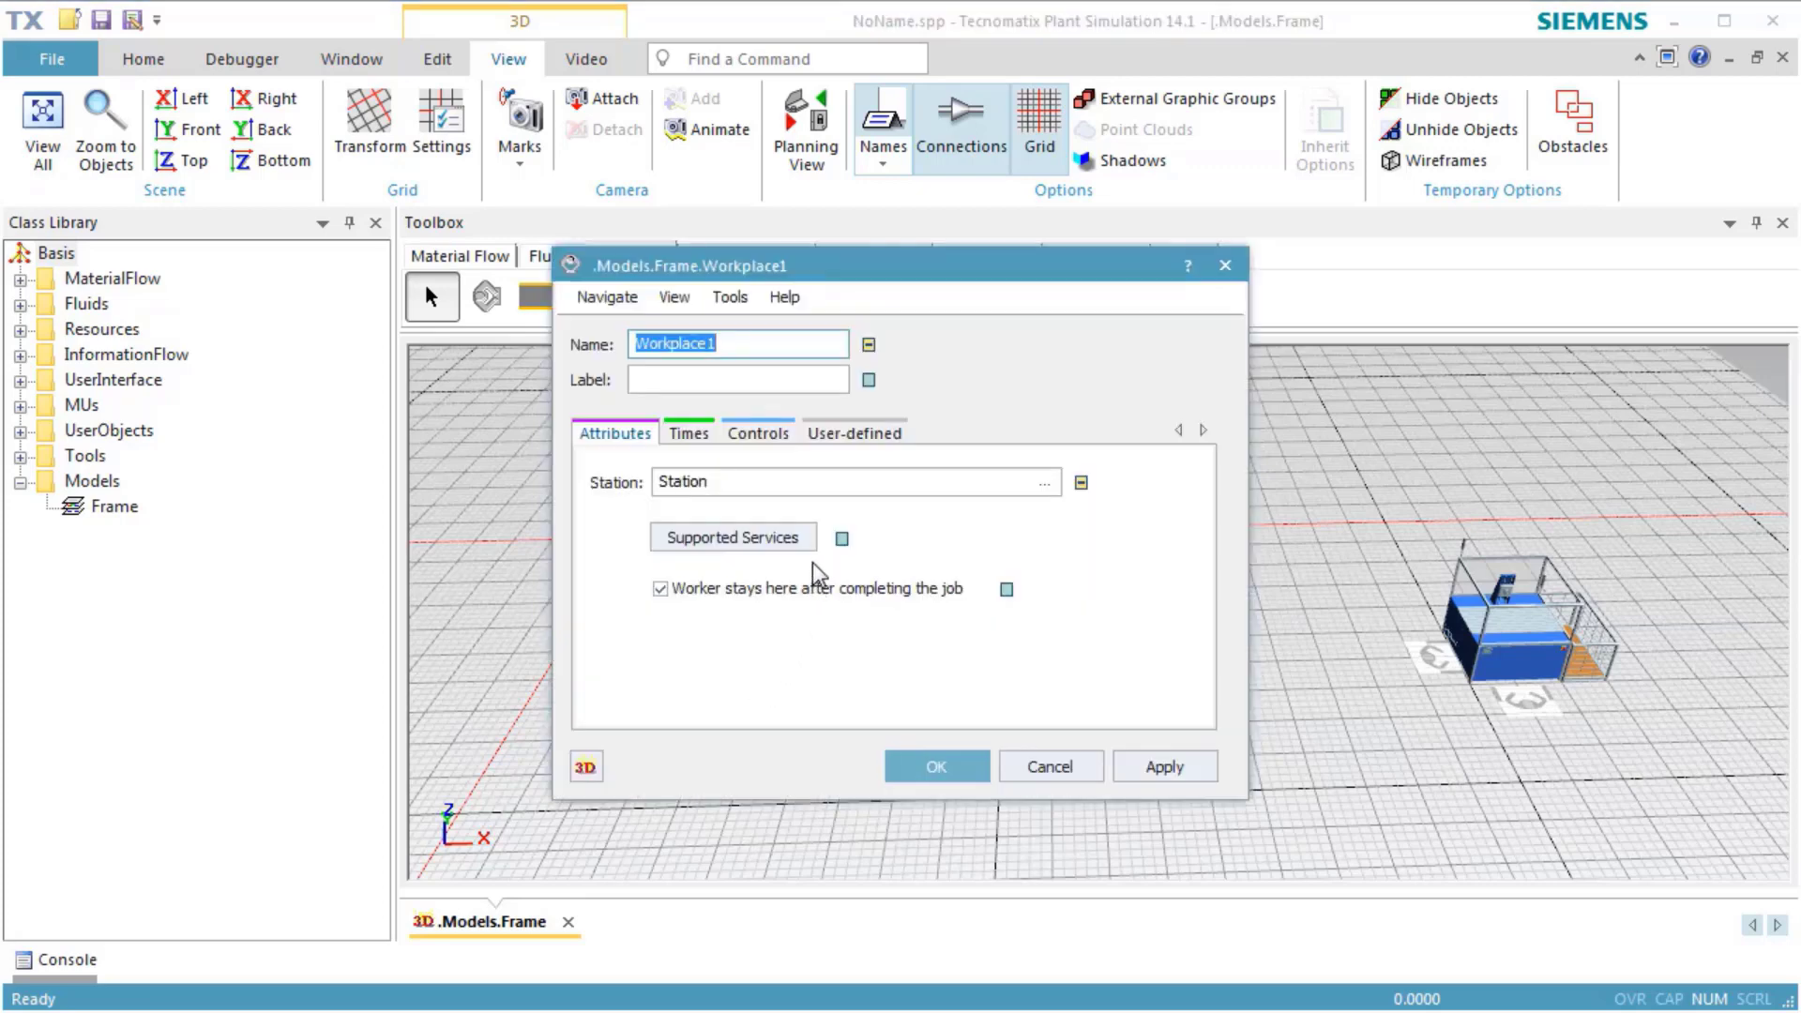
pyautogui.click(788, 537)
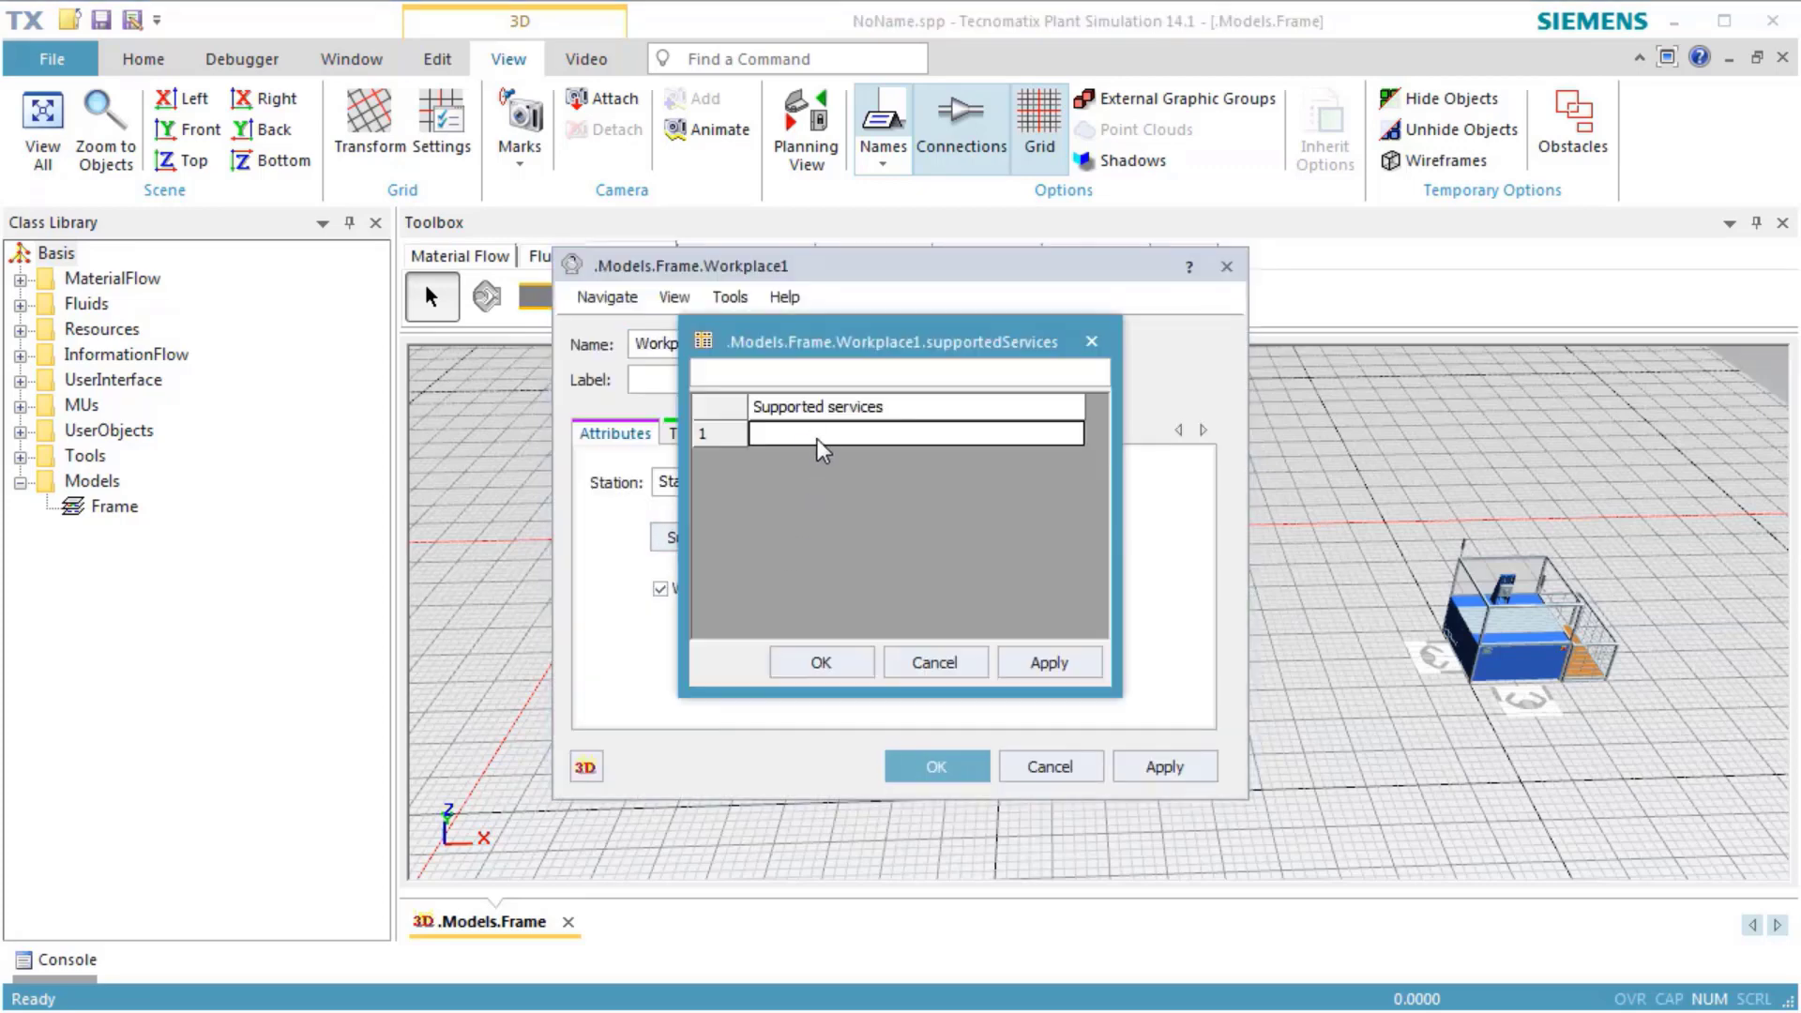
pyautogui.write('carry')
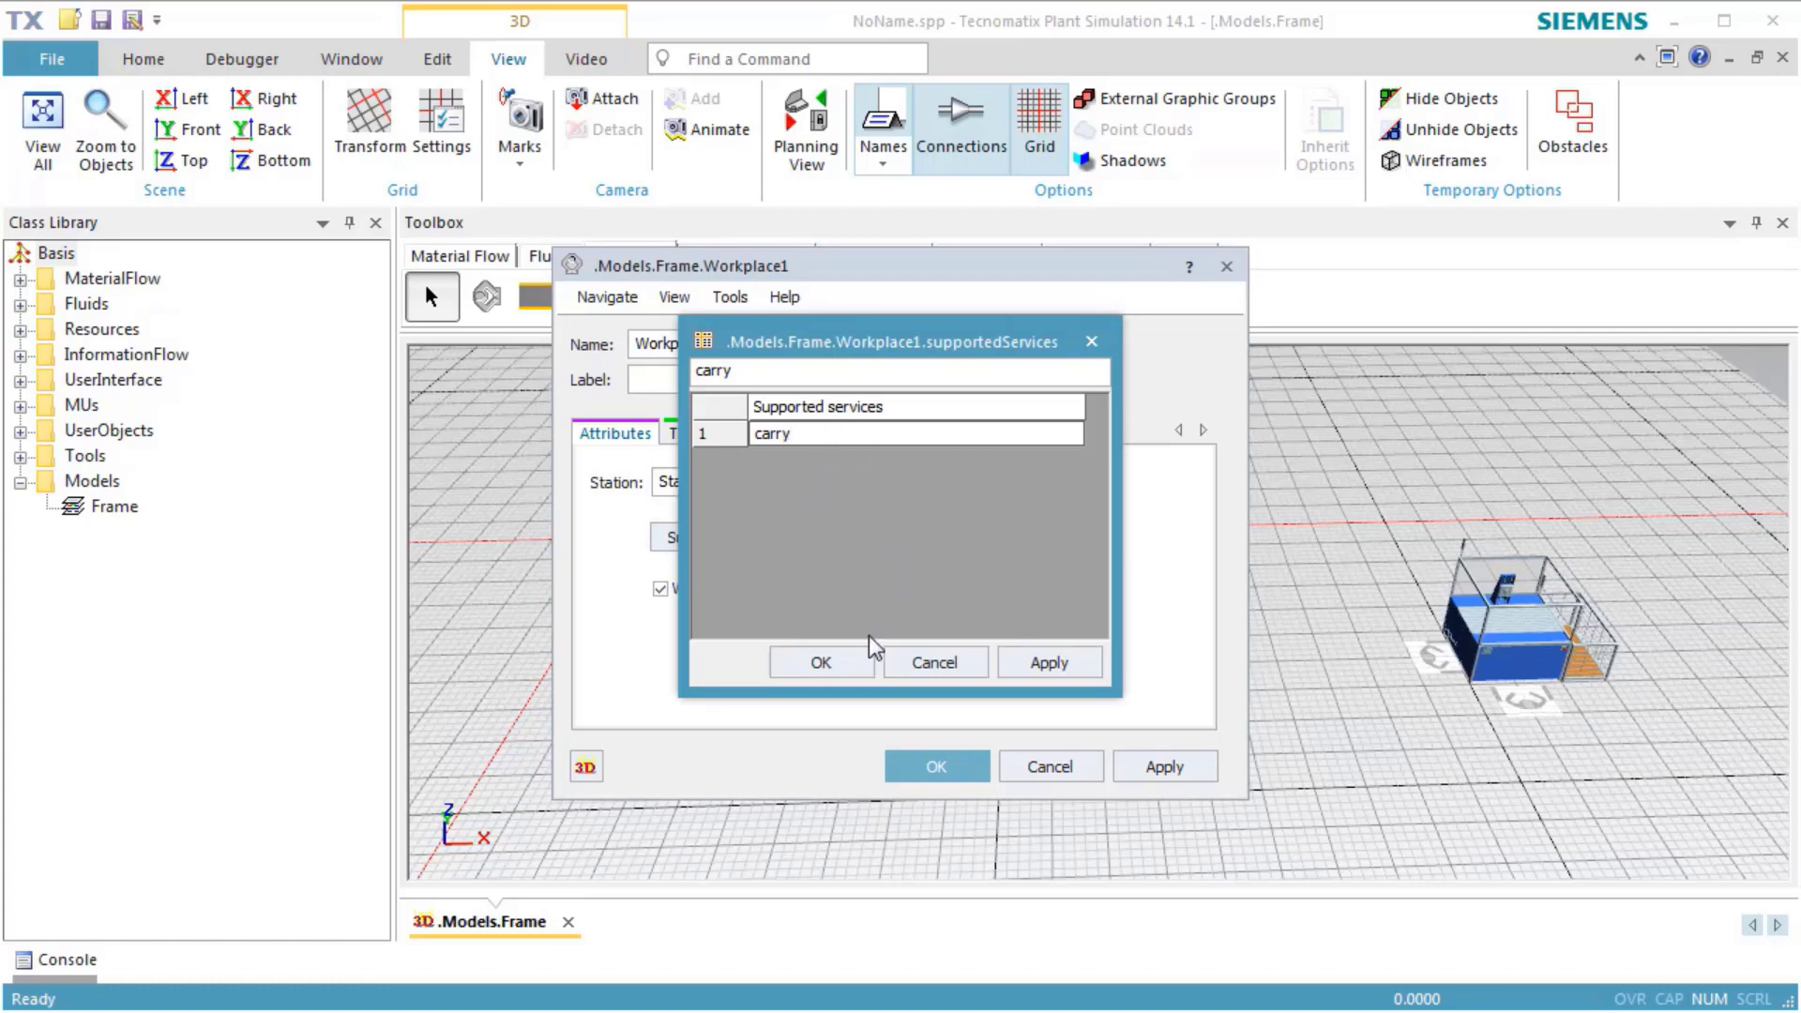
pyautogui.click(854, 657)
pyautogui.click(929, 766)
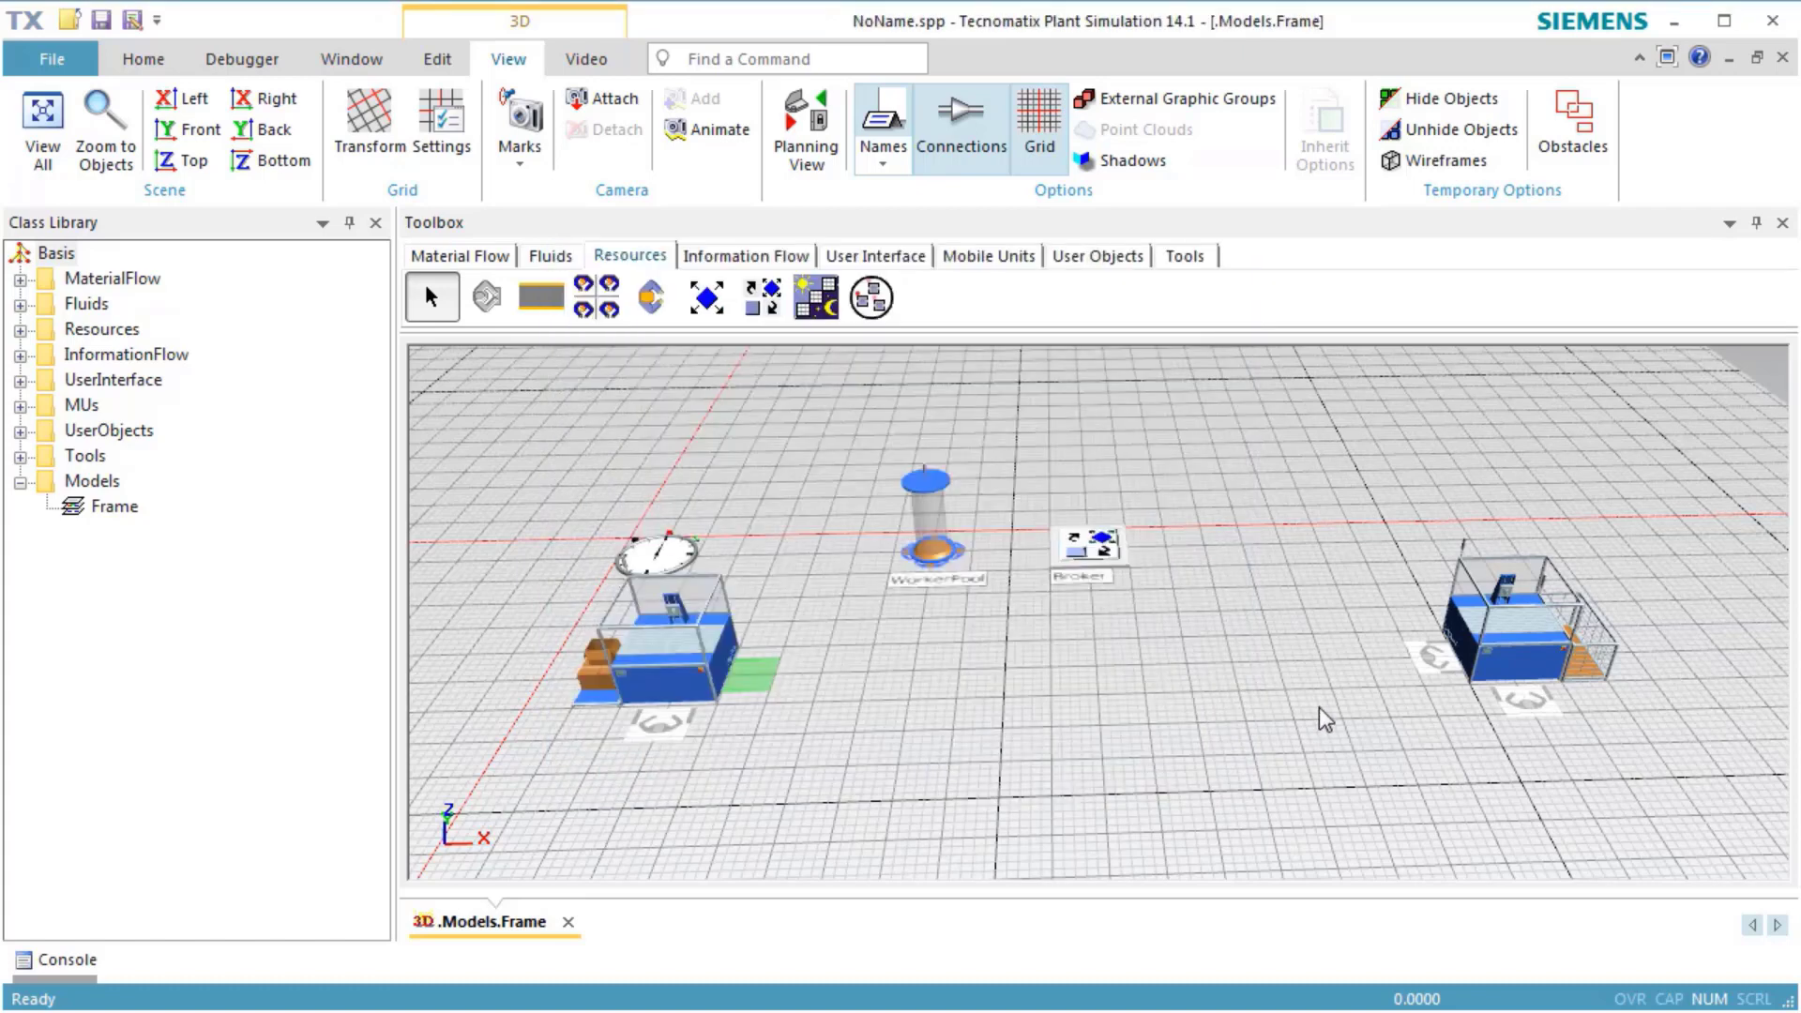
# - Set Workplace2's supported service to 'carry' as well
pyautogui.doubleClick(1429, 659)
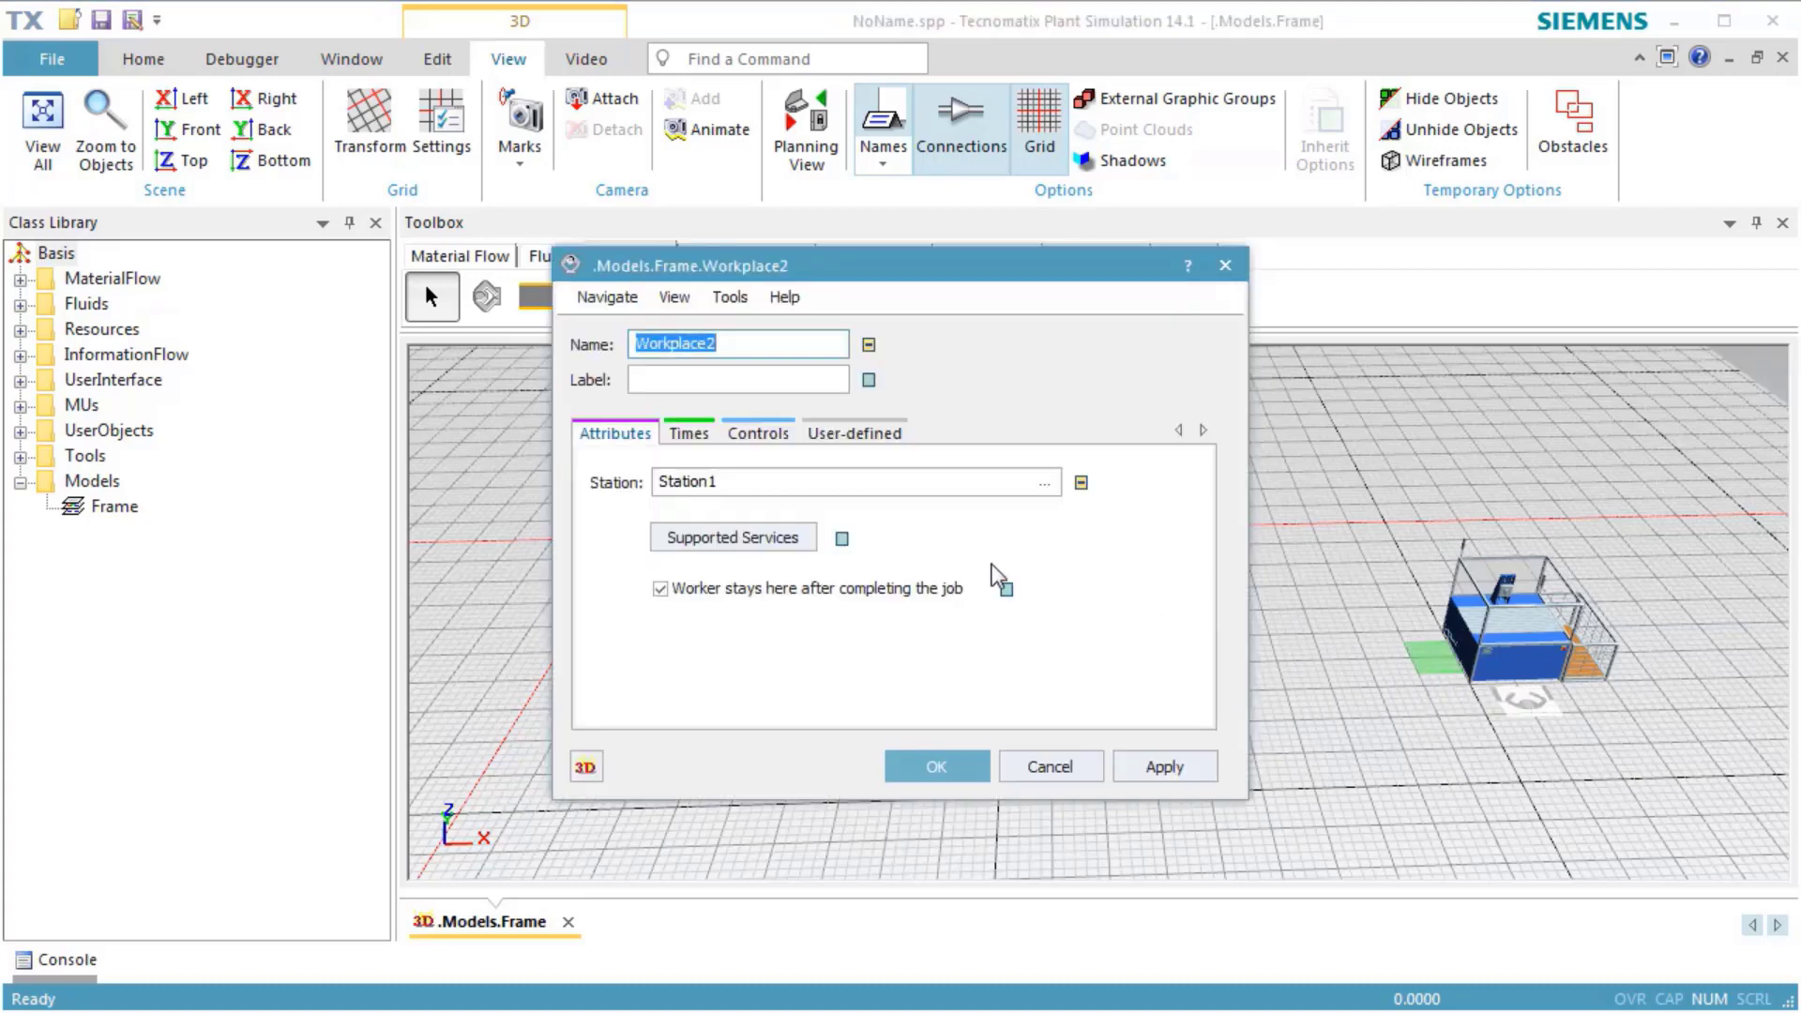
pyautogui.click(792, 540)
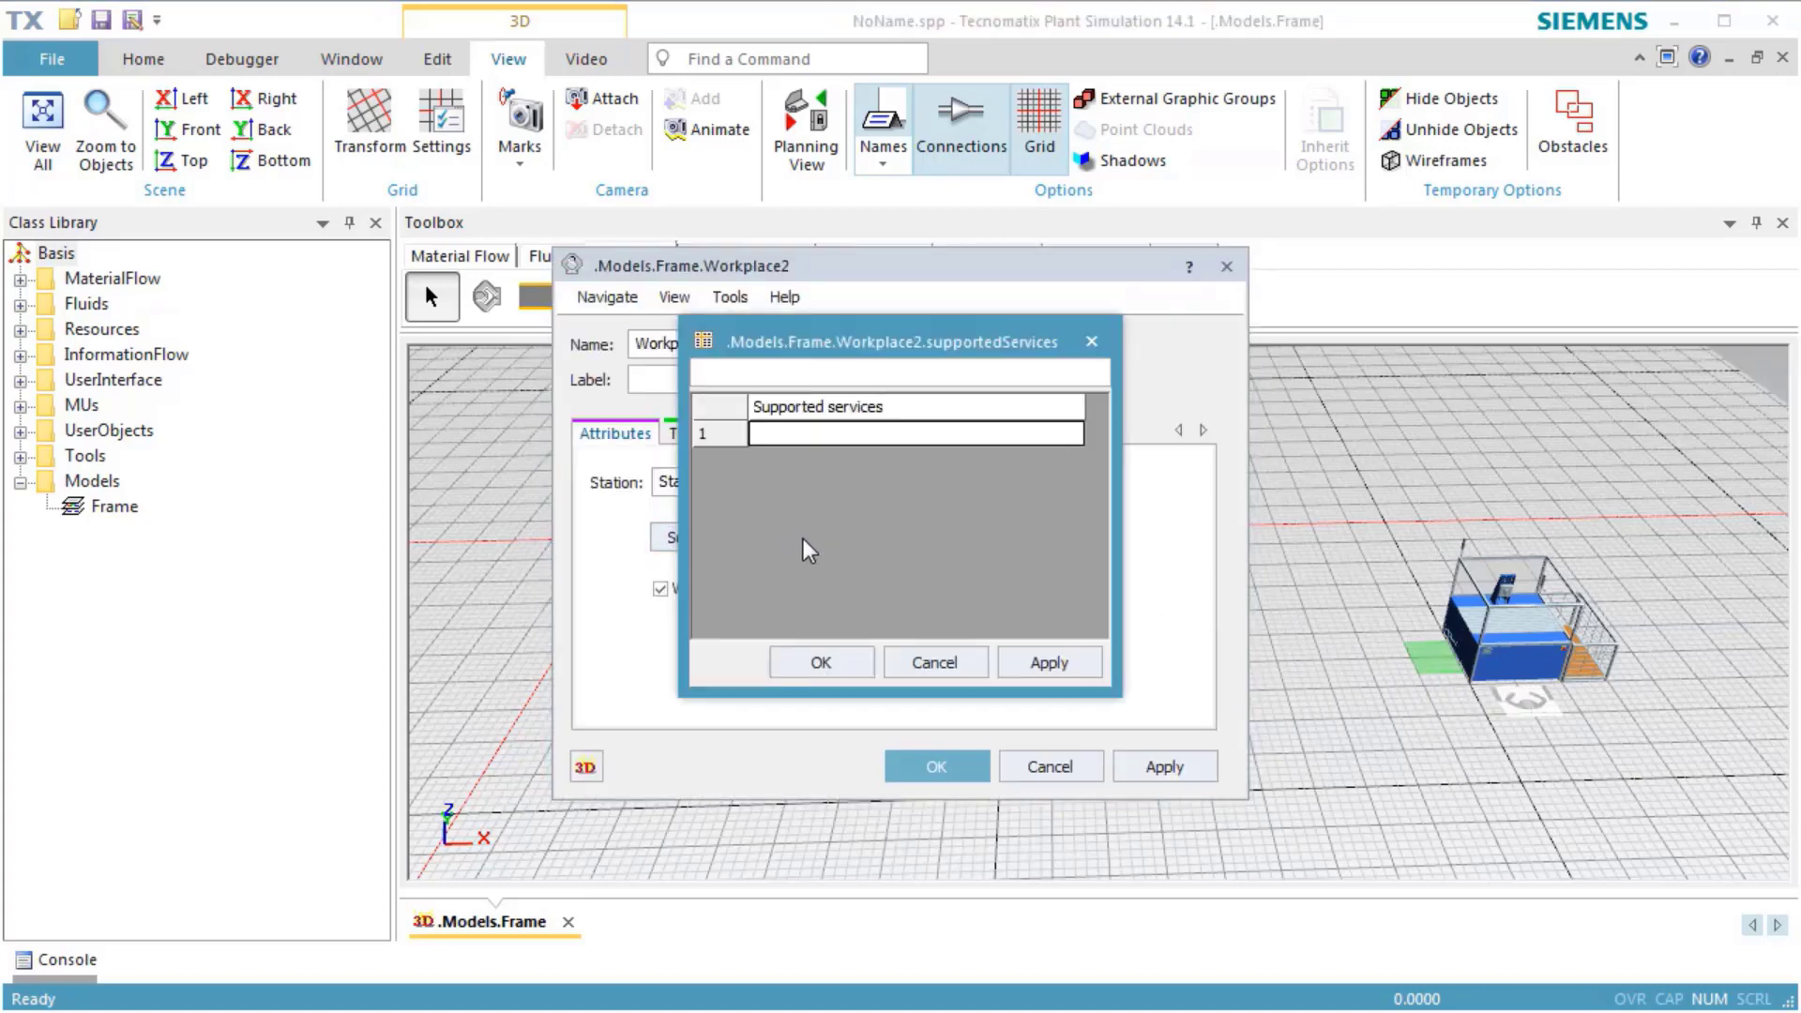
pyautogui.click(818, 435)
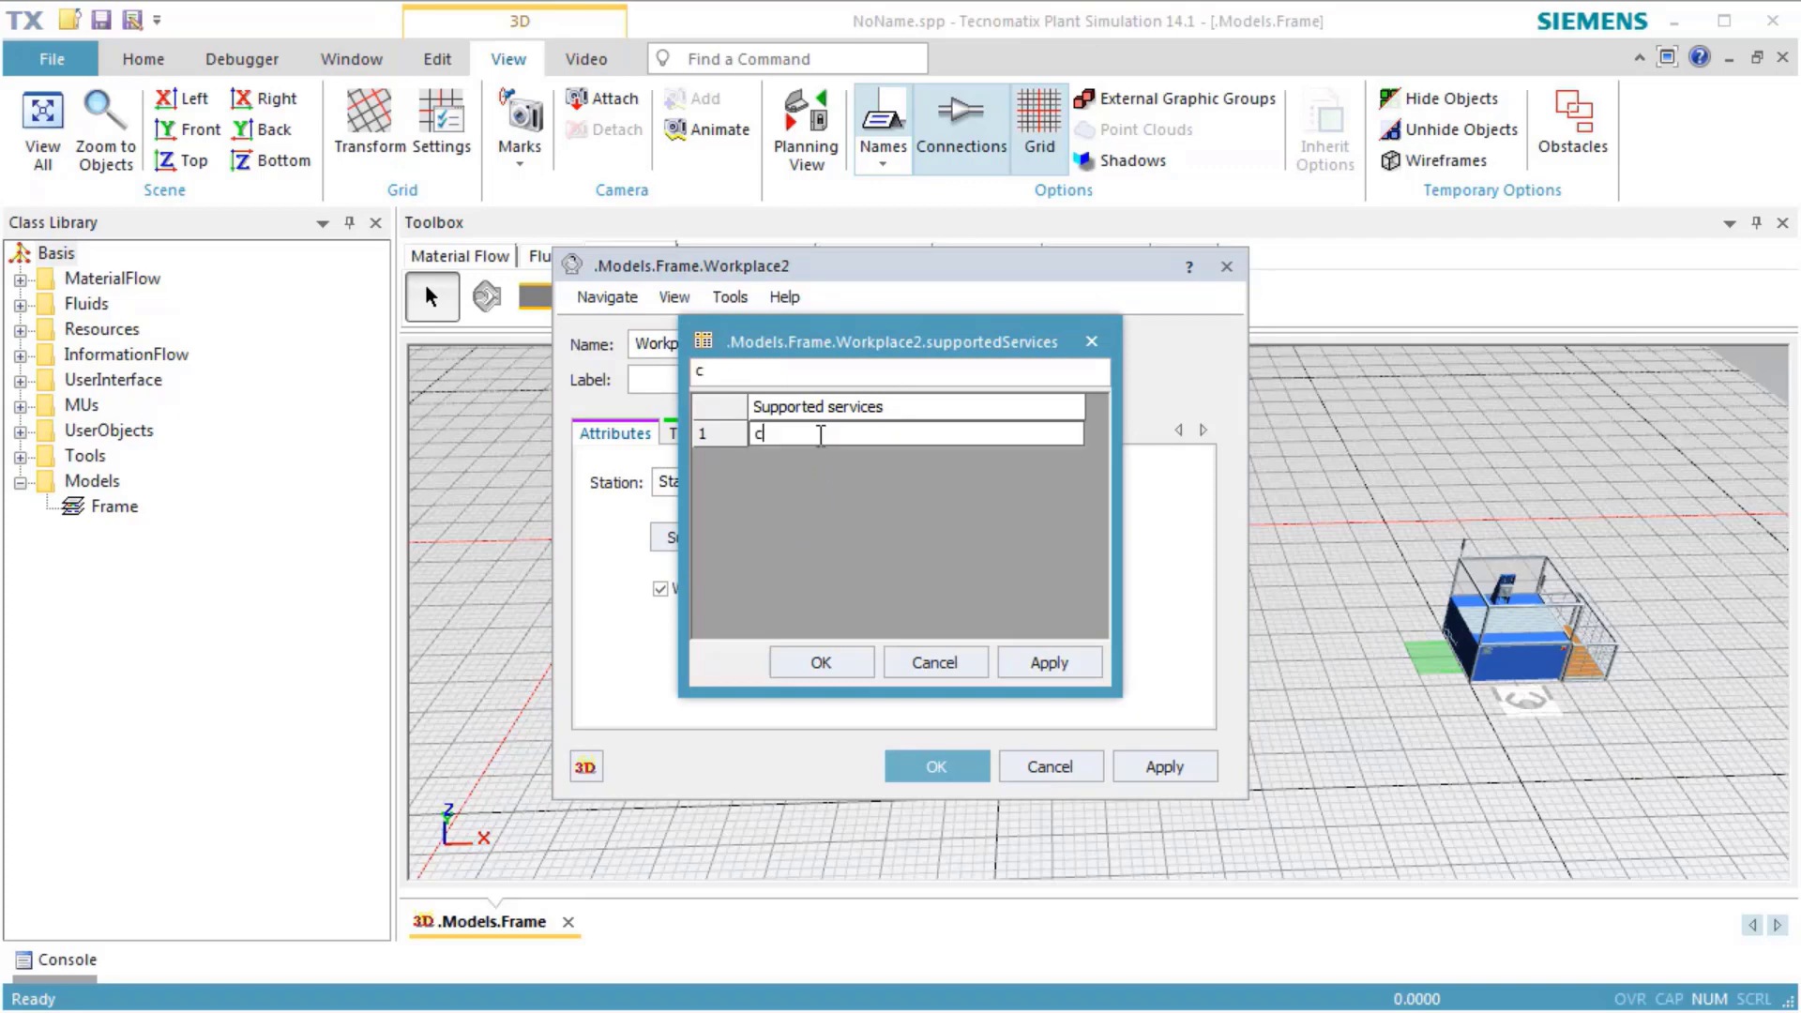
pyautogui.write('carry')
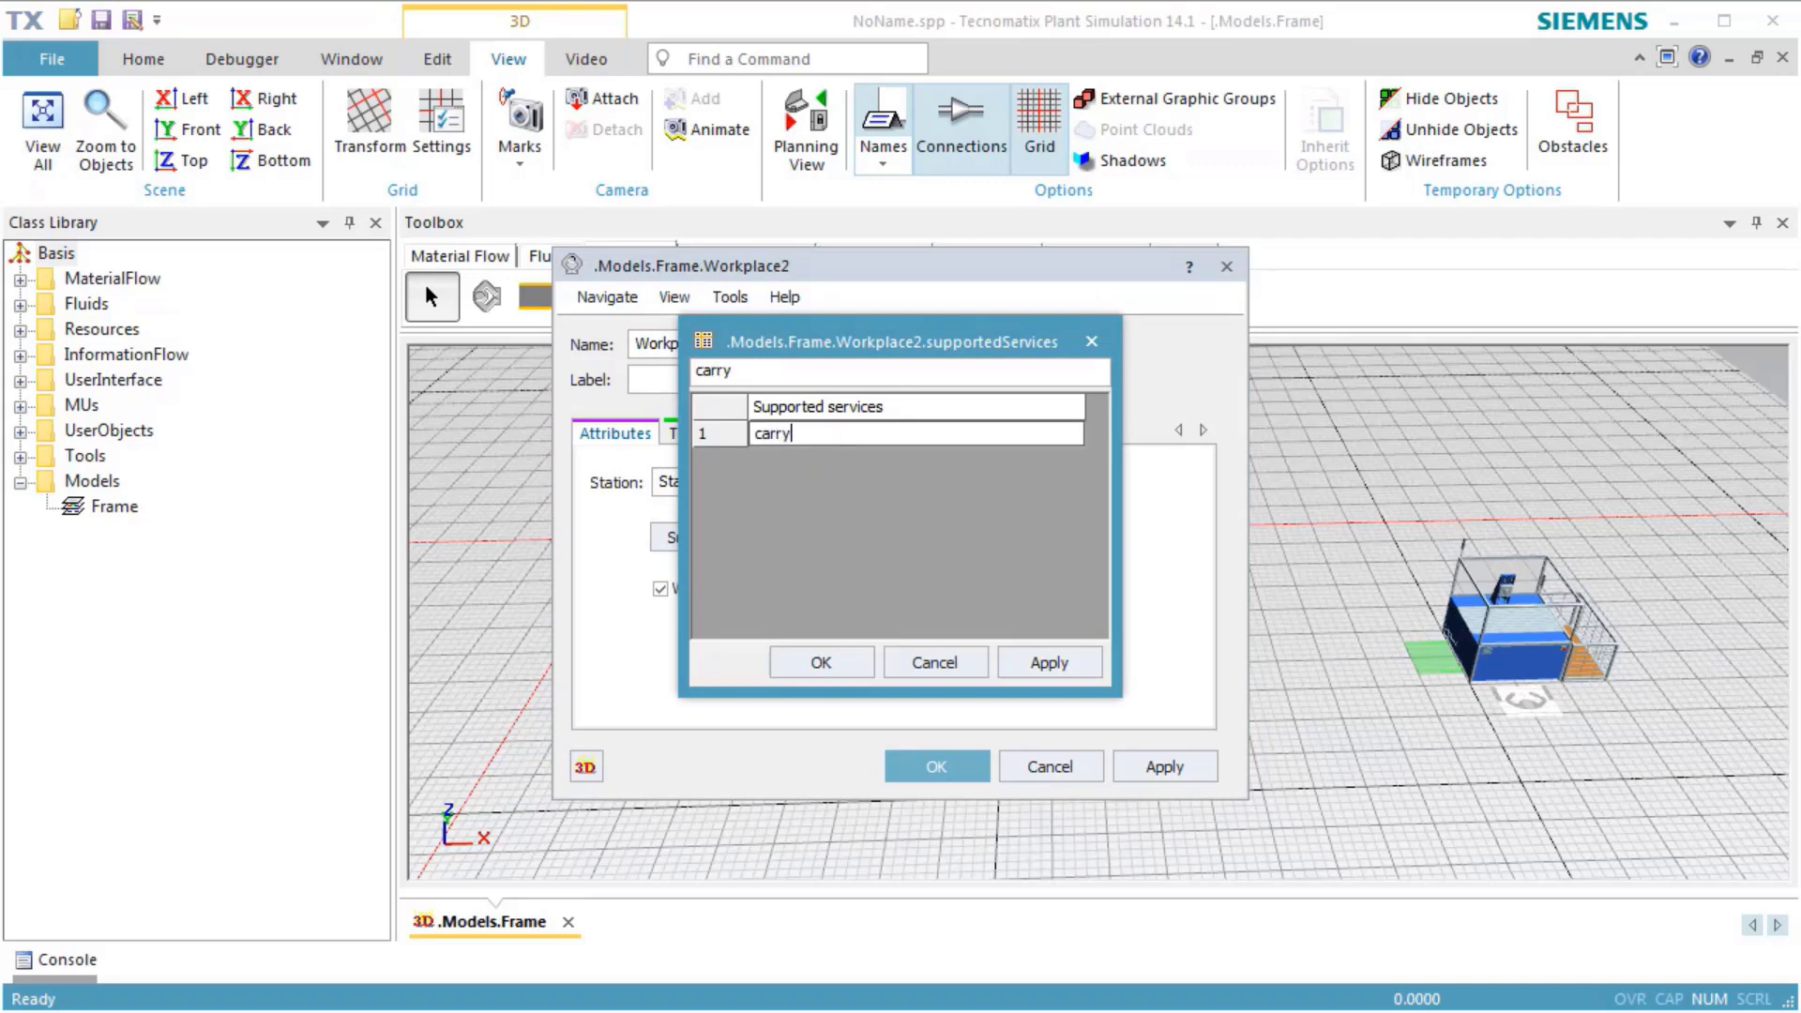
pyautogui.click(848, 652)
pyautogui.click(915, 767)
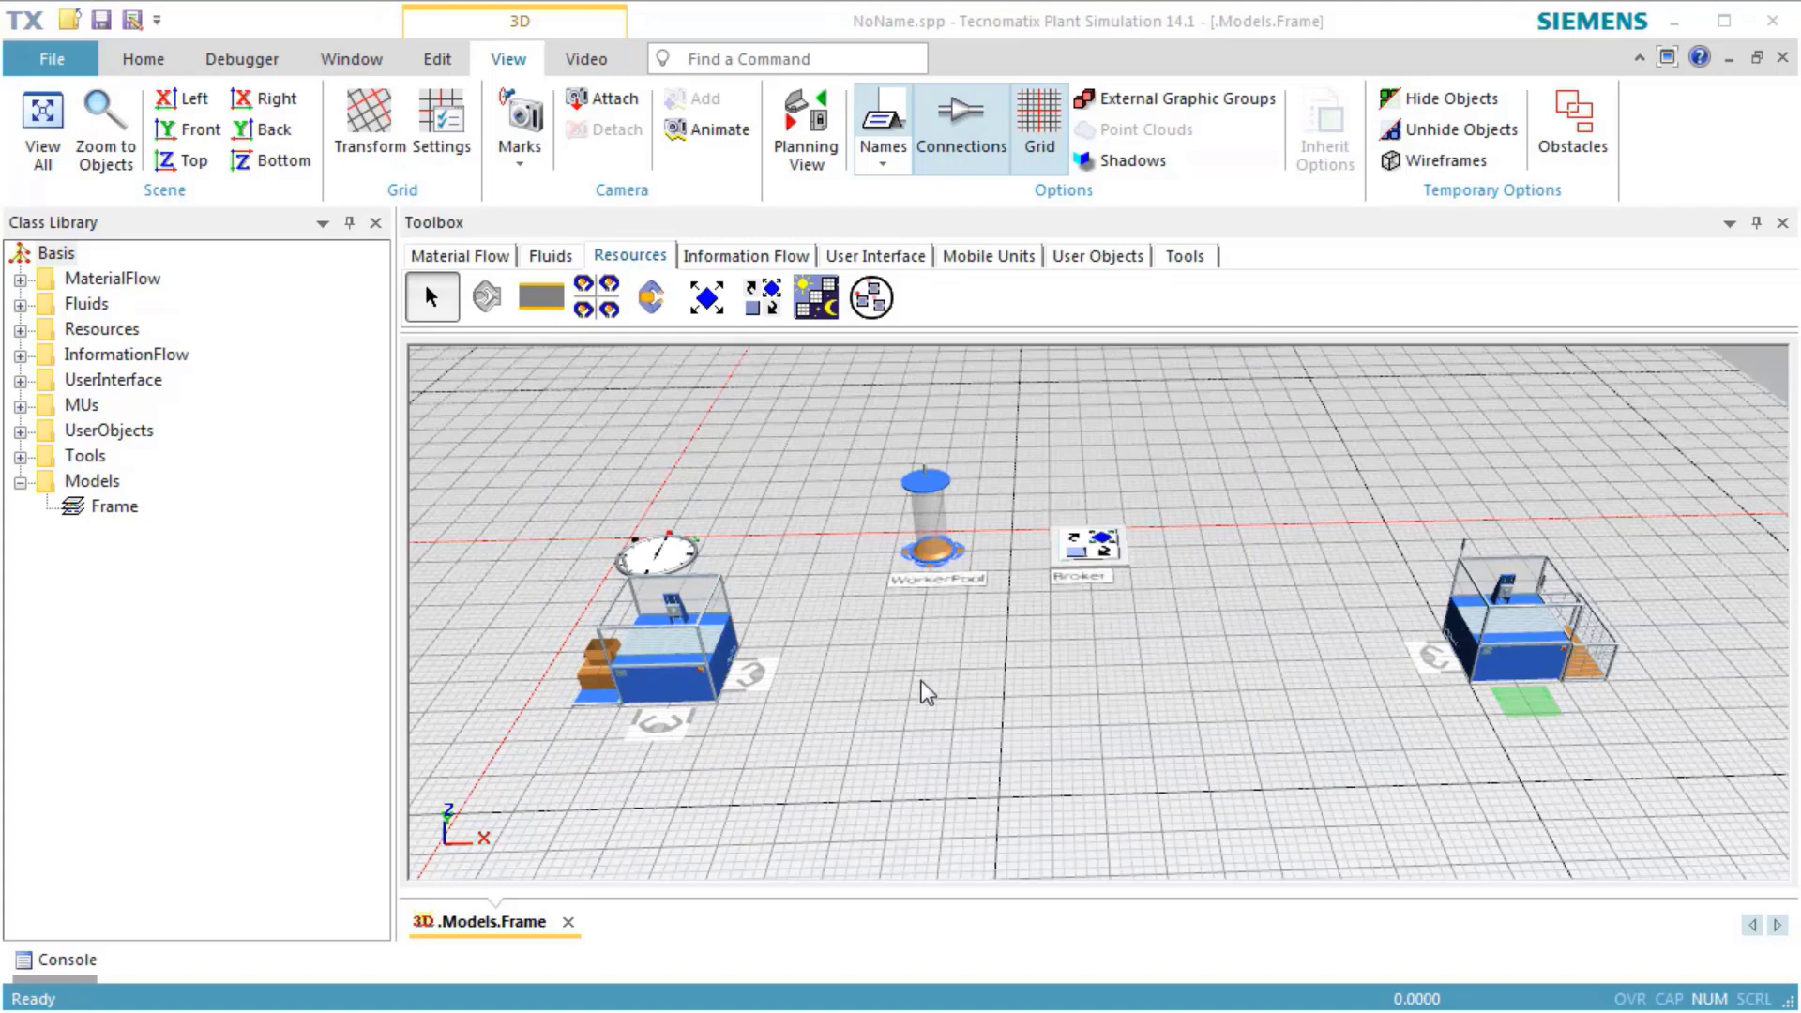
# - Add 'carry' and 'process' as additional services in the WorkerPool's creation table
pyautogui.doubleClick(926, 544)
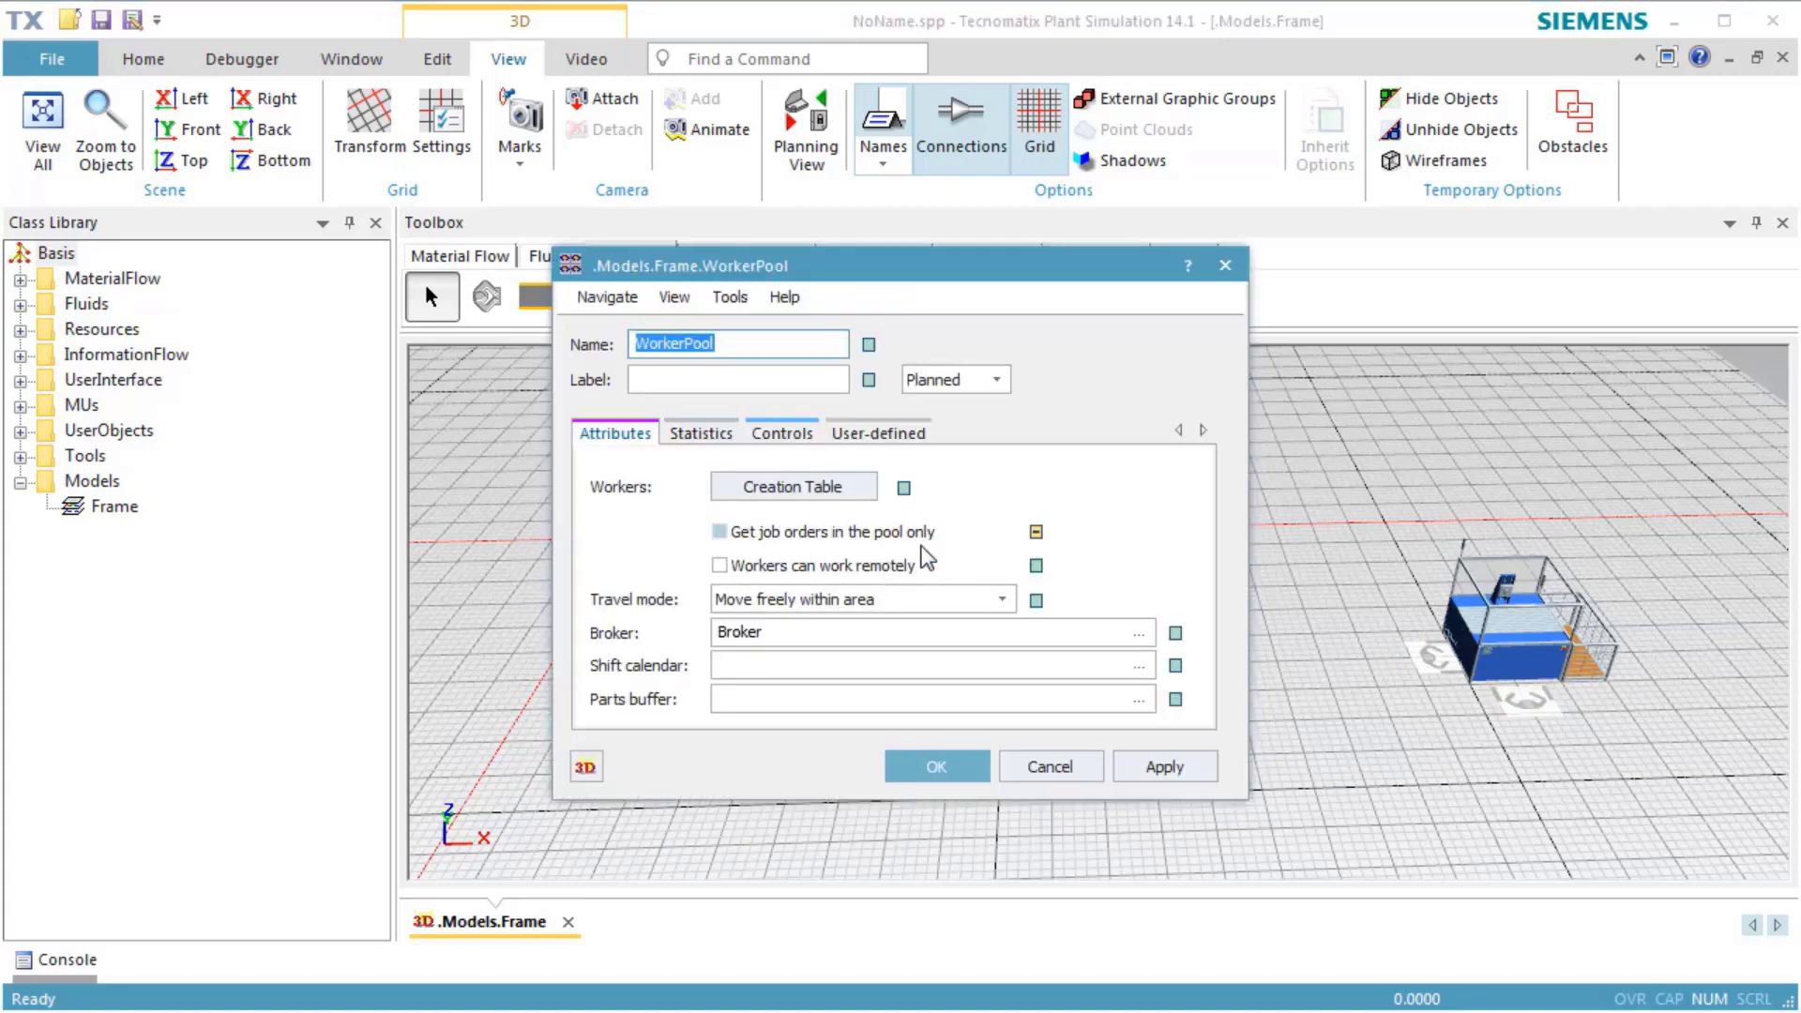
pyautogui.click(843, 495)
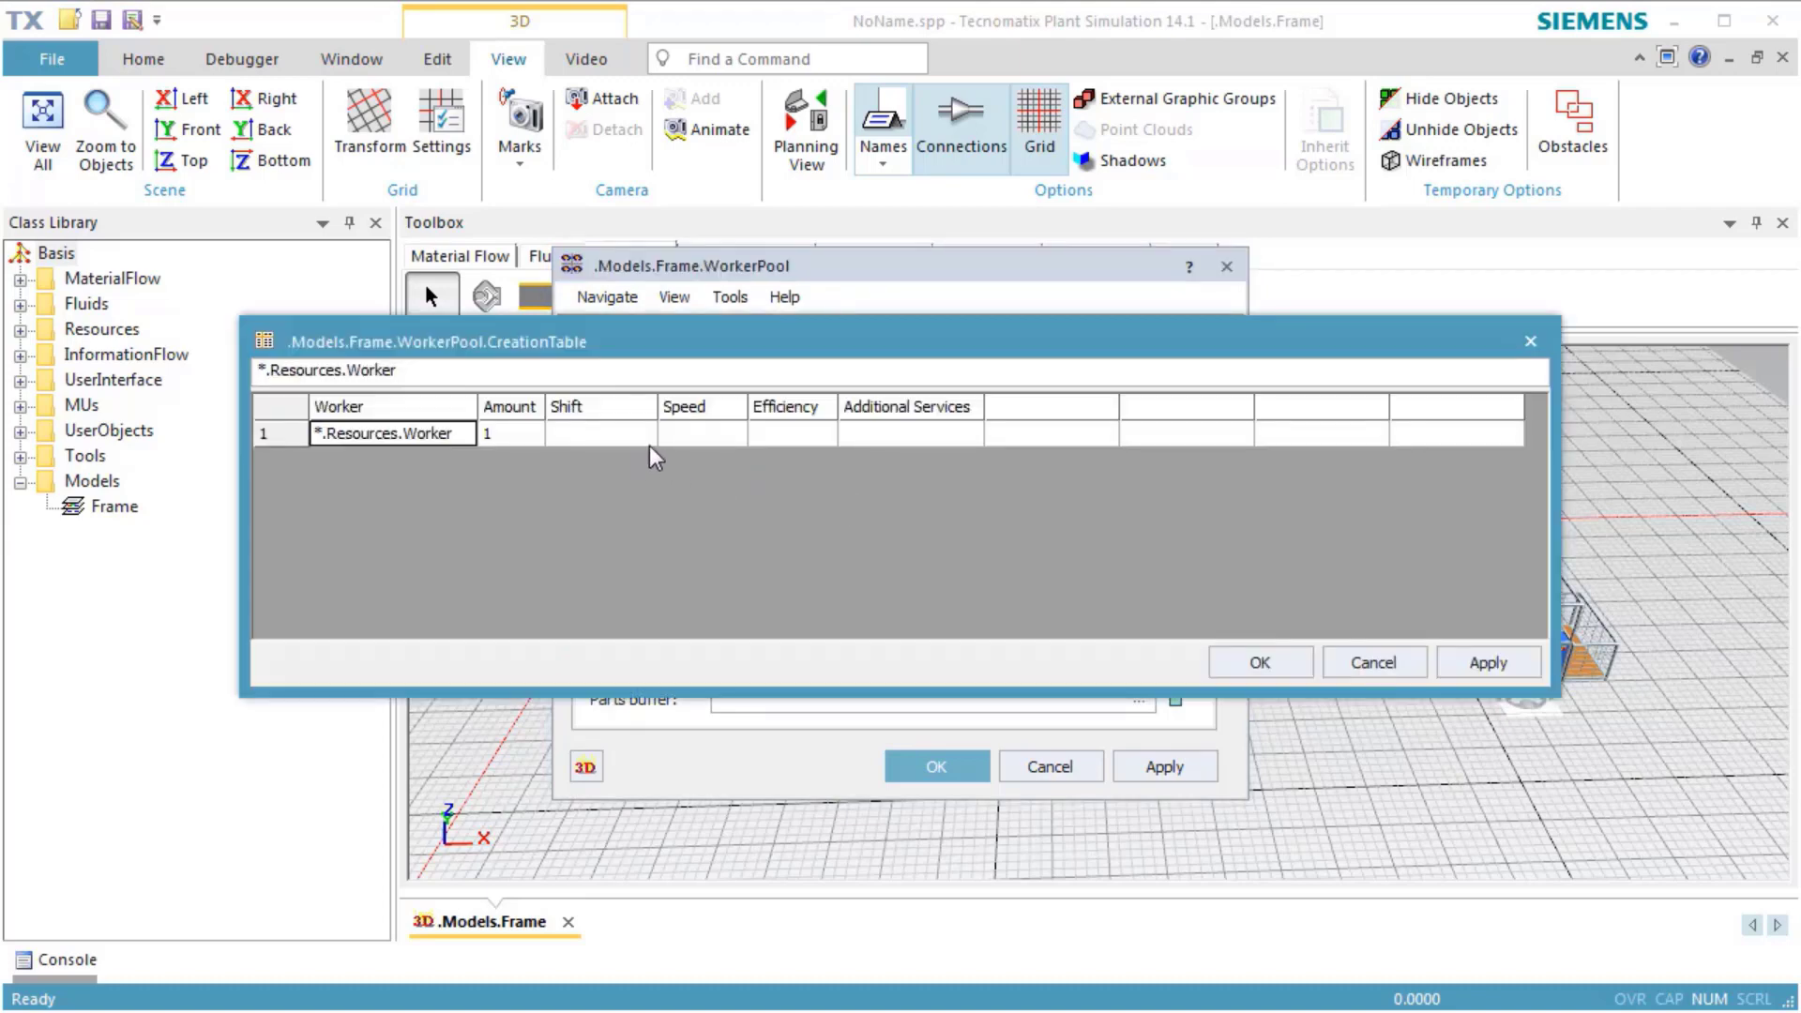
pyautogui.click(859, 434)
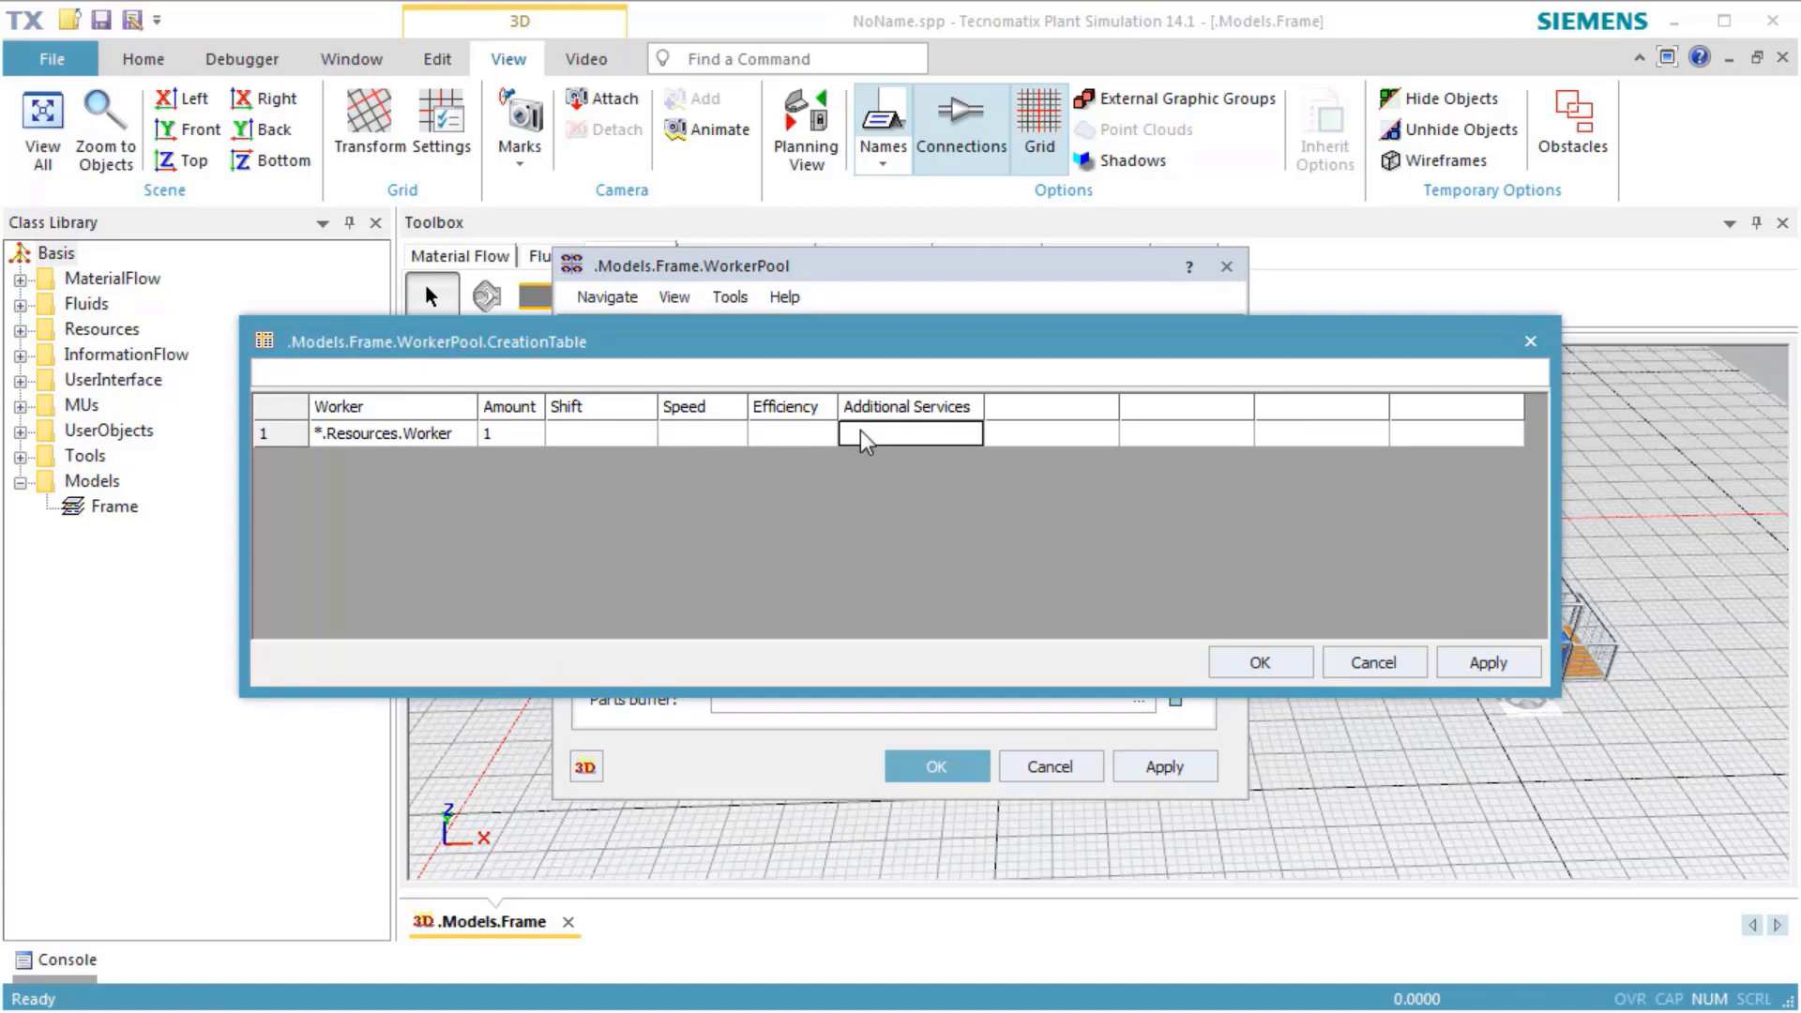
pyautogui.write('carry')
pyautogui.click(1015, 437)
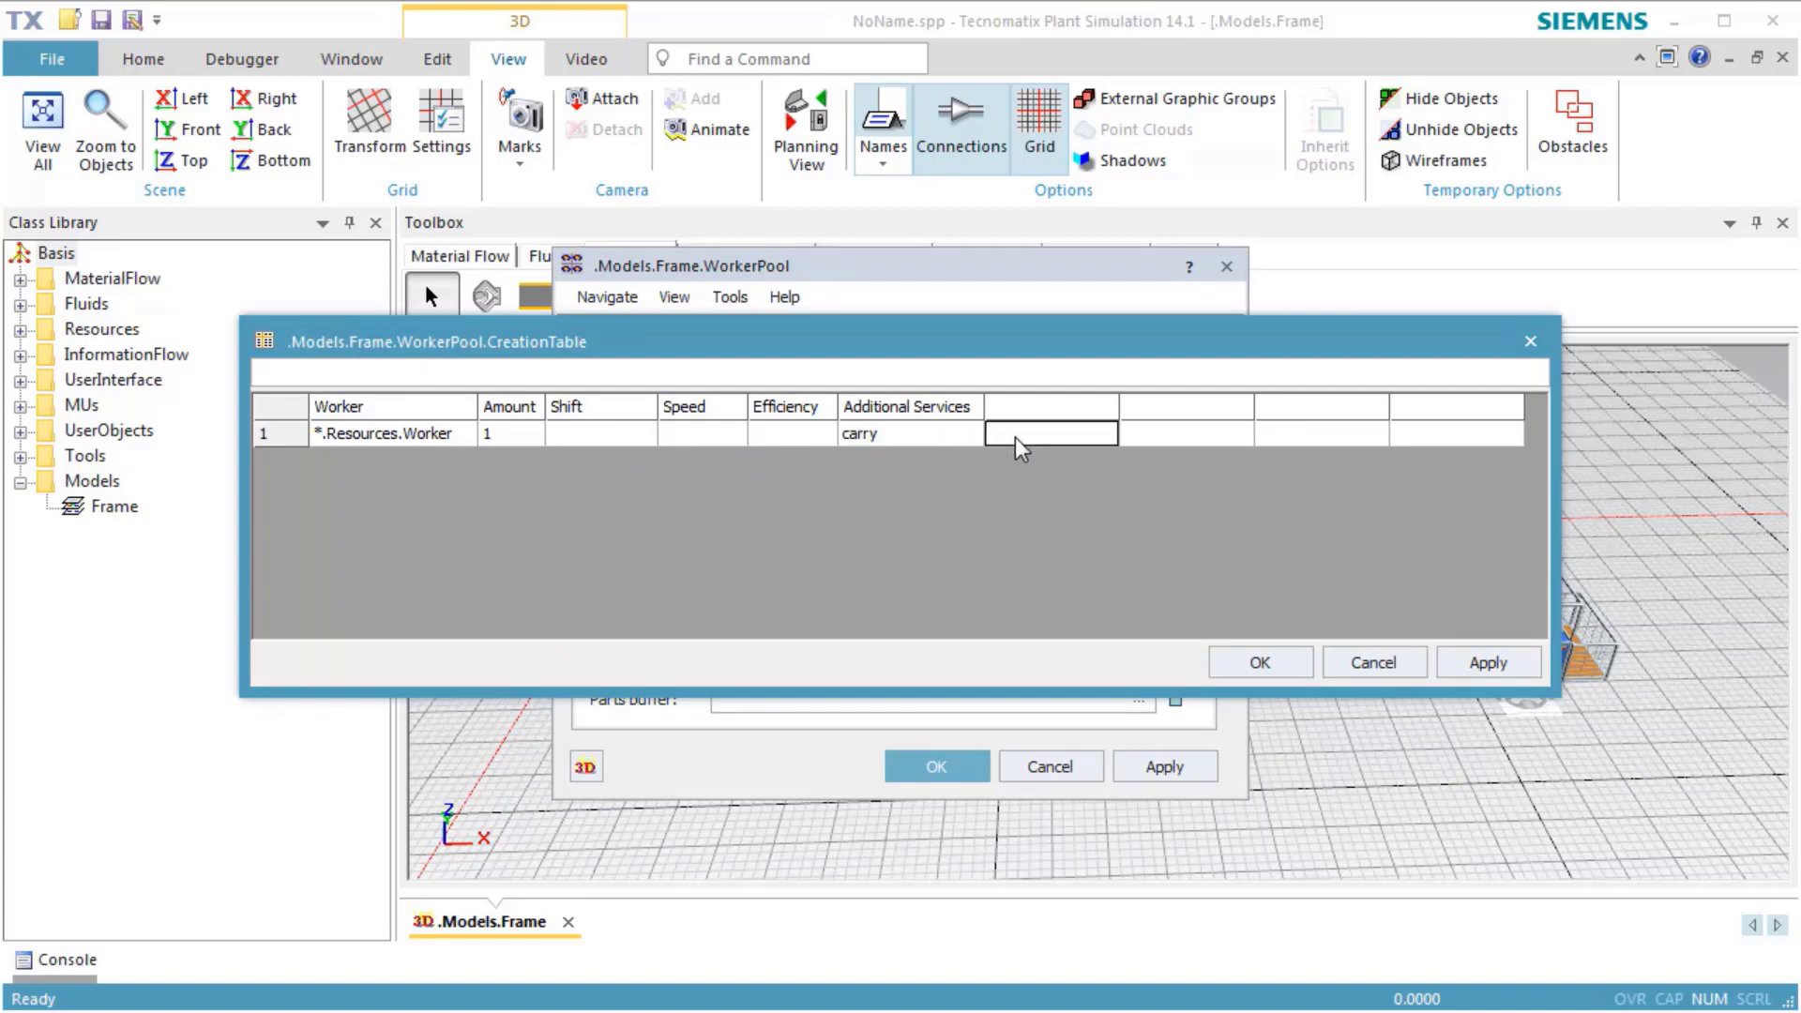
pyautogui.write('process')
pyautogui.click(1150, 440)
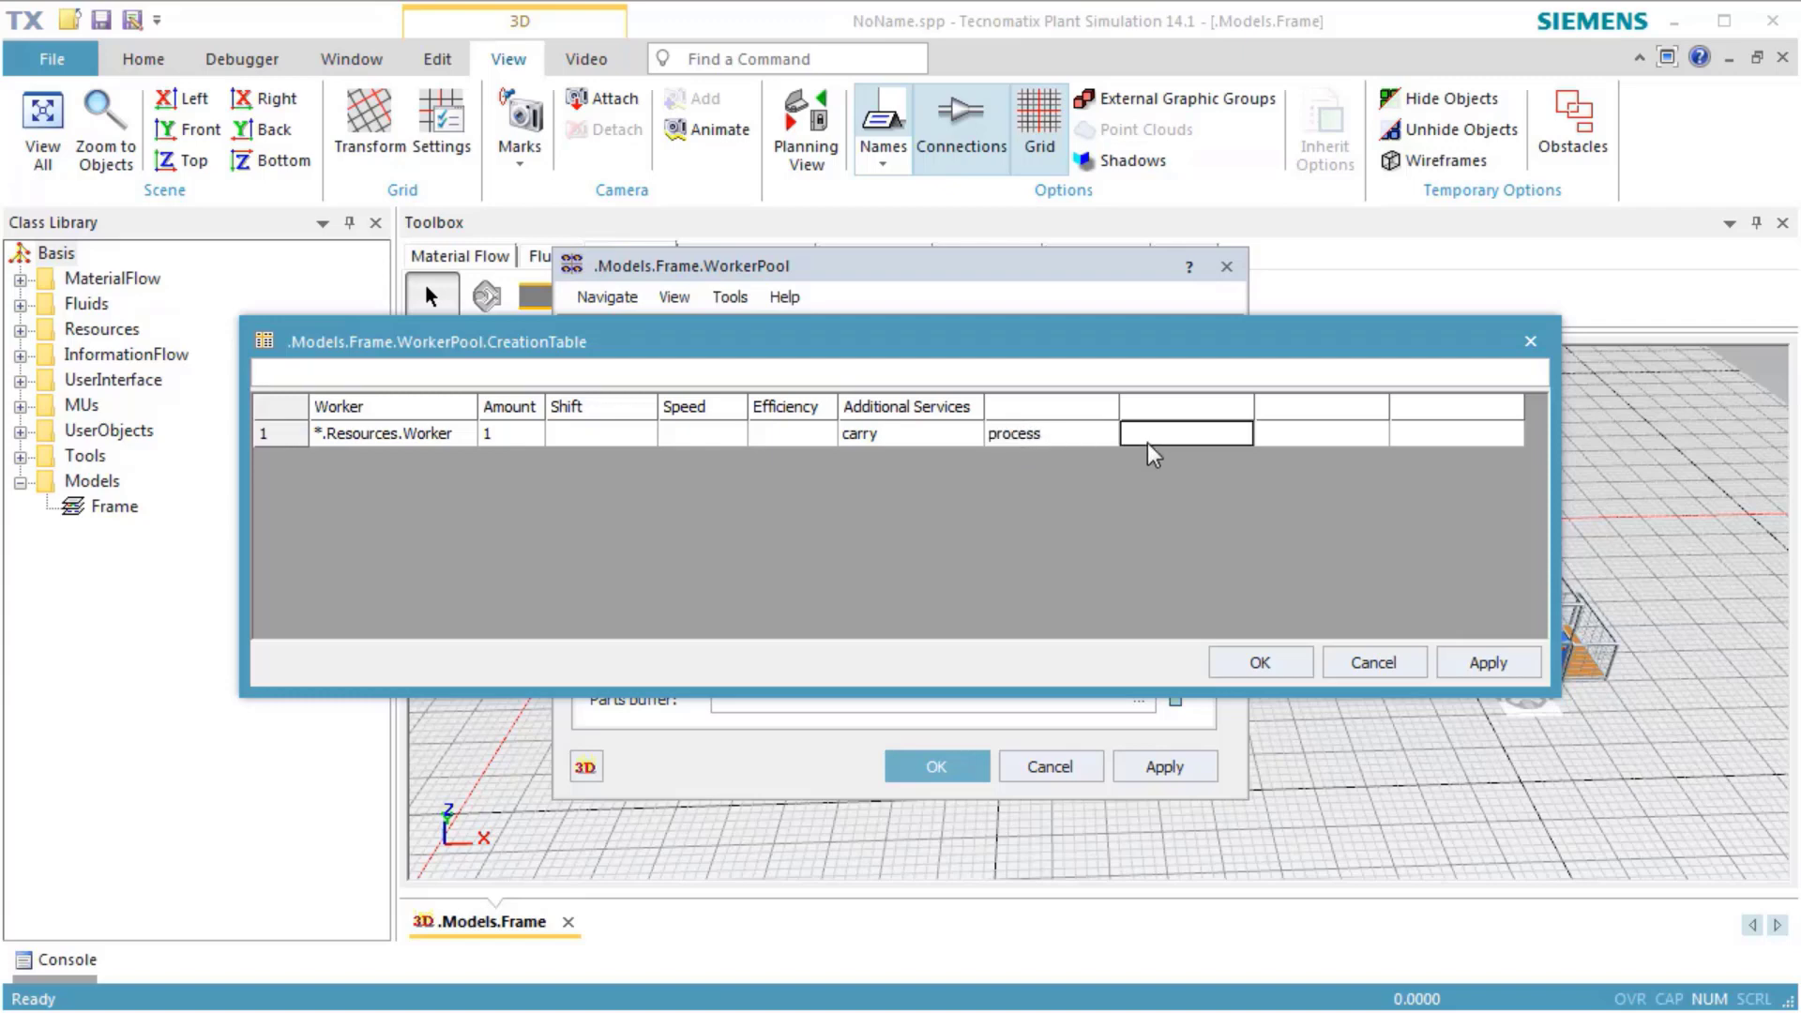
pyautogui.click(1239, 665)
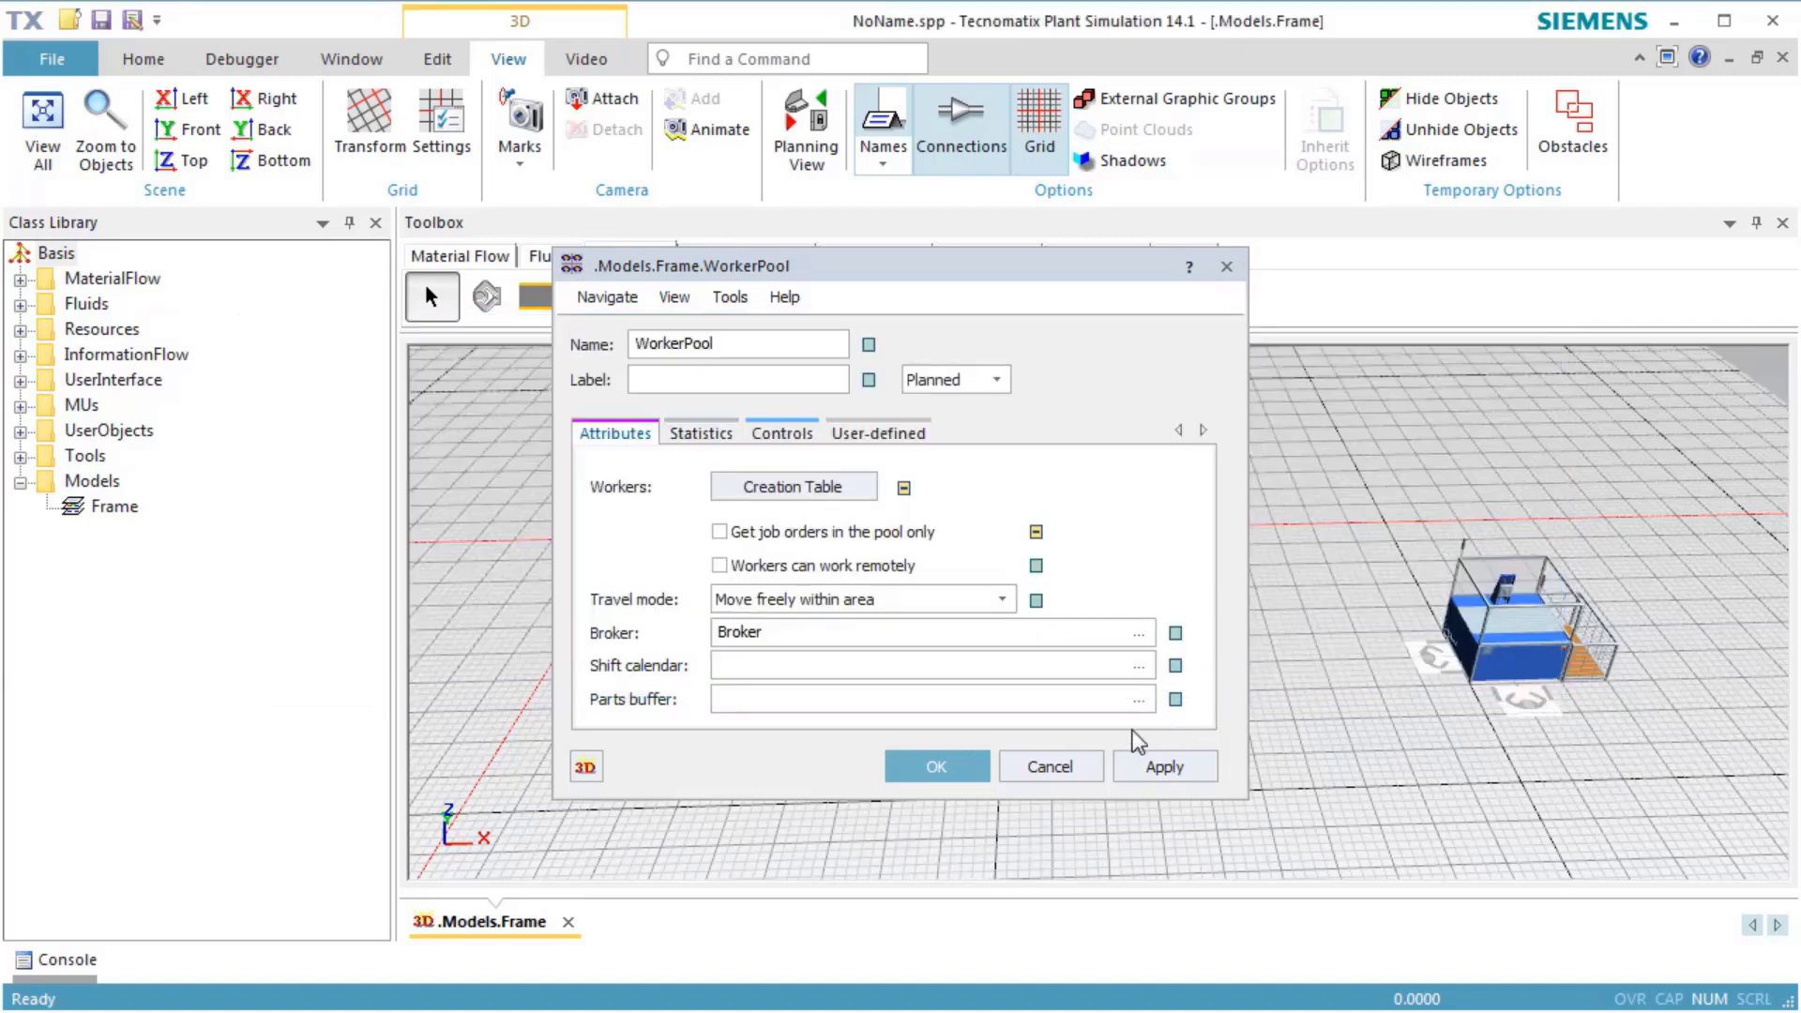
pyautogui.click(955, 781)
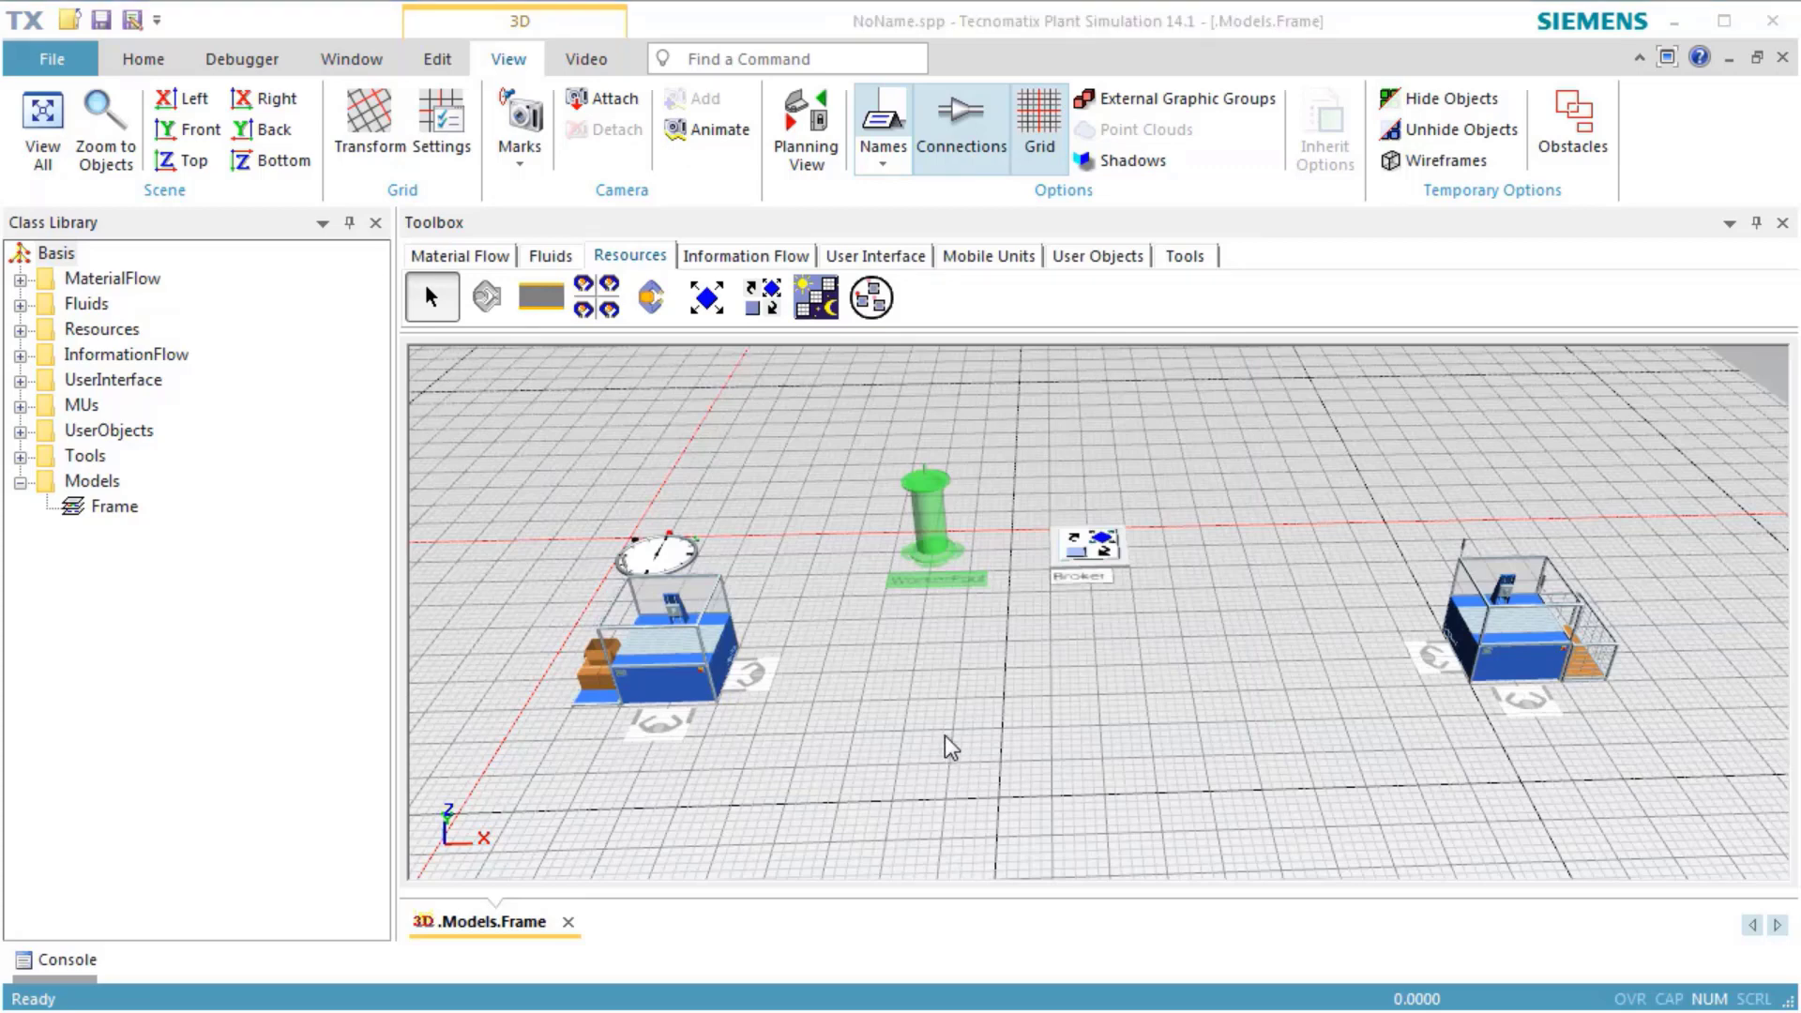
# - Reset the simulation and start it running from the 3D view's mini toolbar
pyautogui.rightClick(941, 732)
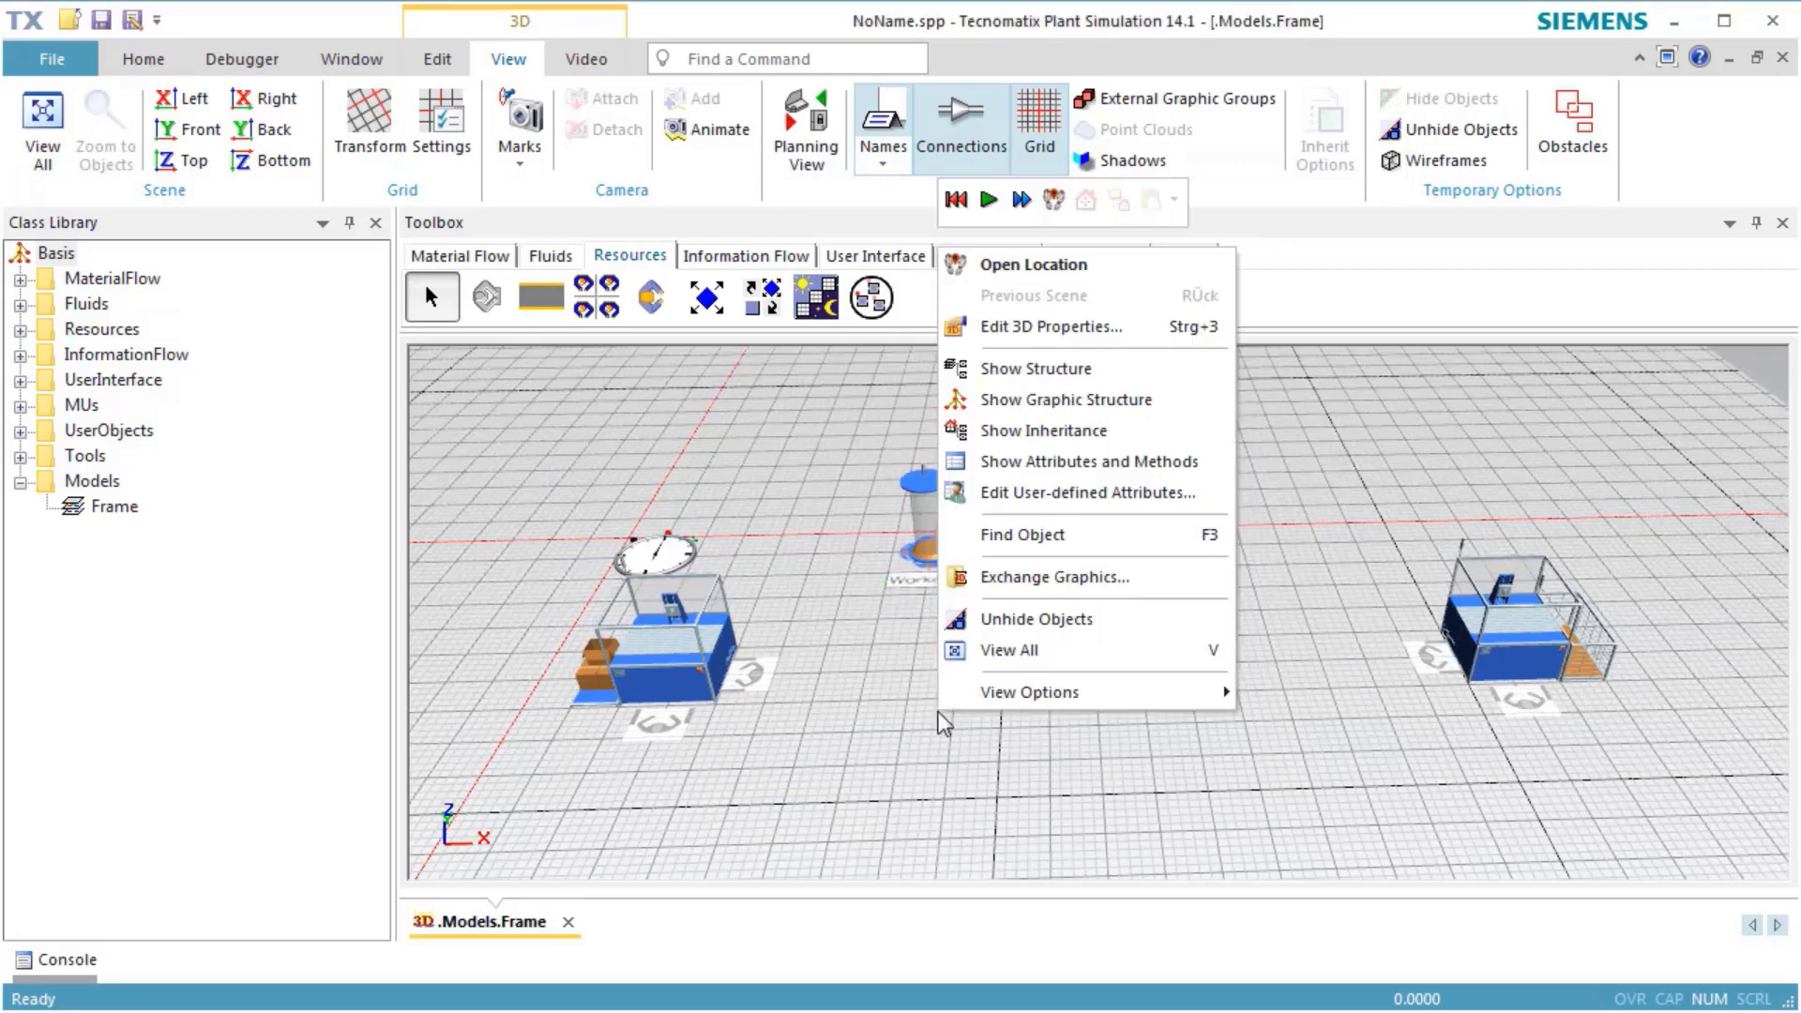
pyautogui.click(956, 199)
pyautogui.click(987, 199)
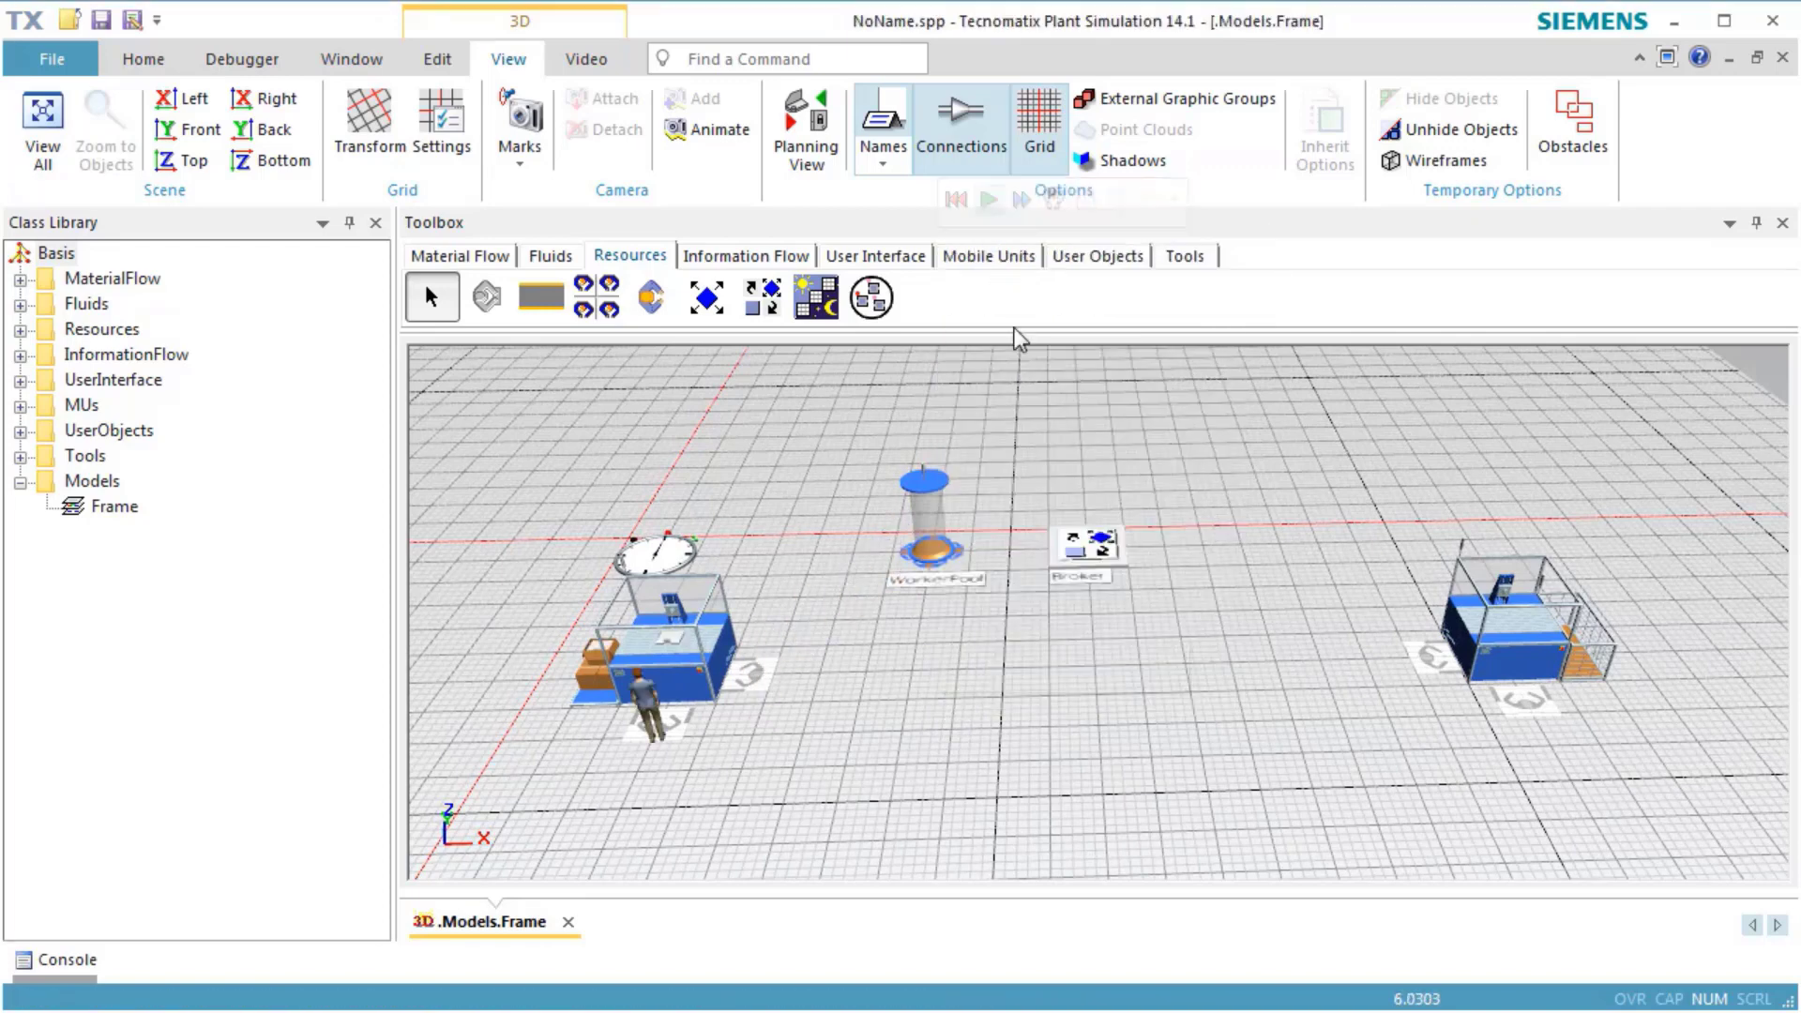